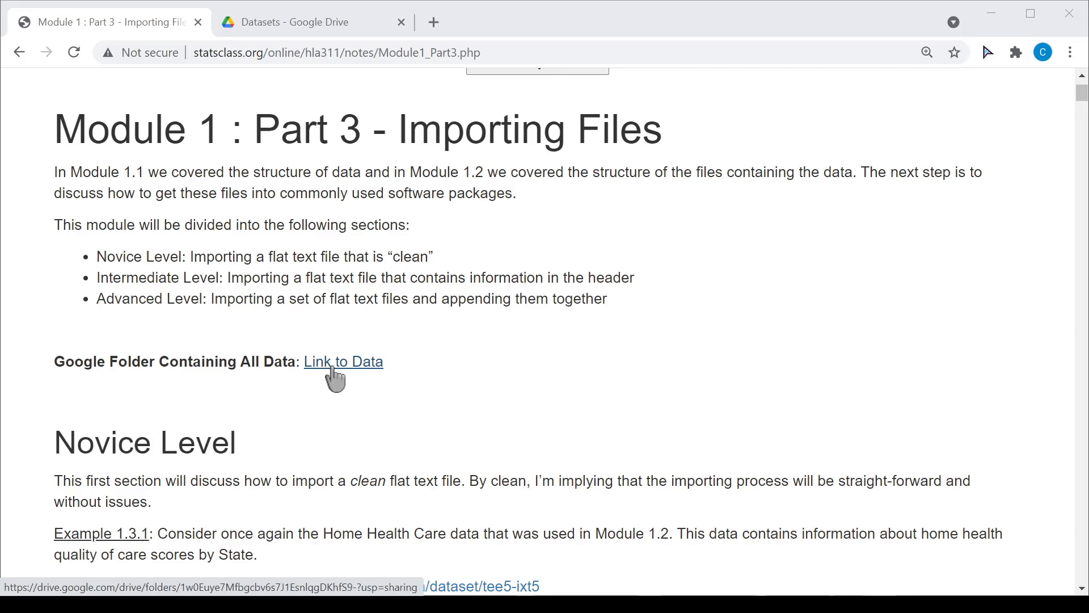
Open the linked Google Drive data folder and bring up the available actions for ChronicDisease by Race - County.txt
left_click(334, 371)
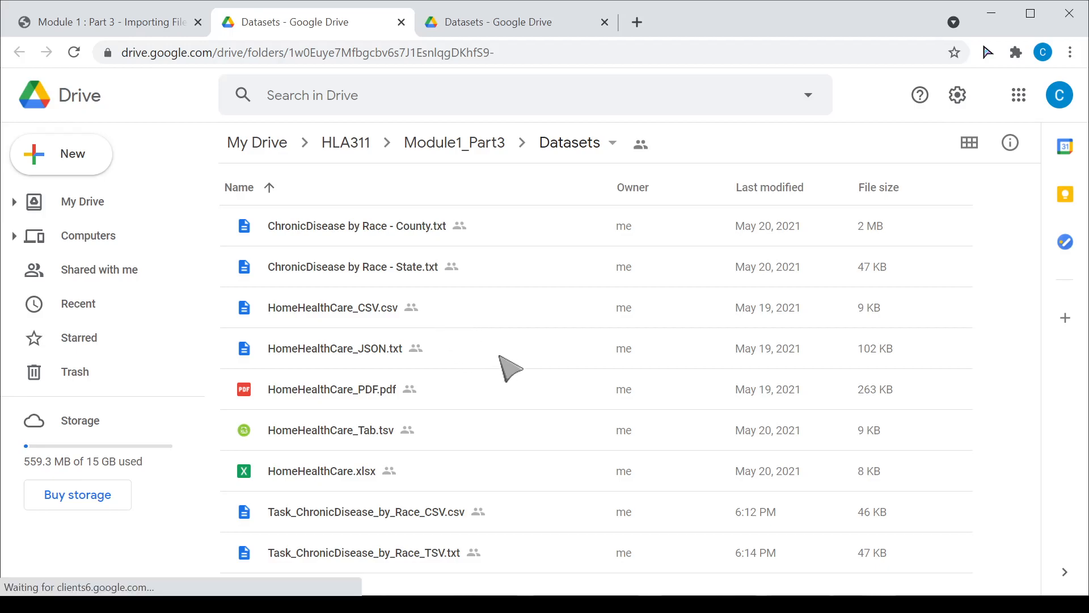
left_click(345, 238)
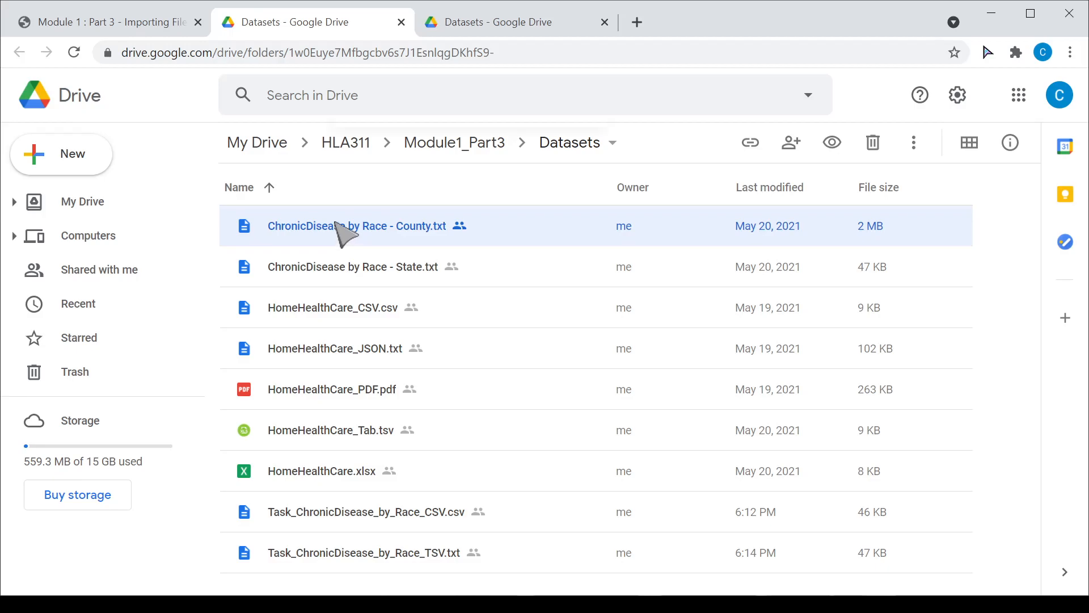
right_click(335, 223)
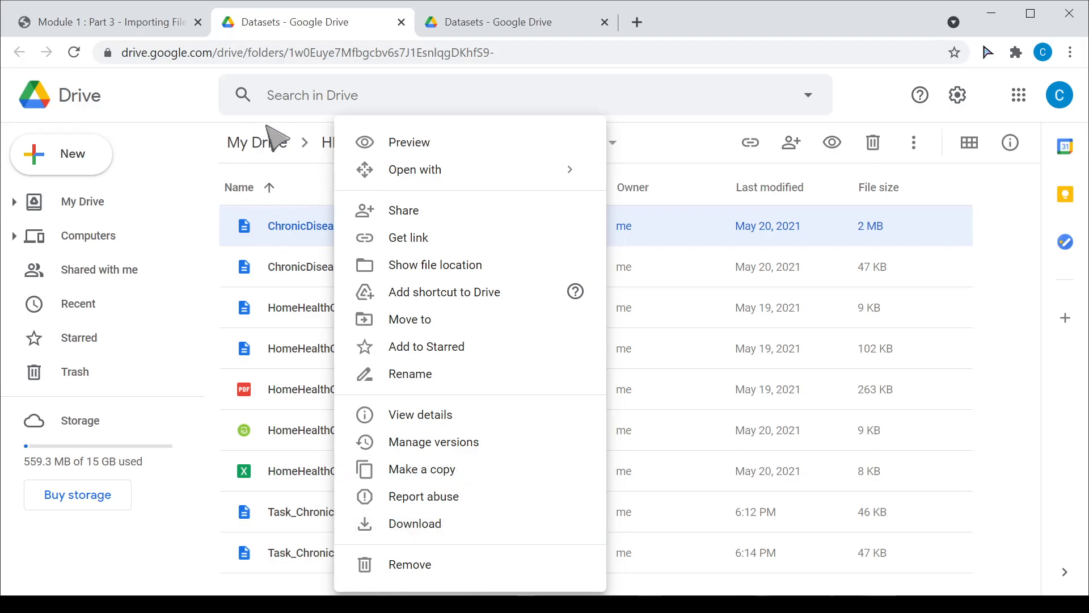
Return to the Module 1 Part 3 notes and review the Novice Level section on the Home Health Care data and CSV imports
left_click(178, 33)
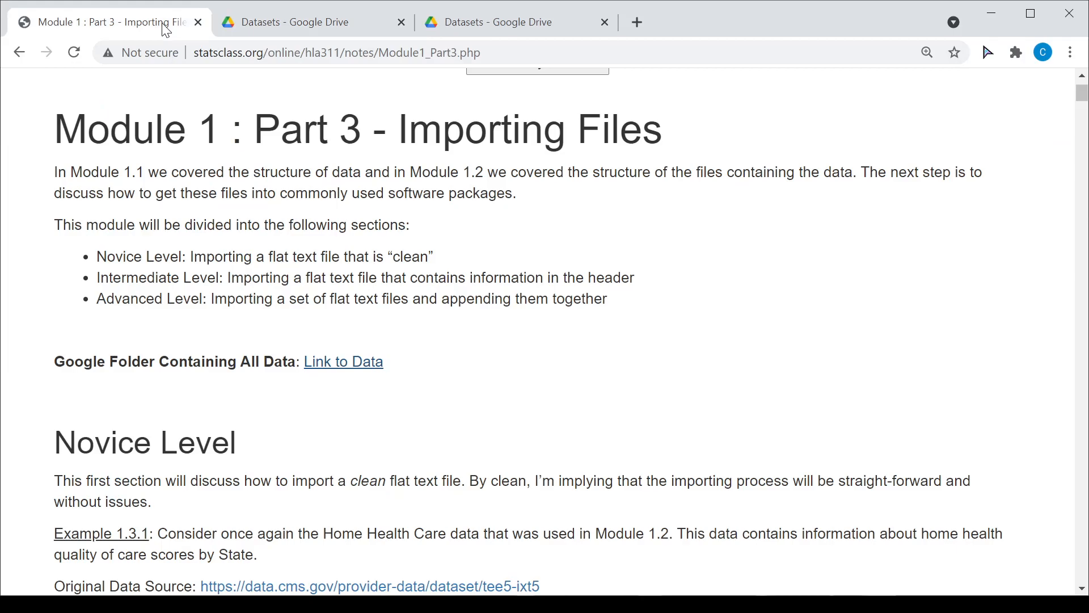
scroll(683, 363, "down", 4)
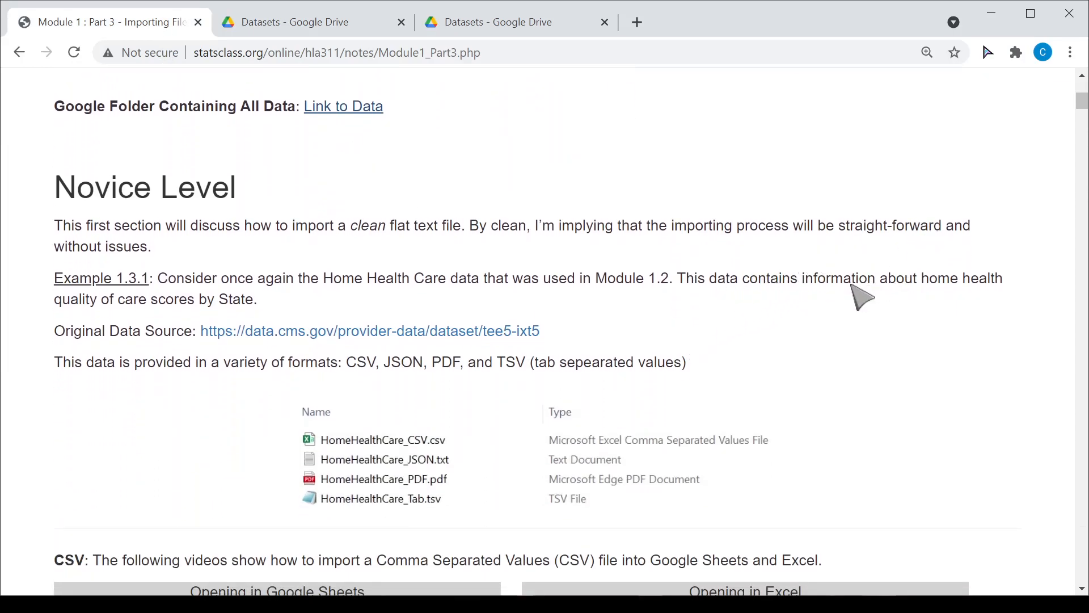
scroll(860, 297, "down", 1)
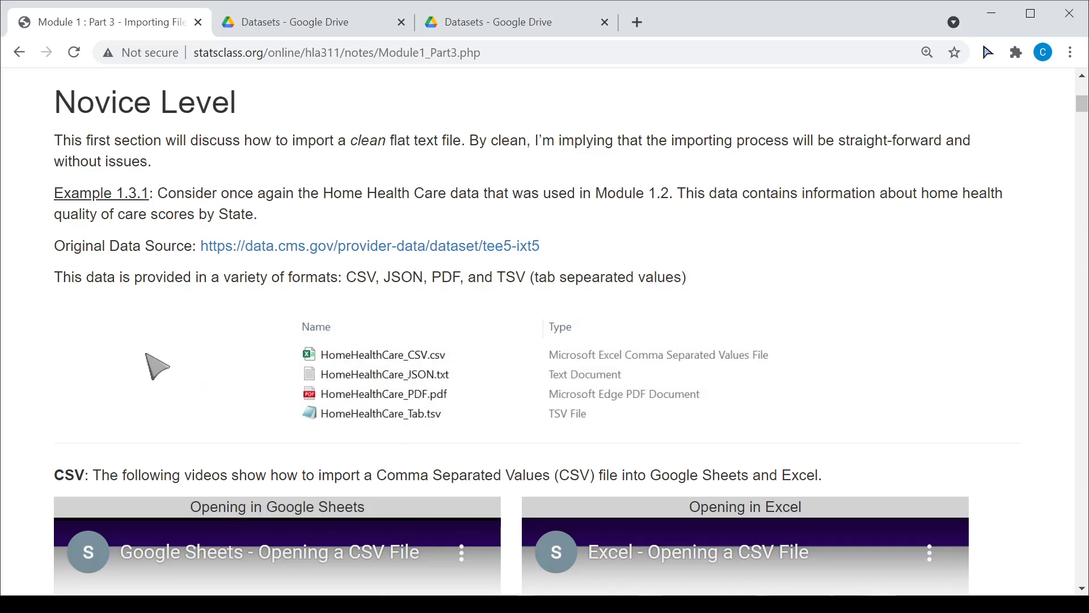
scroll(114, 360, "down", 4)
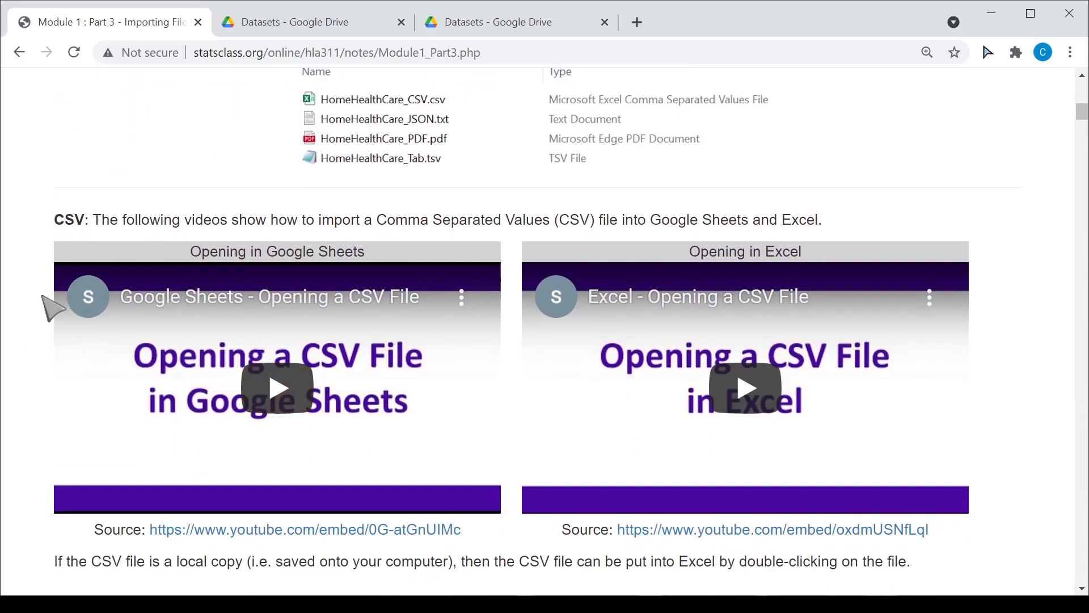
scroll(176, 193, "up", 1)
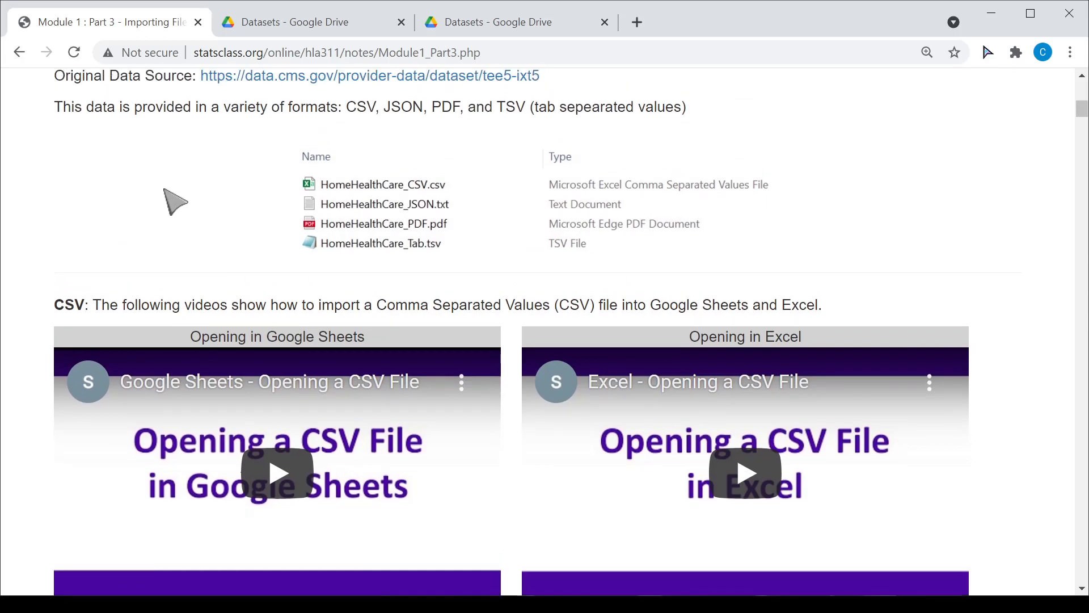
scroll(175, 203, "down", 1)
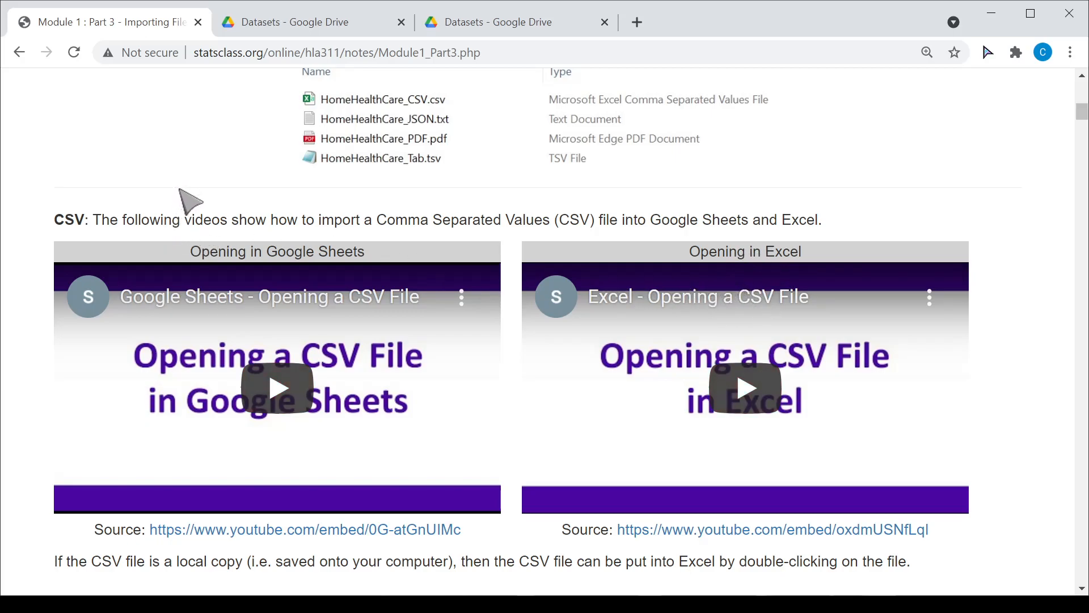
scroll(190, 199, "up", 5)
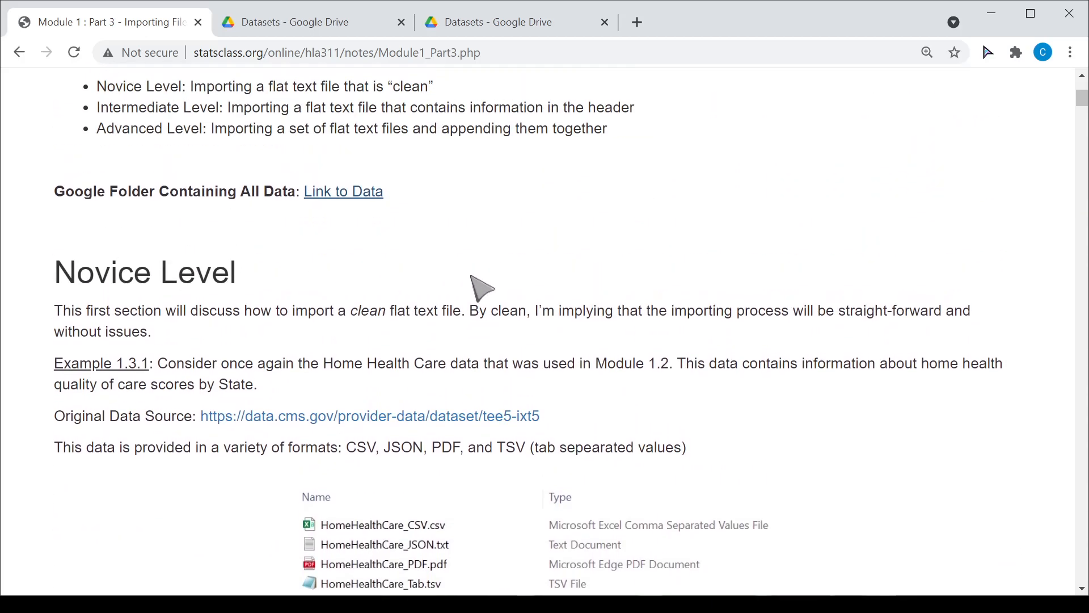
Open HomeHealthCare_CSV.csv from the linked Datasets folder with Google Sheets, then close the converted sheet and the file preview
left_click(366, 198)
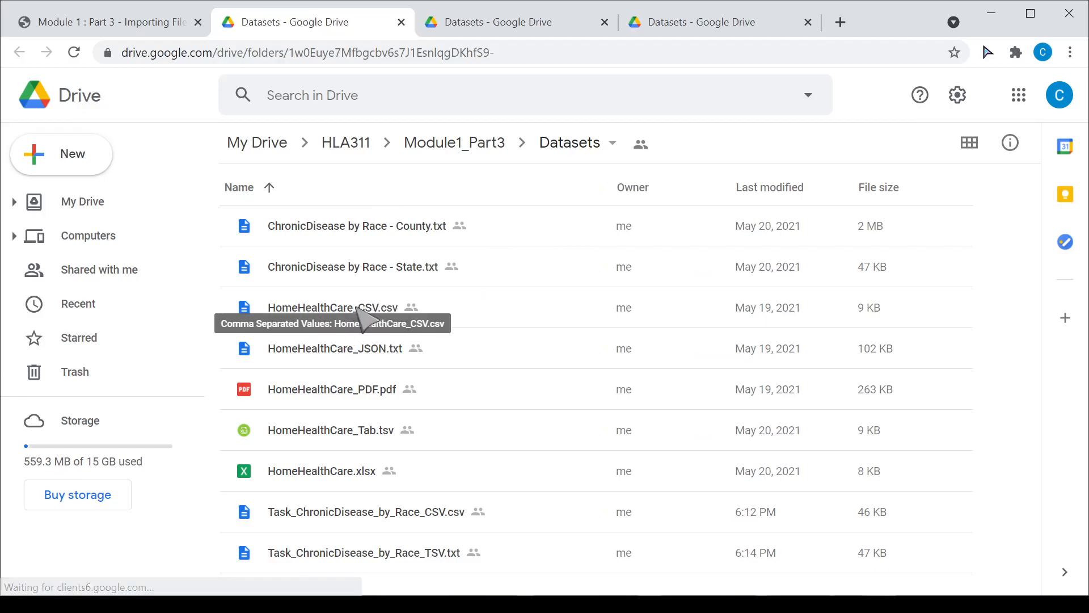
left_click(363, 311)
double_click(358, 309)
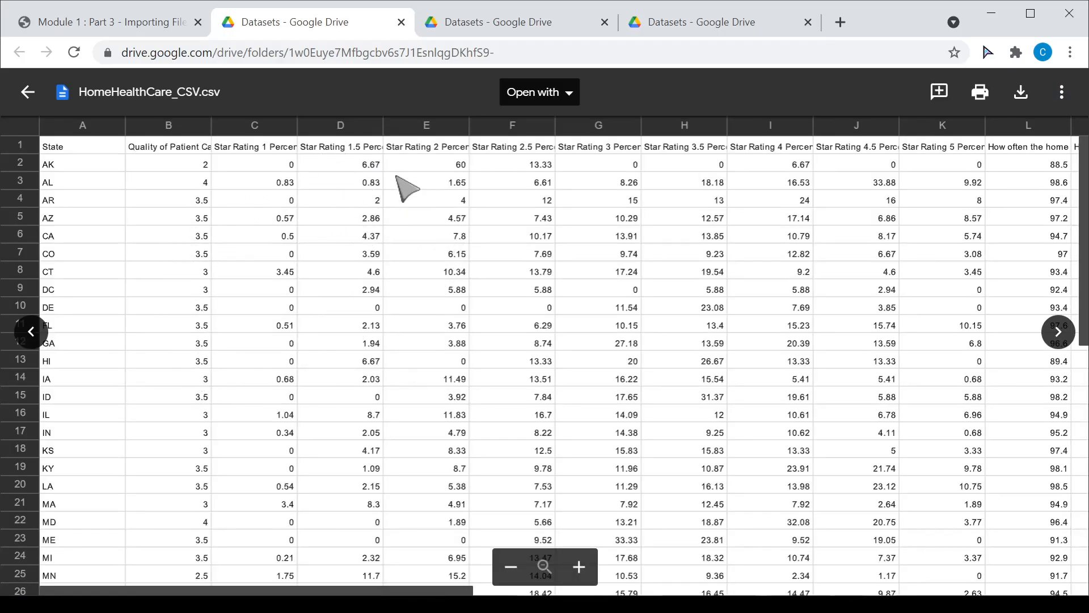
left_click(571, 97)
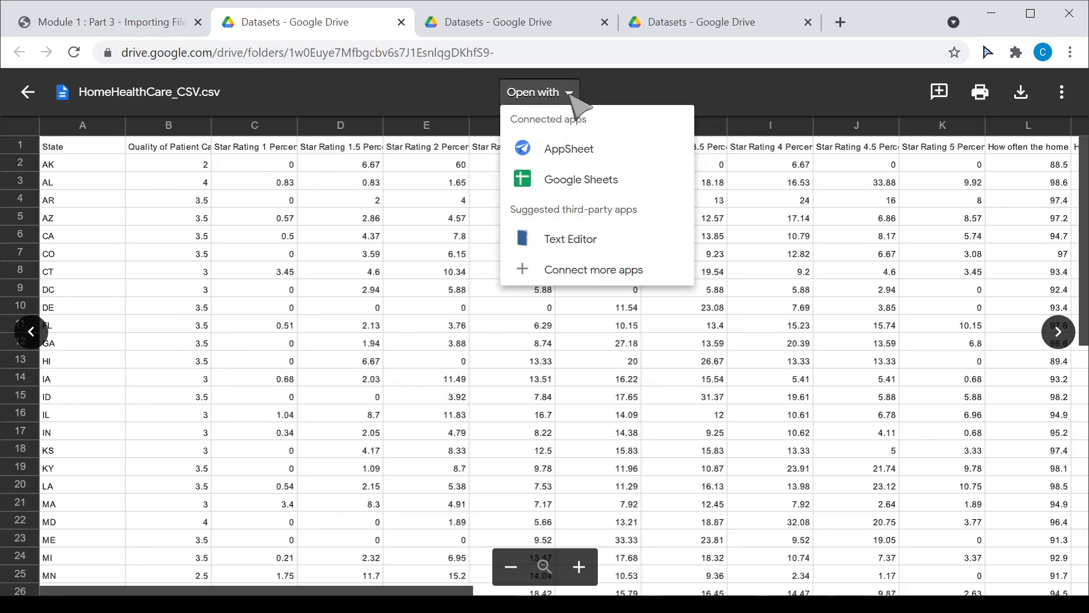
left_click(589, 183)
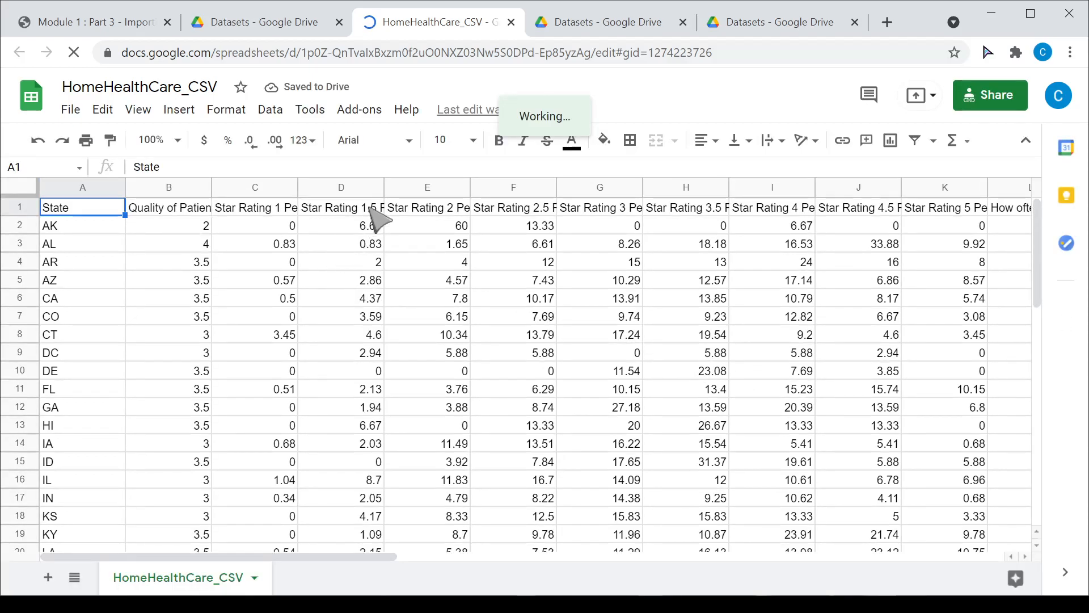
left_click(511, 22)
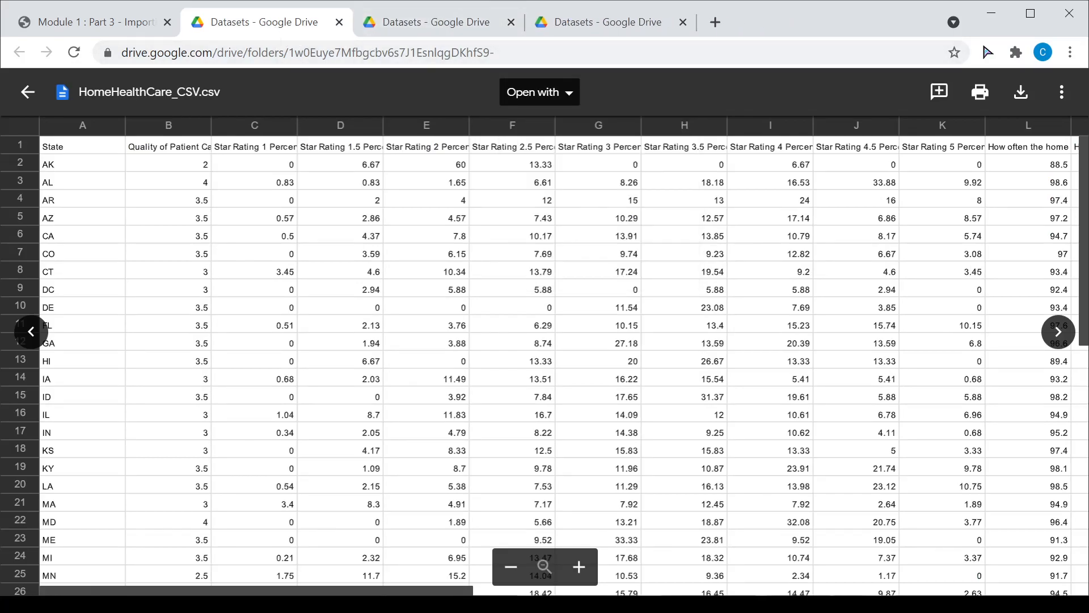
left_click(27, 92)
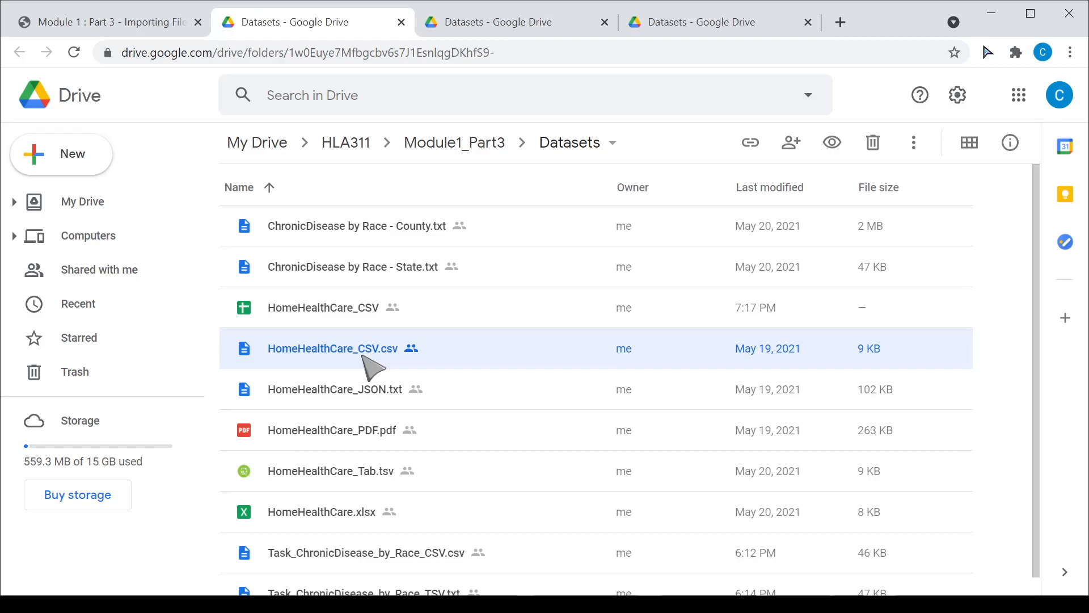
Create a blank Google Sheets spreadsheet in the Datasets folder
scroll(499, 409, "down", 1)
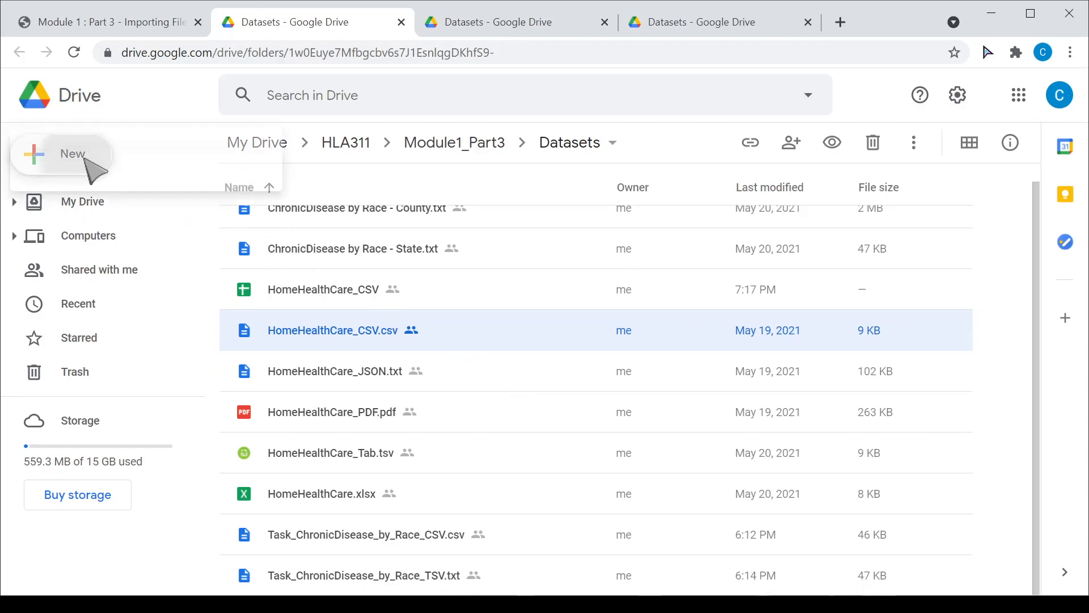
left_click(86, 159)
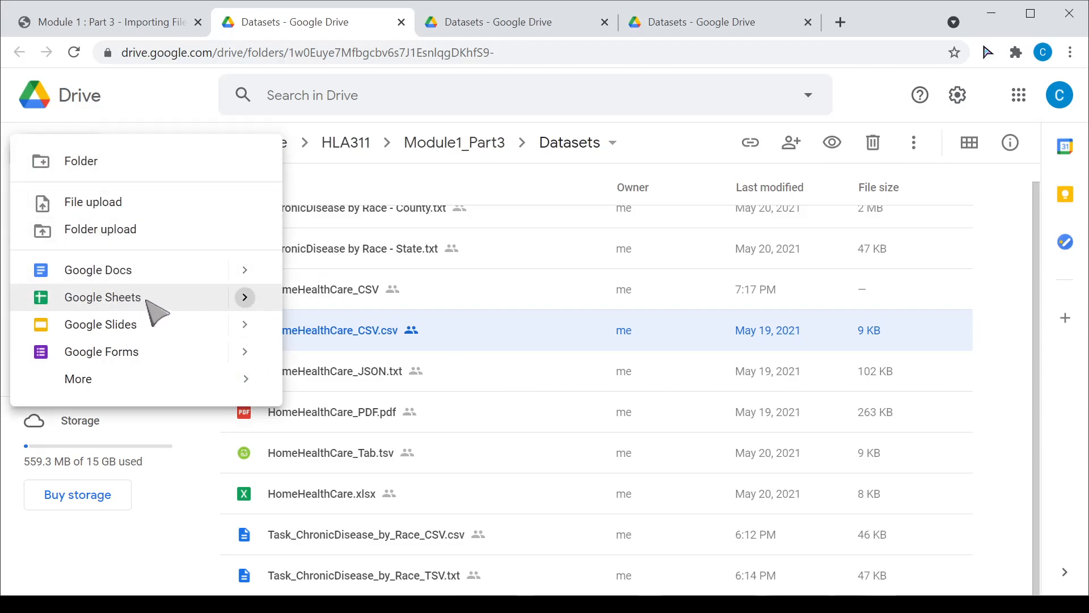
left_click(148, 301)
left_click(713, 371)
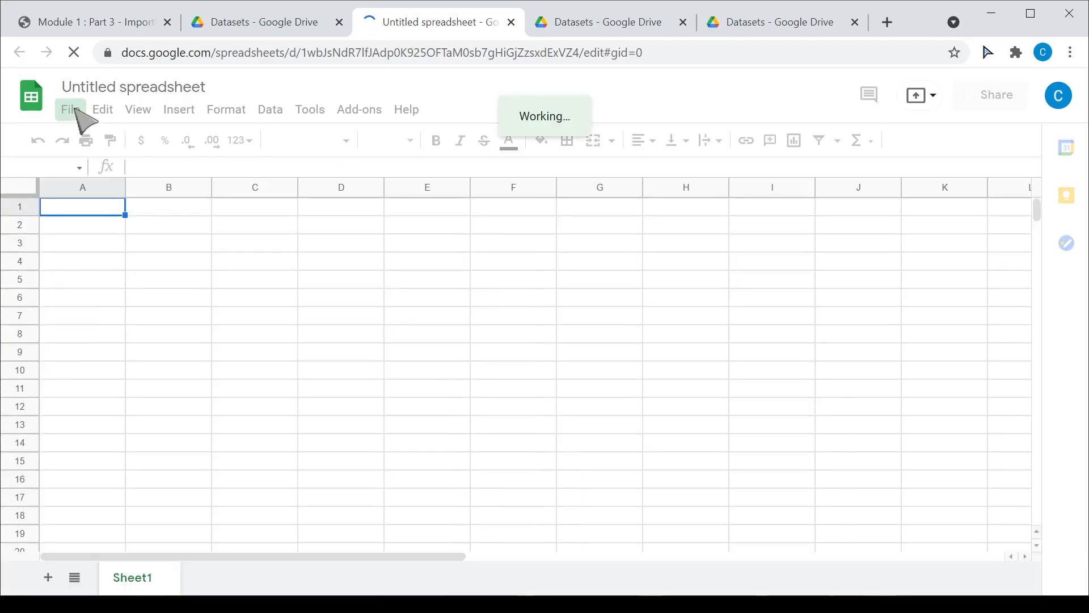
Start a file import in the blank spreadsheet and upload HomeHealthCare_CSV.csv from the local Data_HomeHealthCare folder
left_click(76, 111)
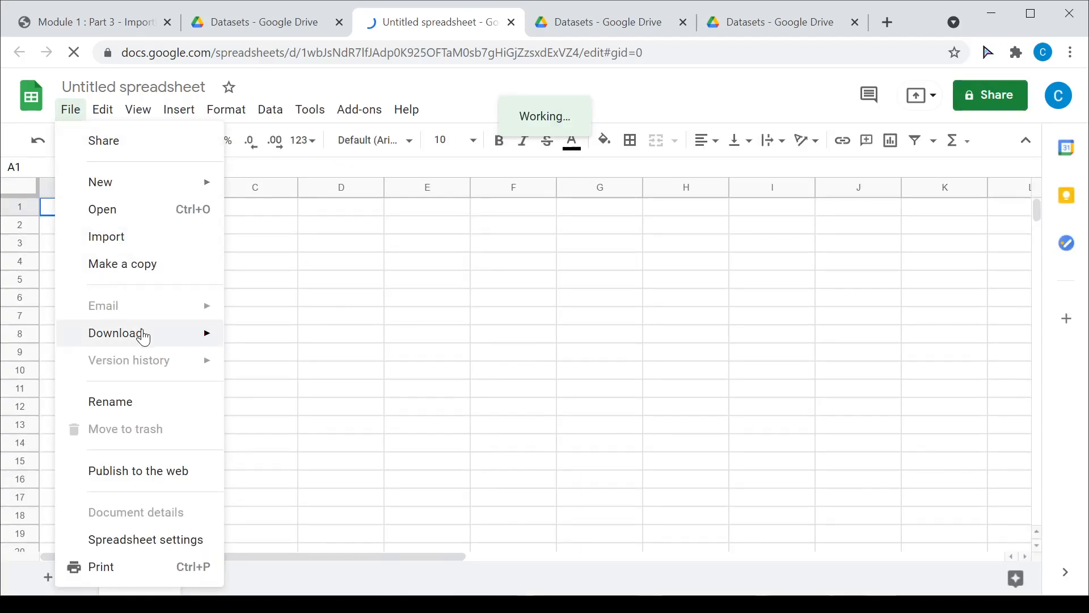
left_click(135, 241)
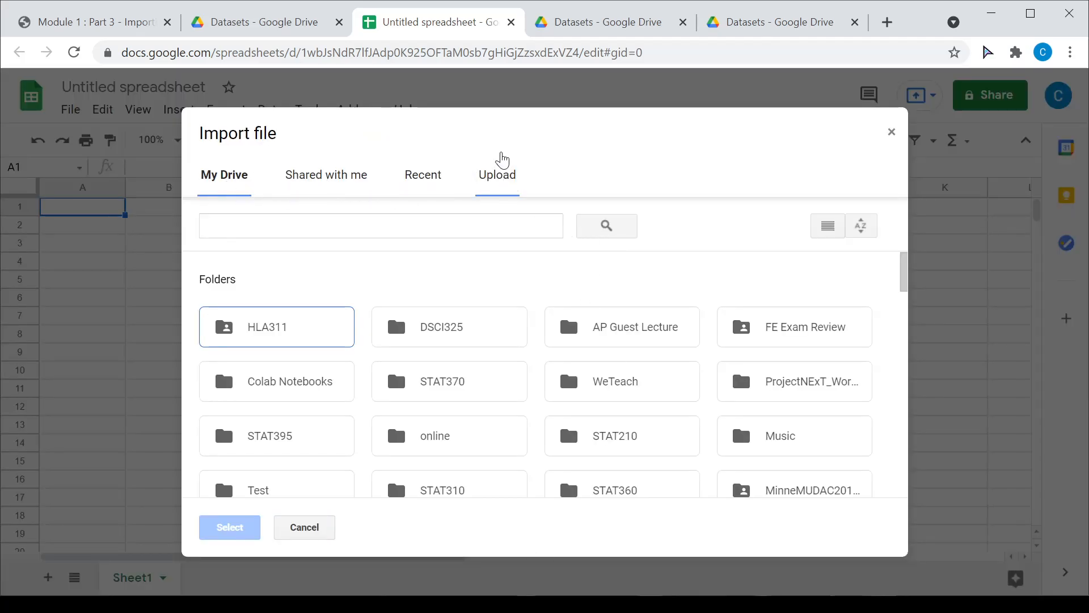
left_click(502, 175)
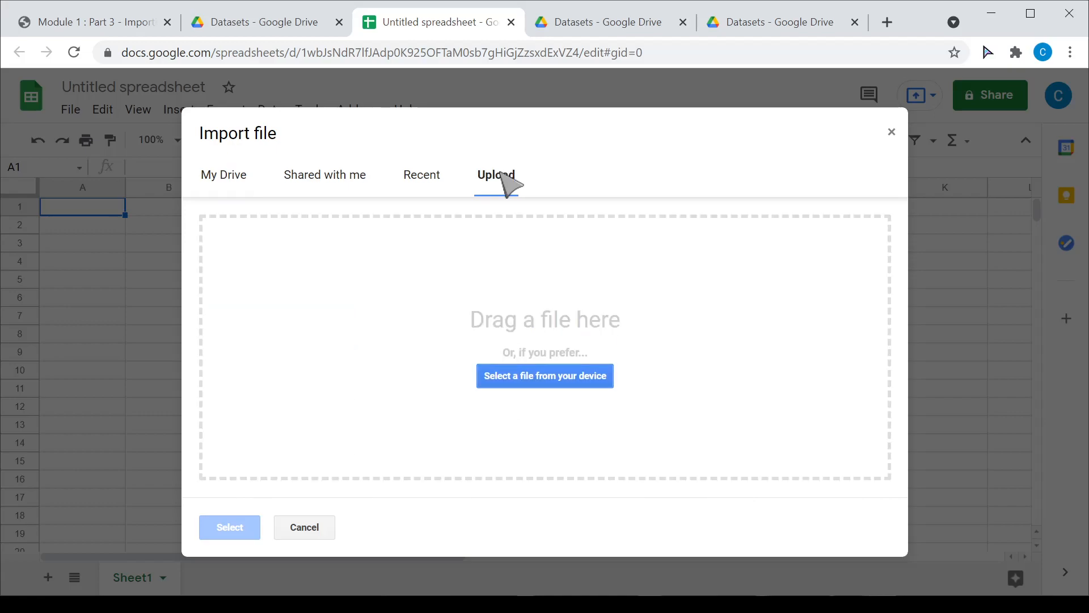
left_click_drag(670, 604, 956, 179)
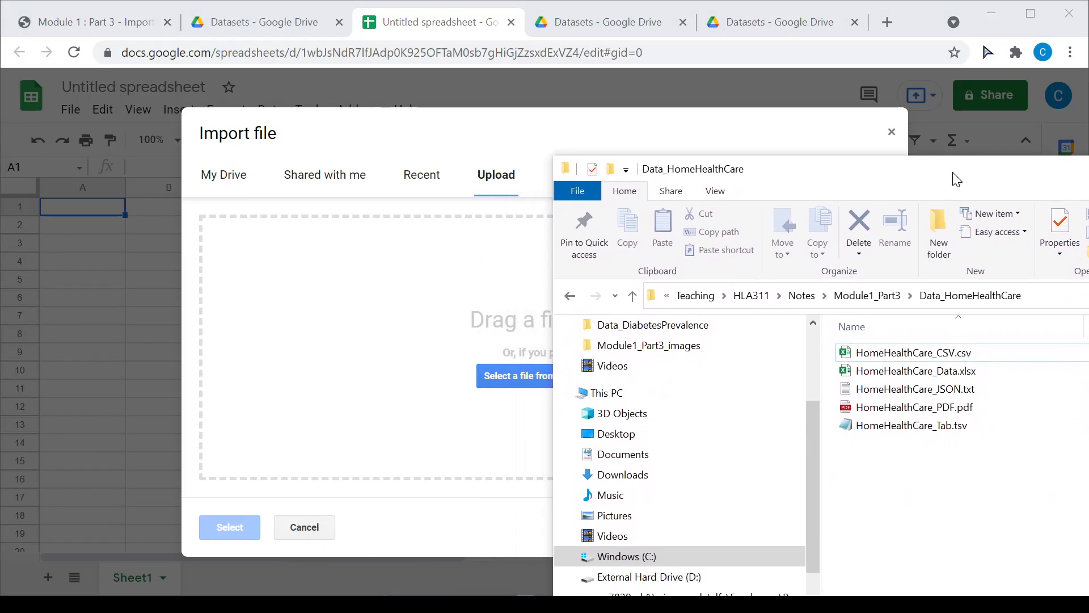
left_click(876, 358)
left_click_drag(874, 355, 471, 365)
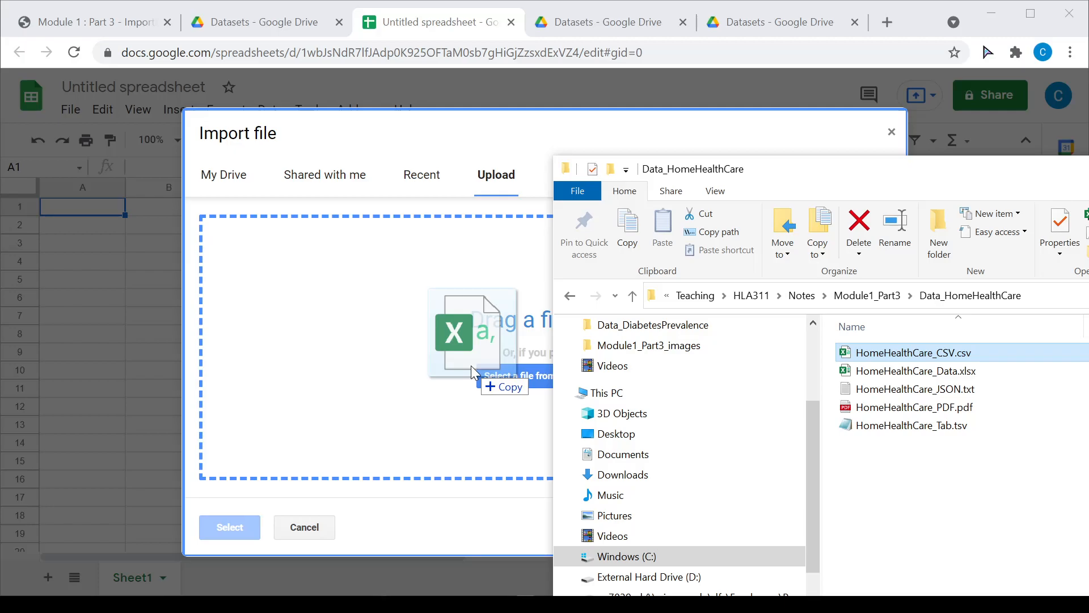
left_click_drag(471, 365, 381, 361)
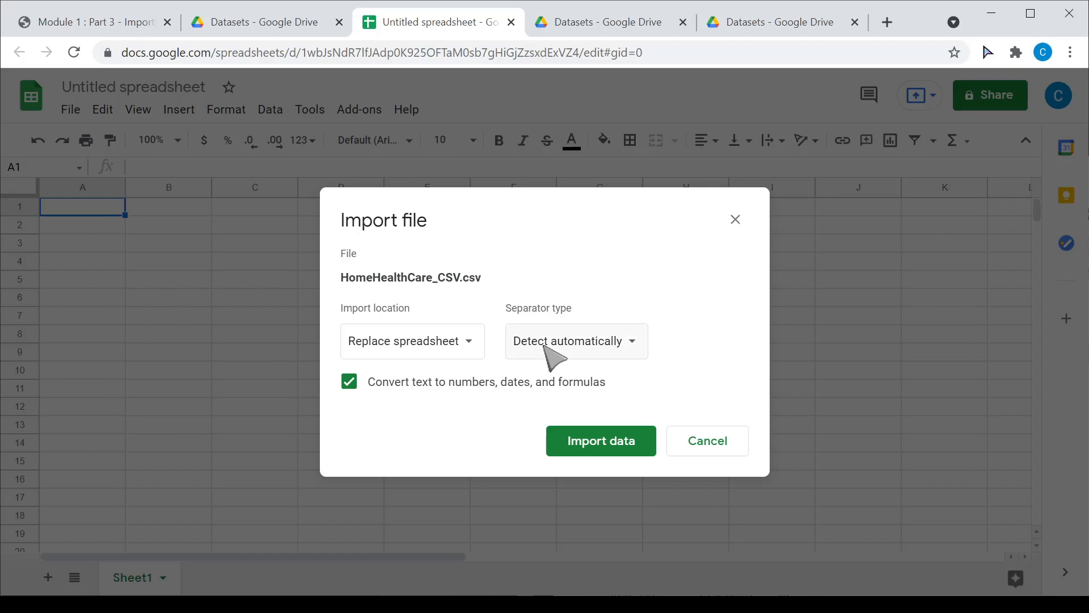
Set the separator type to Comma and import the data, replacing the spreadsheet
left_click(550, 355)
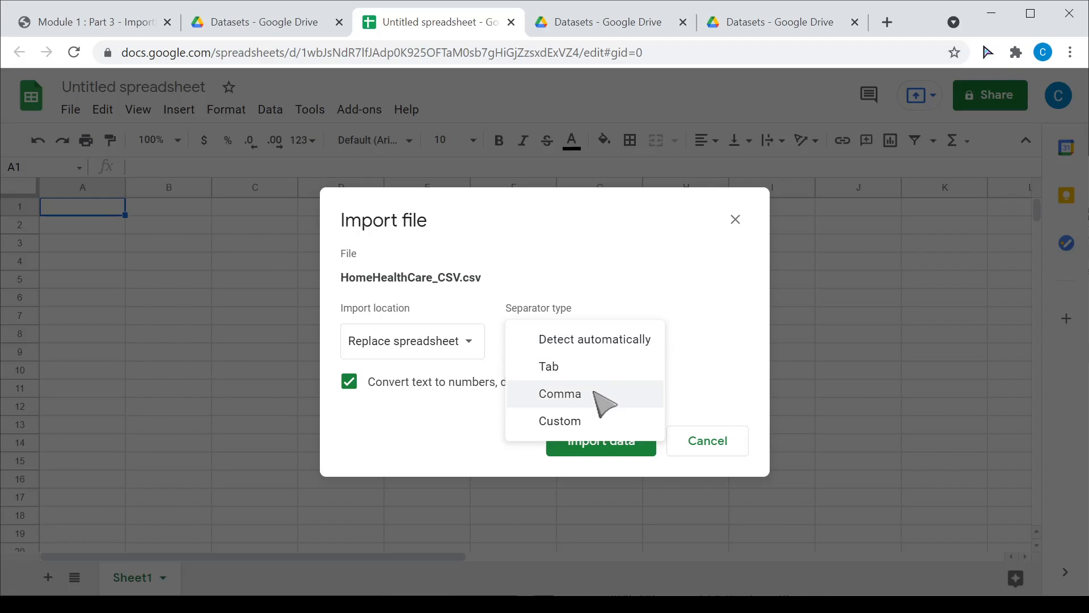
left_click(595, 394)
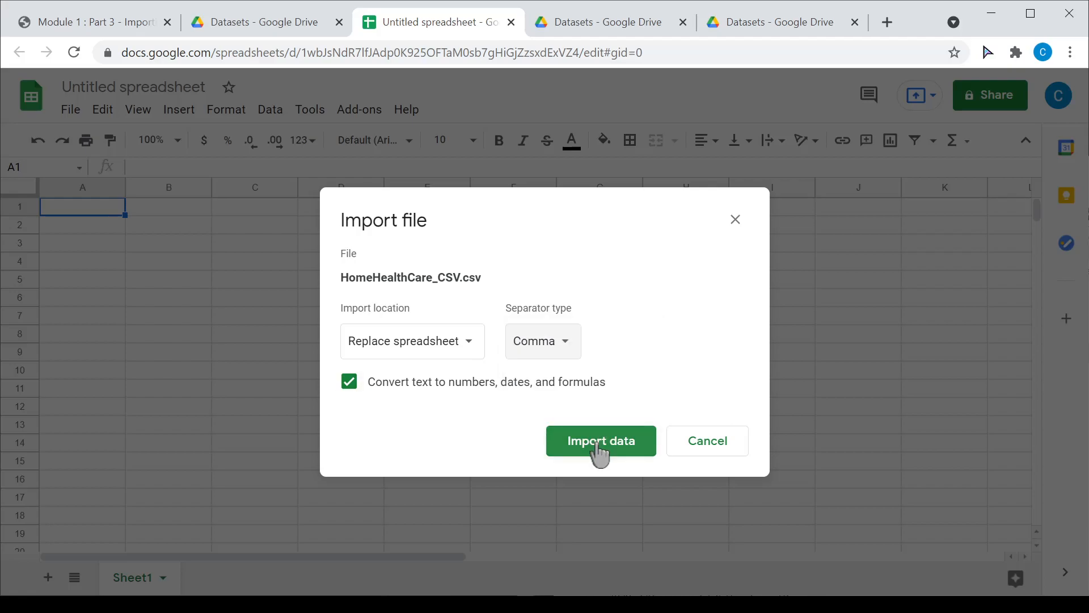
left_click(600, 452)
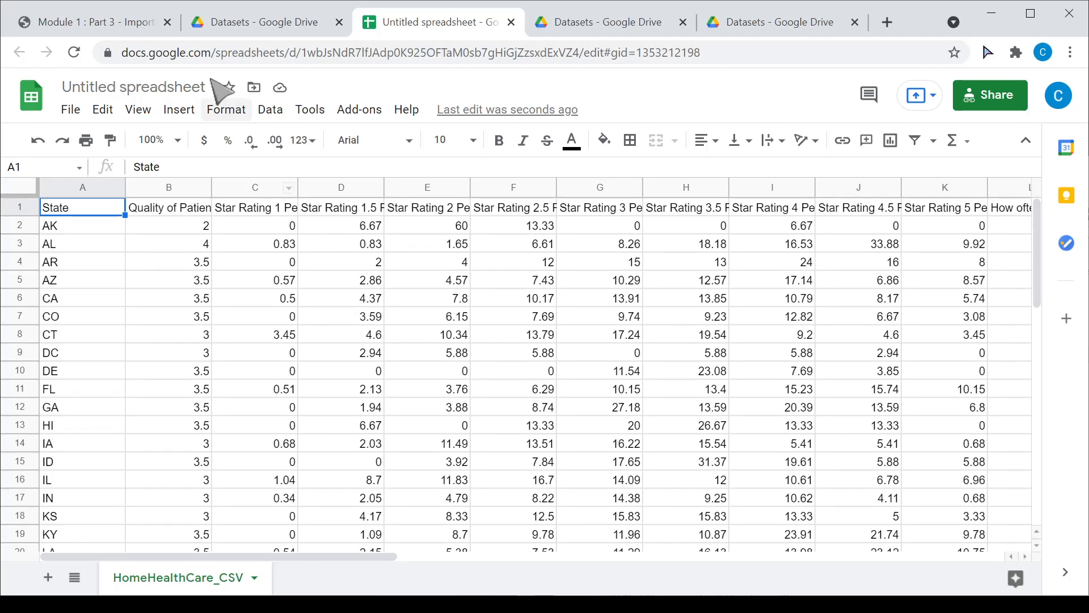
Return to the module notes, open the local HomeHealthCare_CSV.csv from the Data_HomeHealthCare folder in Excel, and minimize the workbook
left_click(126, 32)
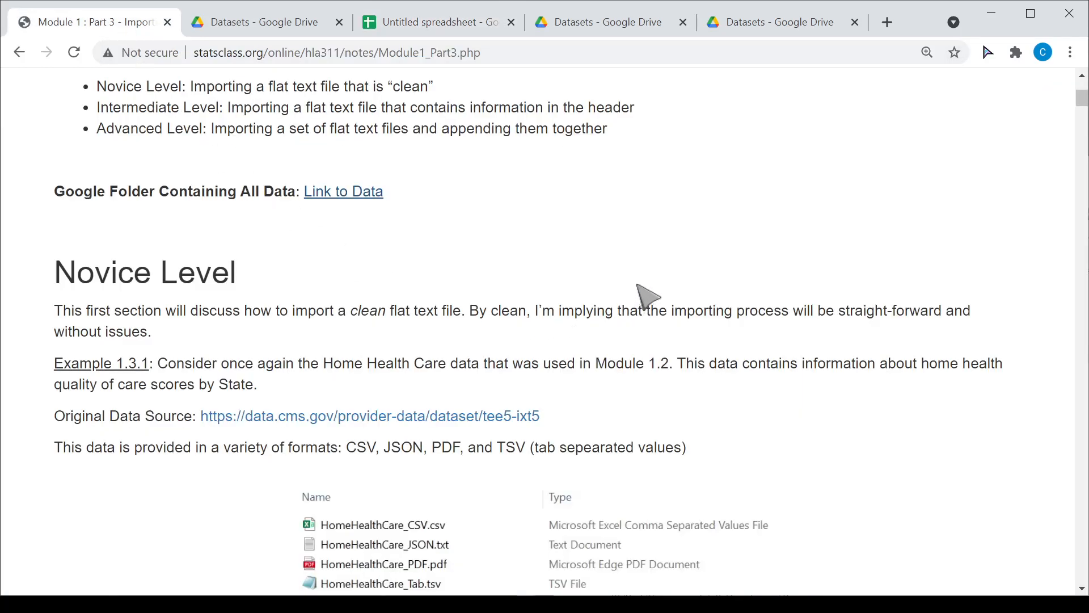
scroll(649, 297, "down", 2)
scroll(647, 292, "down", 3)
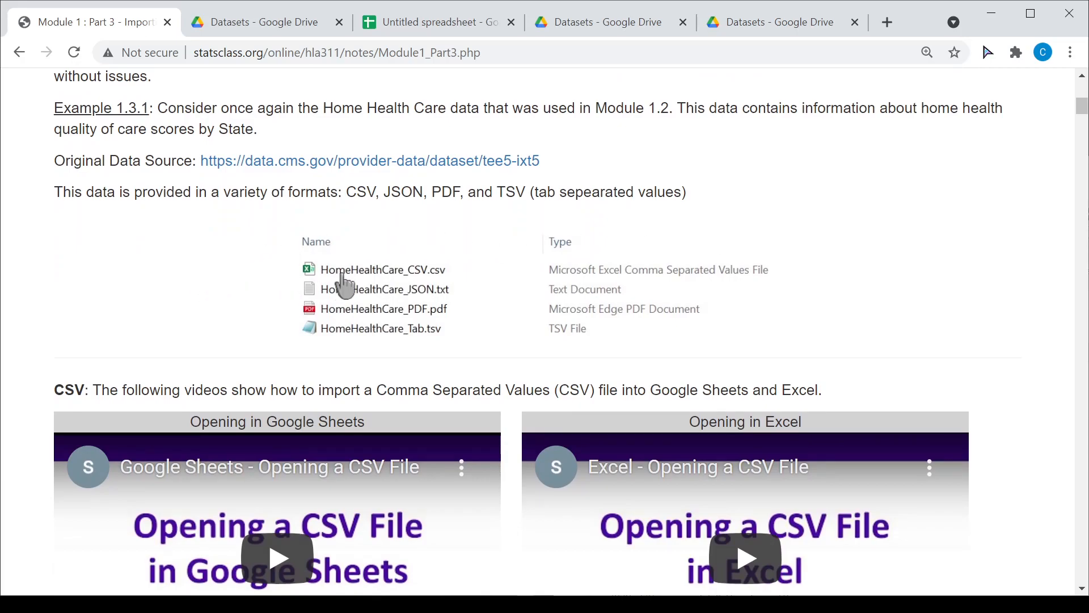
left_click(743, 604)
left_click_drag(868, 182, 637, 43)
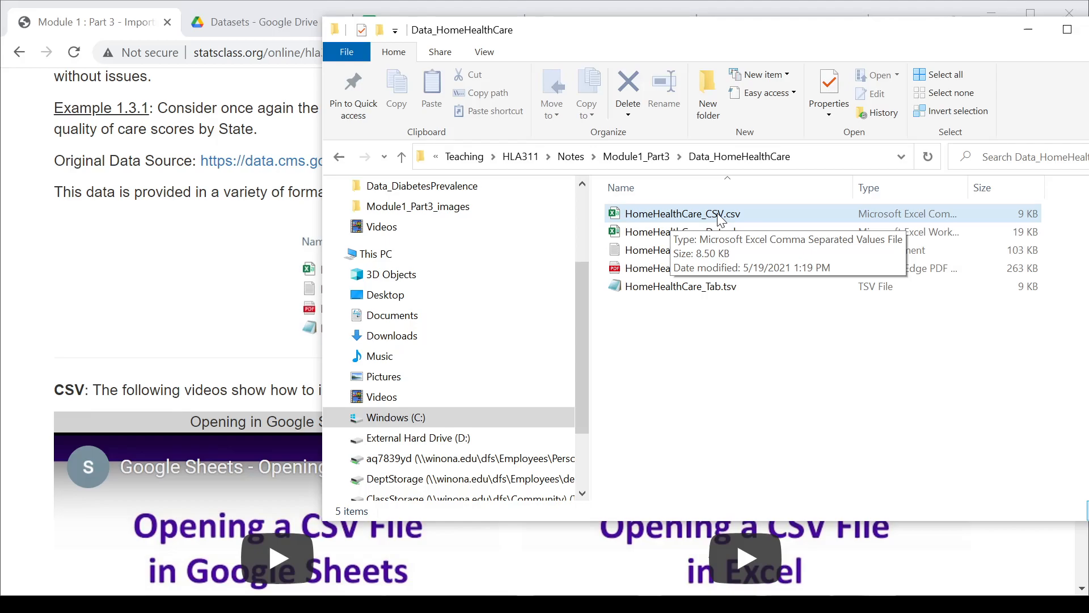
double_click(675, 215)
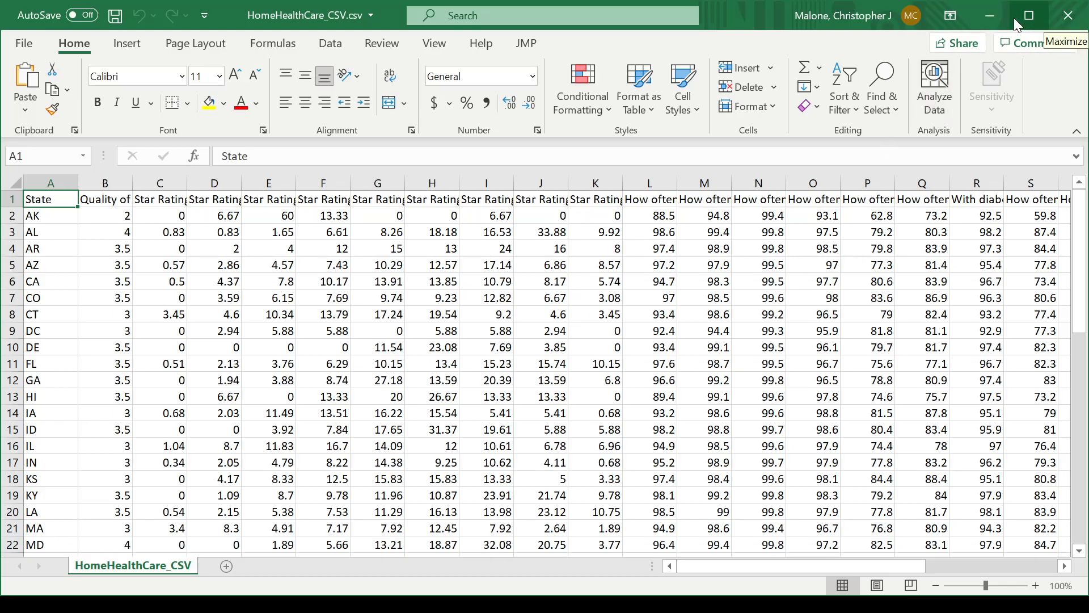
left_click(992, 17)
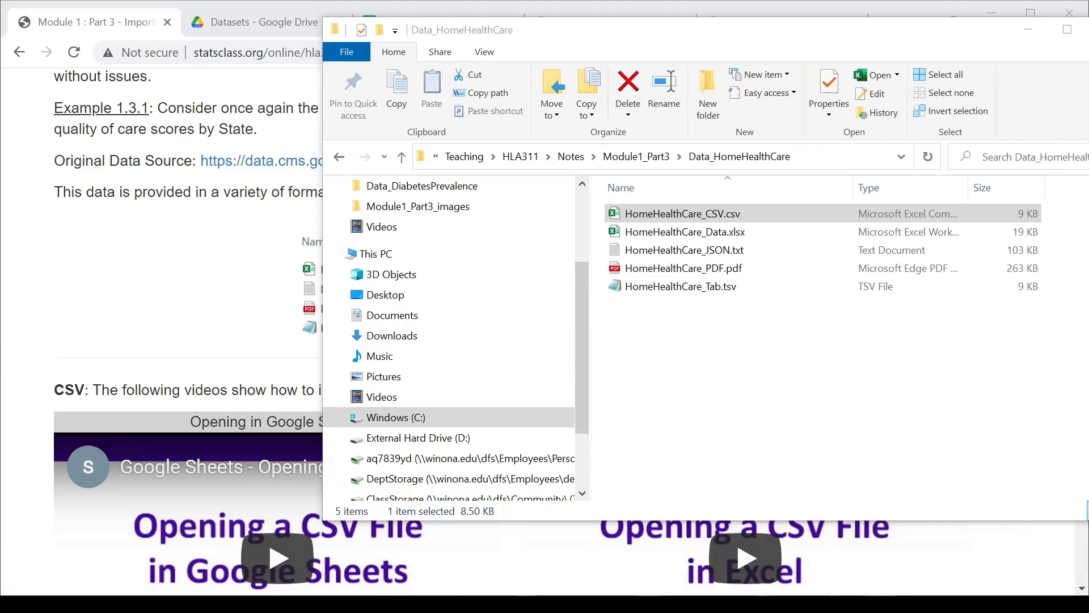
Bring the module notes back to the front and review the explanation of opening a local CSV copy in Excel
left_click(209, 287)
scroll(219, 311, "down", 3)
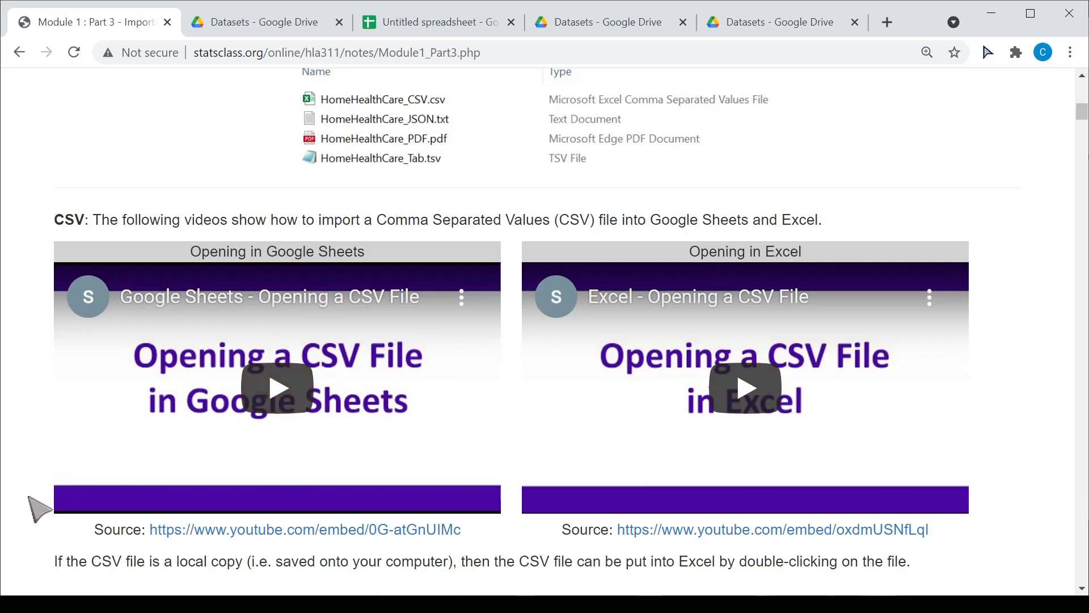
scroll(40, 509, "down", 10)
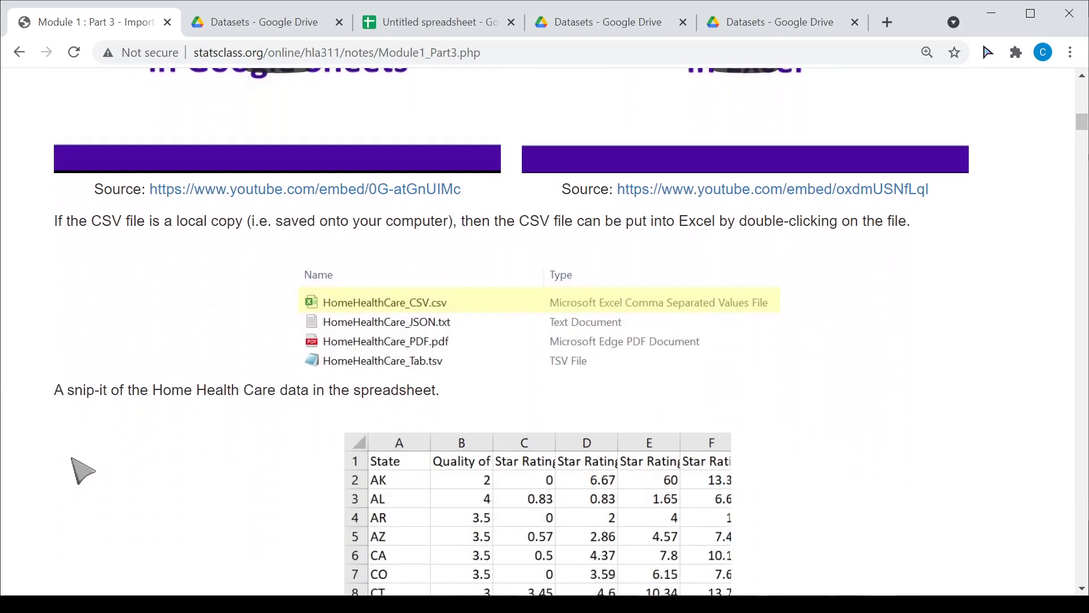
Review the TSV section's videos for Google Sheets, Excel and Tableau Prep, and highlight "Tableau Prep" in its video heading
scroll(133, 440, "down", 3)
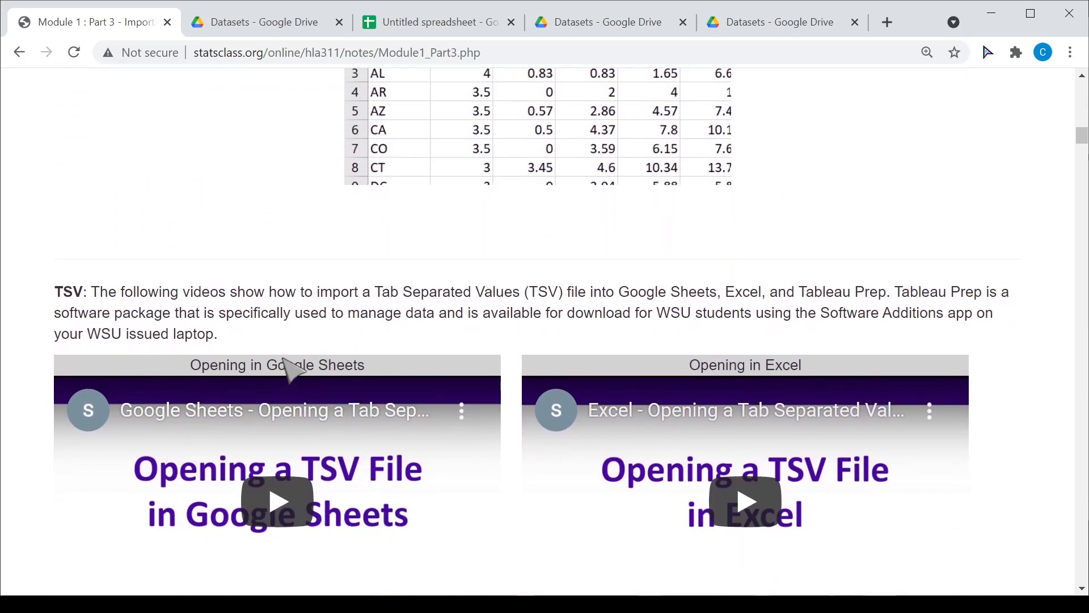
scroll(318, 352, "down", 3)
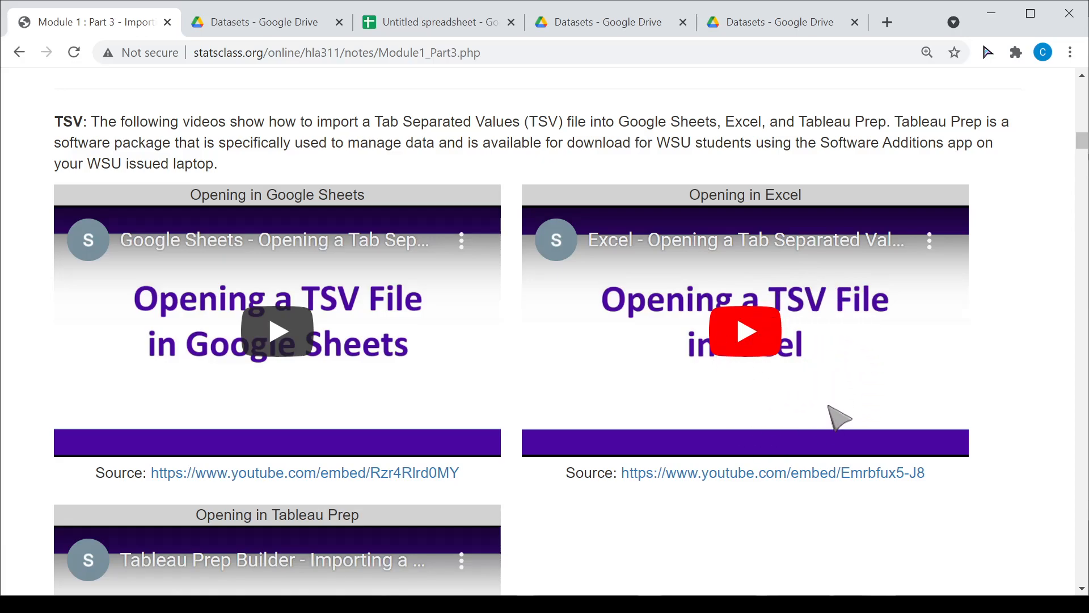
scroll(838, 418, "down", 5)
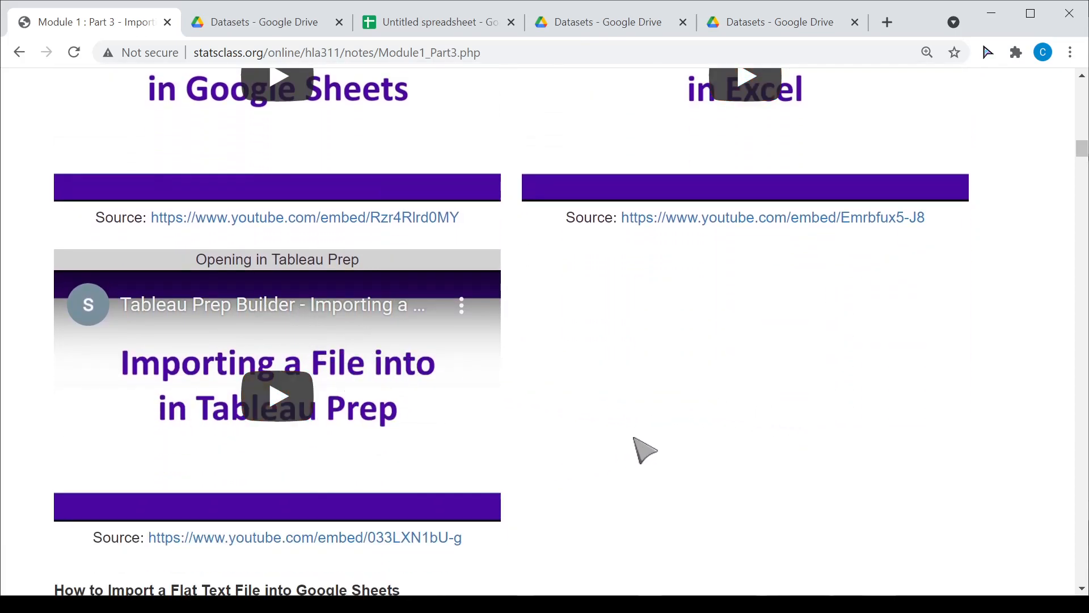
left_click_drag(272, 260, 361, 262)
Highlight the TSV section's explanation of Tableau Prep for managing data and its availability to WSU students through Software Additions
scroll(753, 460, "up", 3)
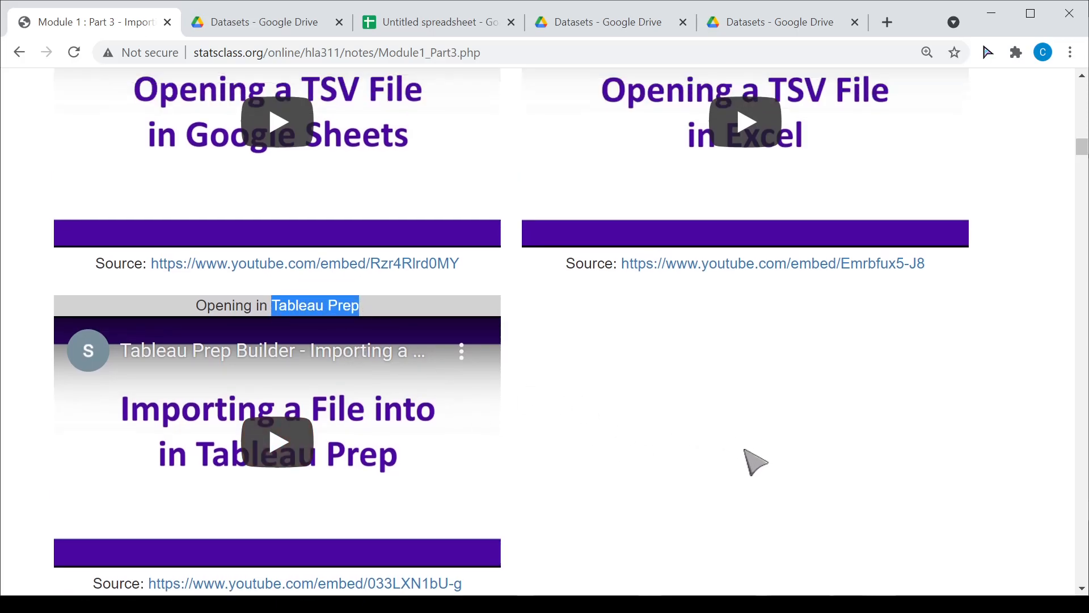
scroll(745, 478, "up", 3)
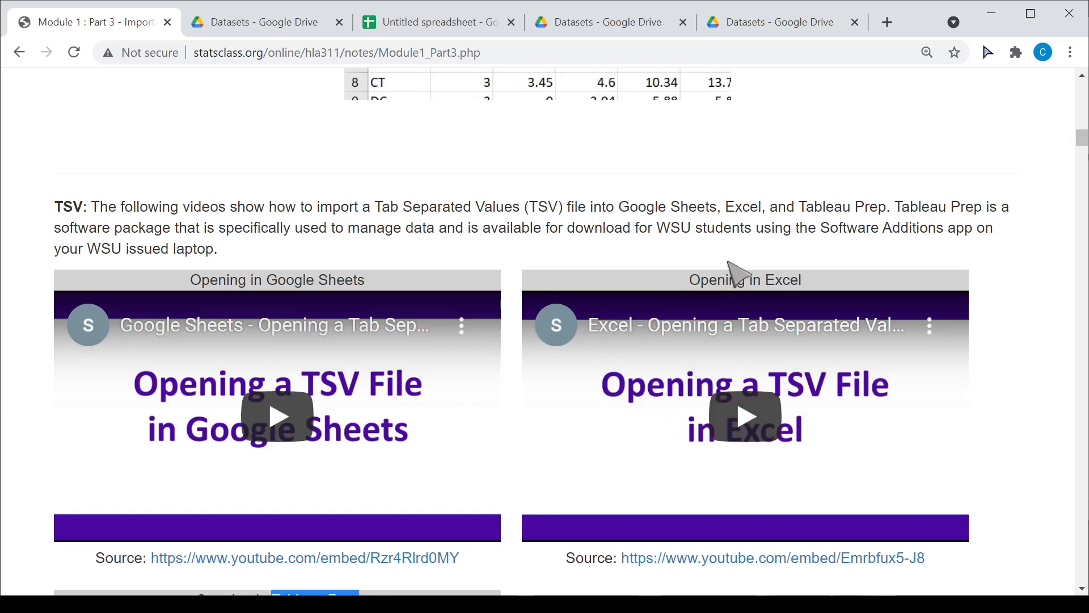
left_click_drag(897, 208, 386, 238)
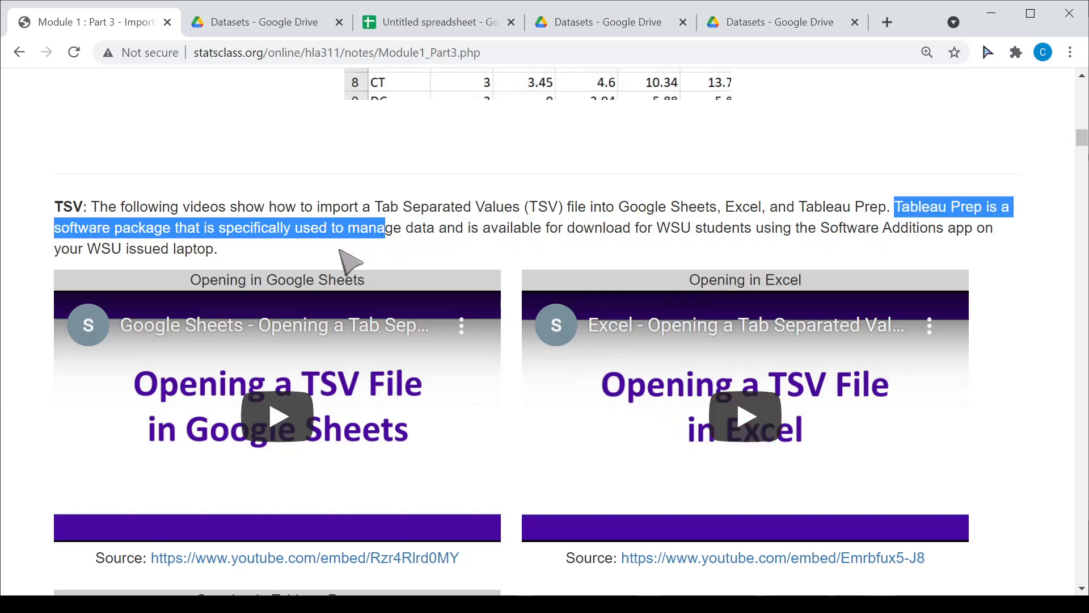
left_click_drag(348, 230, 435, 230)
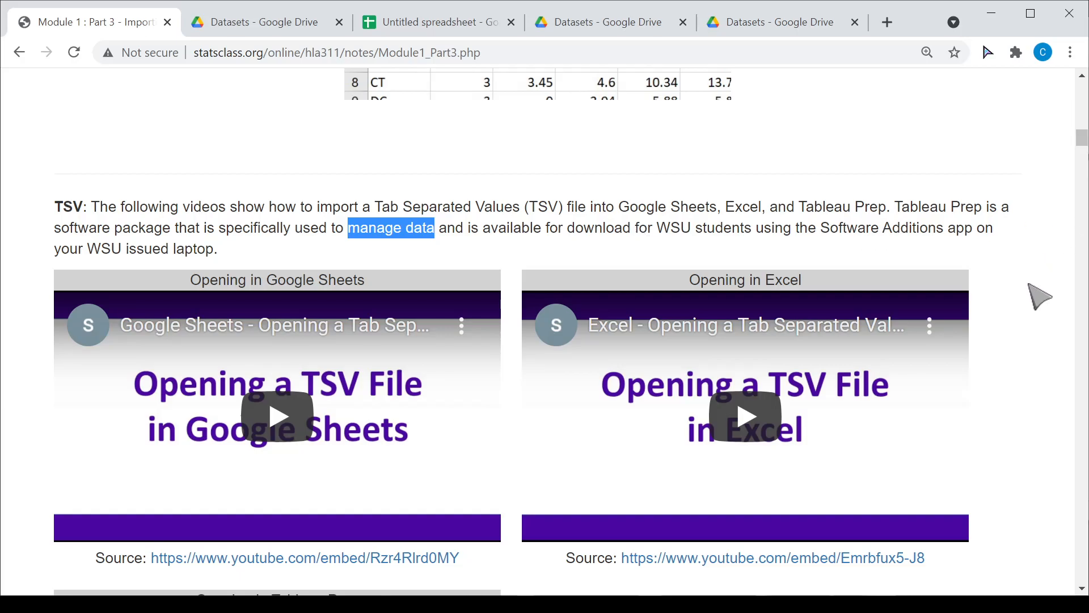
scroll(1035, 295, "down", 3)
scroll(1036, 295, "down", 3)
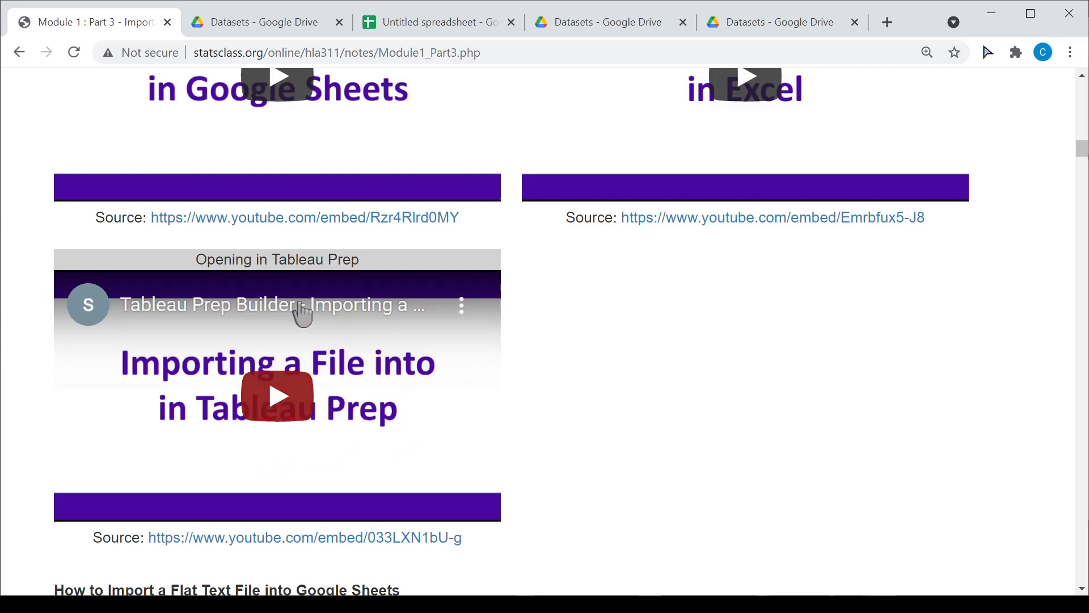
left_click_drag(276, 263, 325, 264)
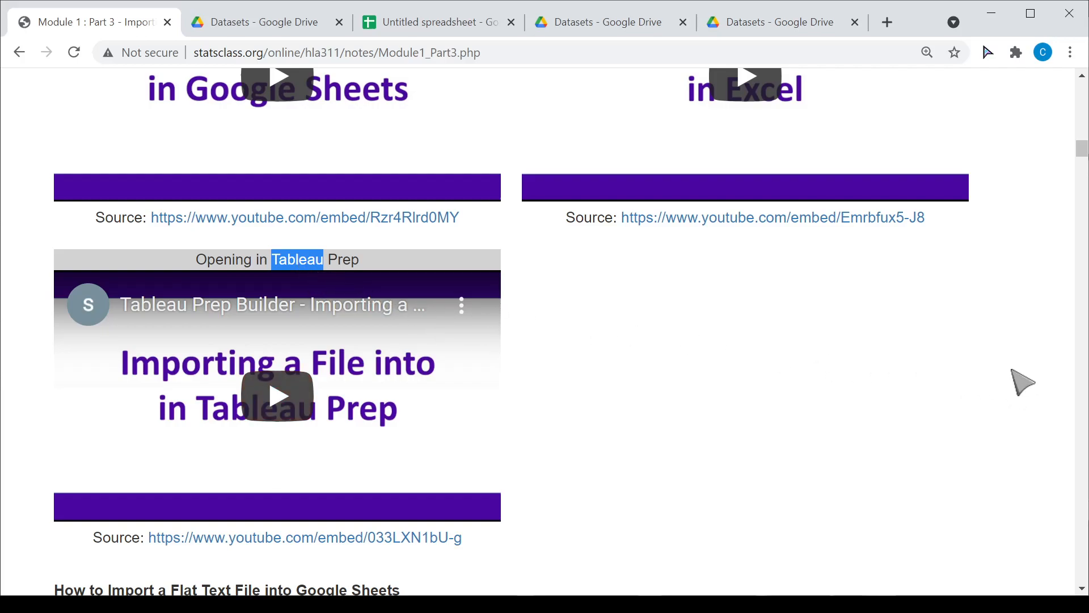
scroll(1022, 382, "up", 5)
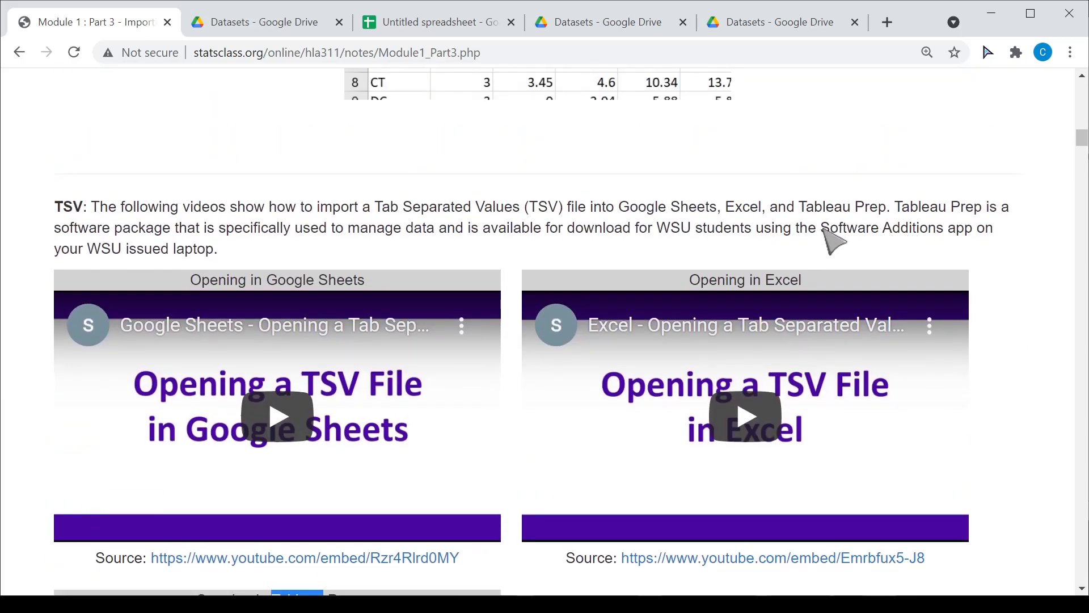
left_click_drag(659, 226, 937, 230)
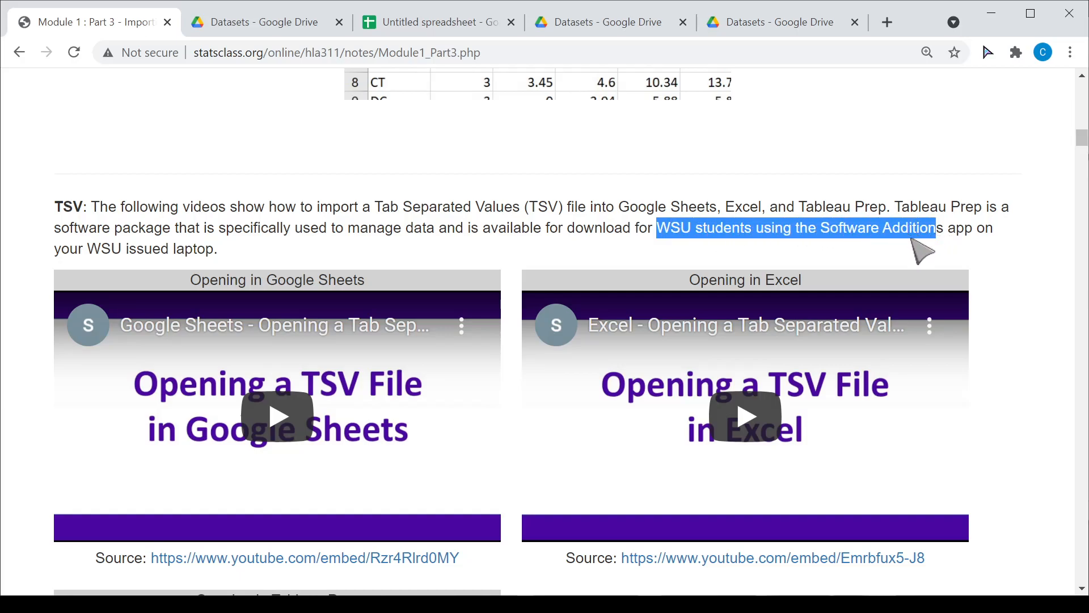
Review the written flat text file import instructions for Google Sheets and Excel, and highlight "Tableau Prep" in its own instructions heading
left_click_drag(1082, 145, 1081, 157)
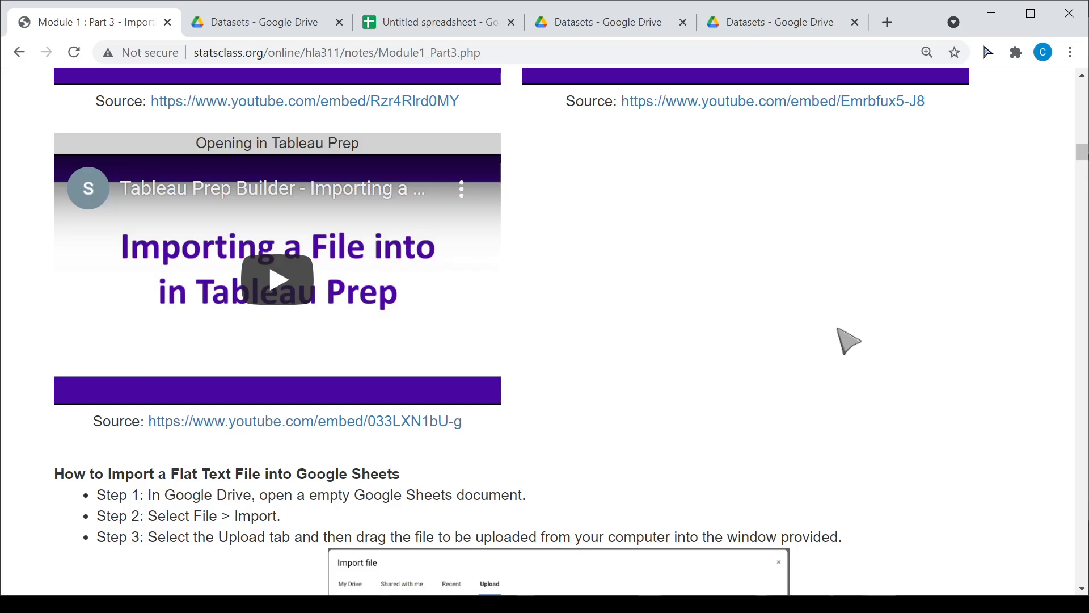
scroll(851, 345, "down", 6)
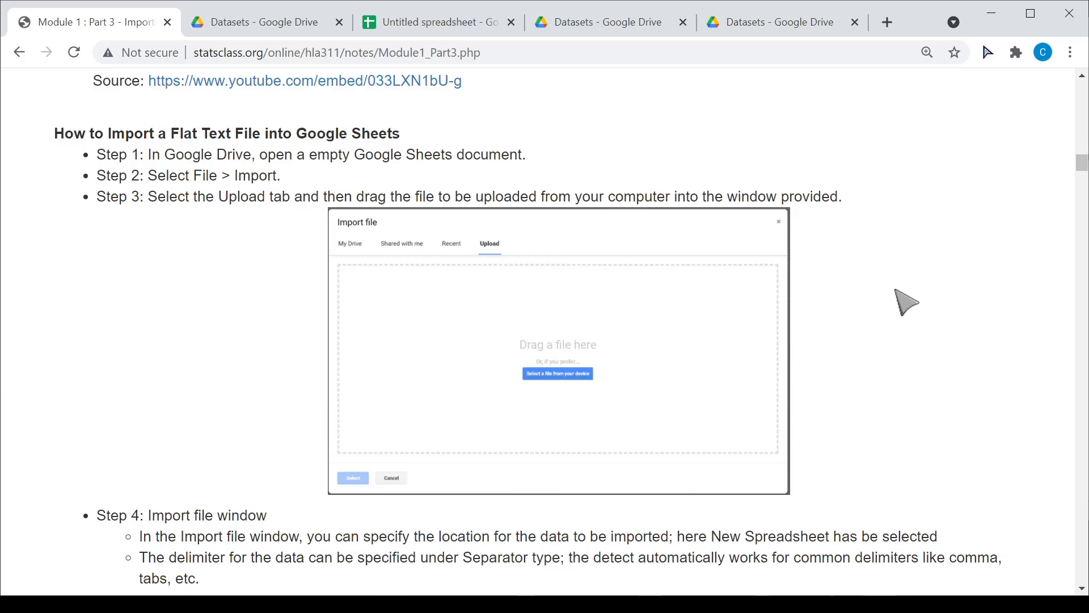
scroll(906, 303, "down", 10)
scroll(918, 294, "down", 10)
left_click_drag(339, 173, 288, 173)
scroll(959, 283, "down", 11)
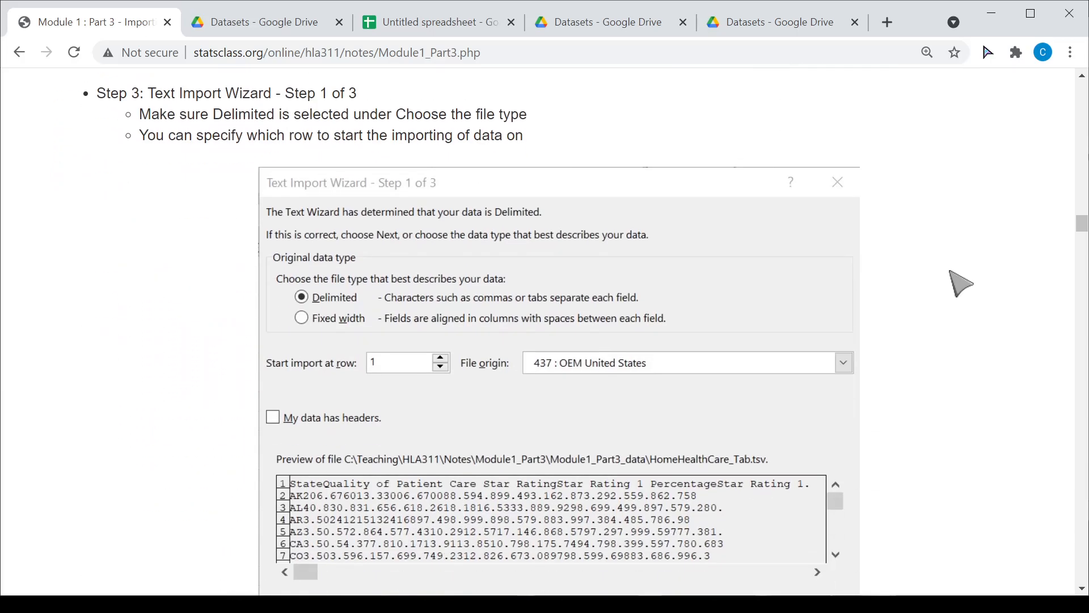
scroll(960, 284, "down", 13)
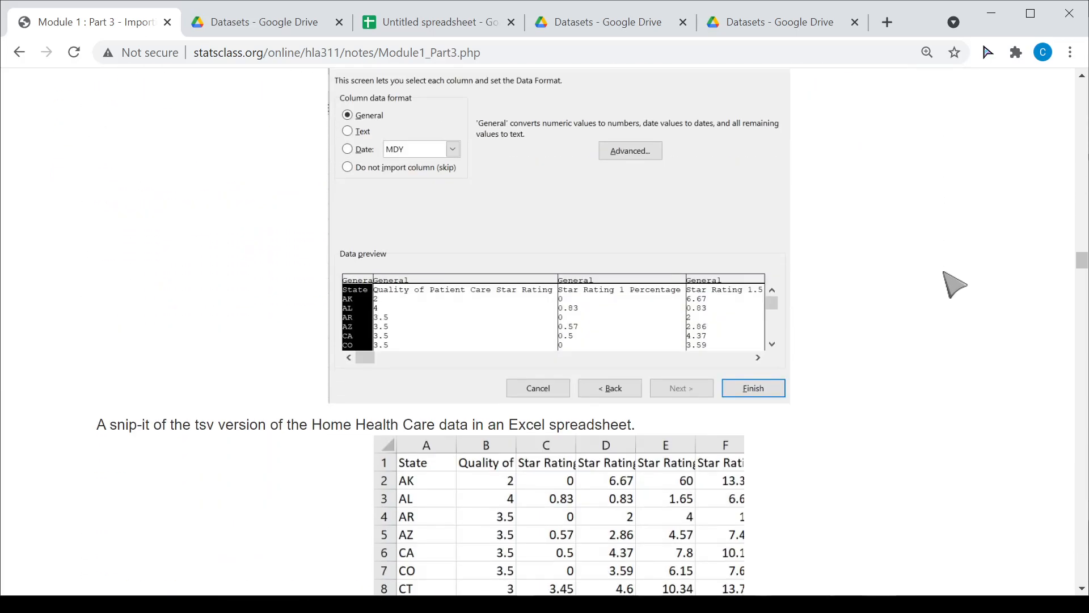
scroll(944, 272, "down", 9)
left_click_drag(390, 159, 298, 165)
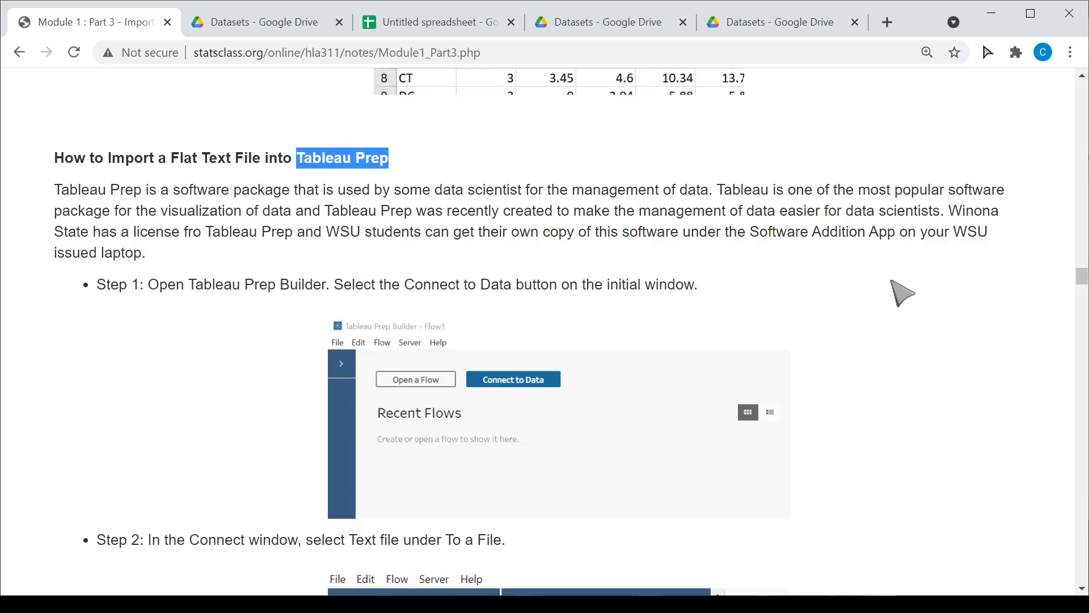
Go to the Intermediate Level section and highlight the phrases on importing with Power Query, its use in Excel and Extract/Transform/Load
scroll(902, 293, "up", 20)
scroll(889, 287, "up", 20)
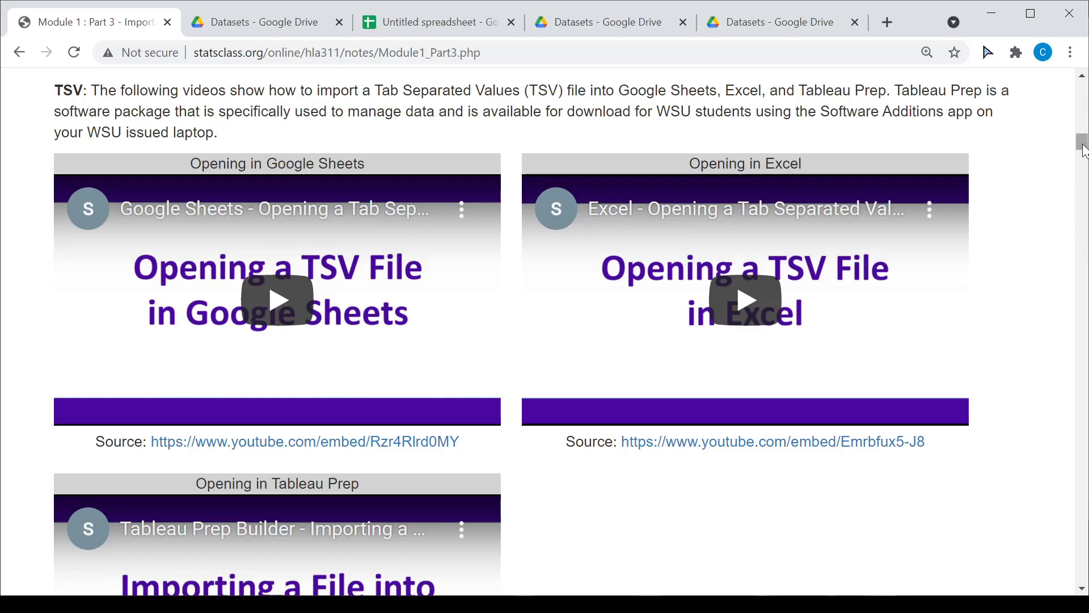
left_click_drag(1084, 150, 1081, 348)
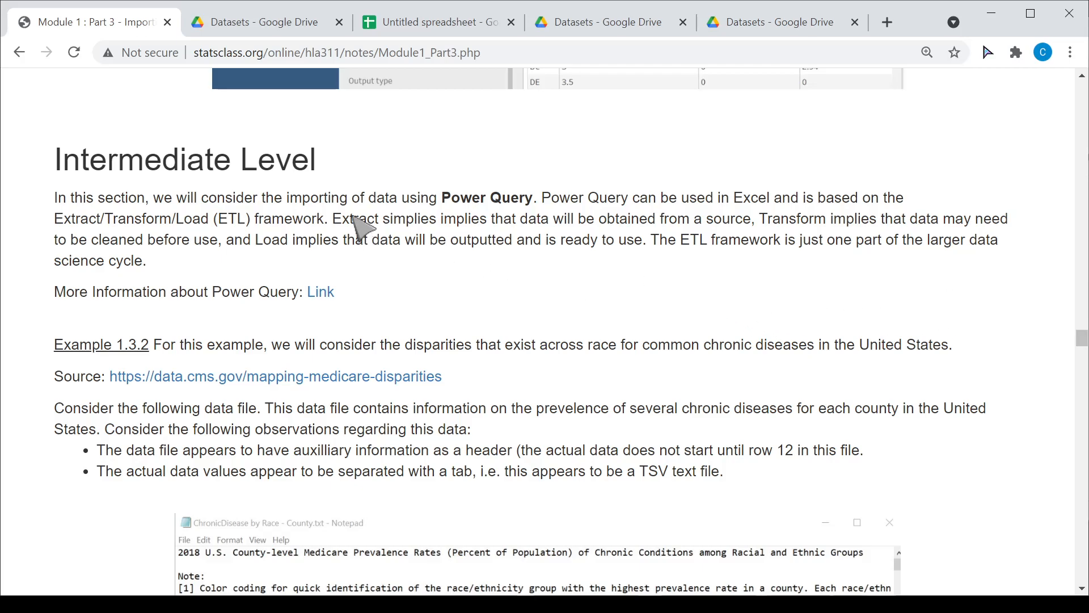
left_click_drag(286, 195, 533, 198)
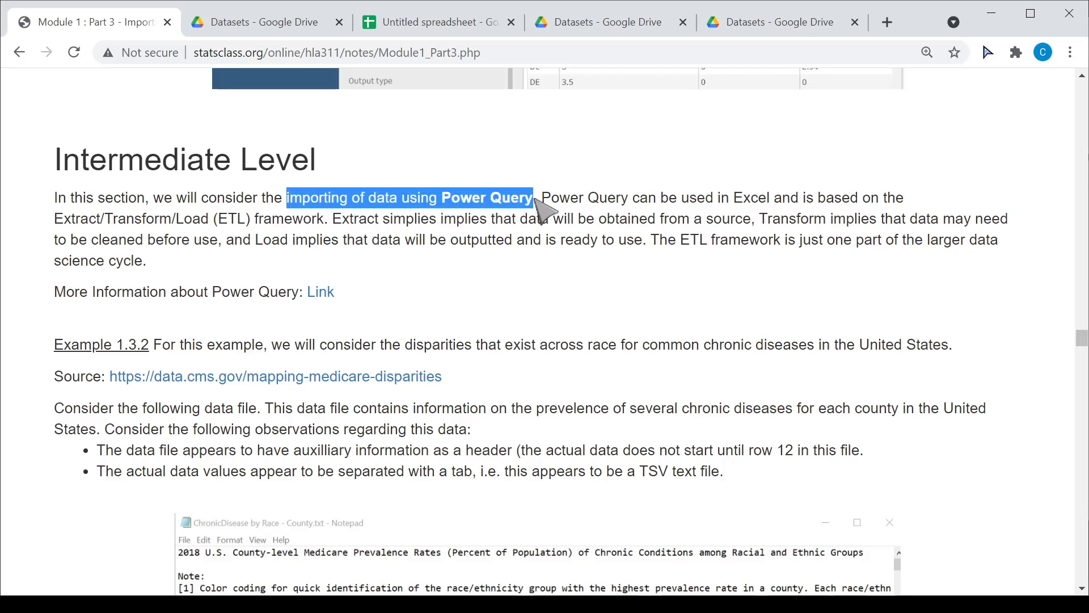
left_click(602, 260)
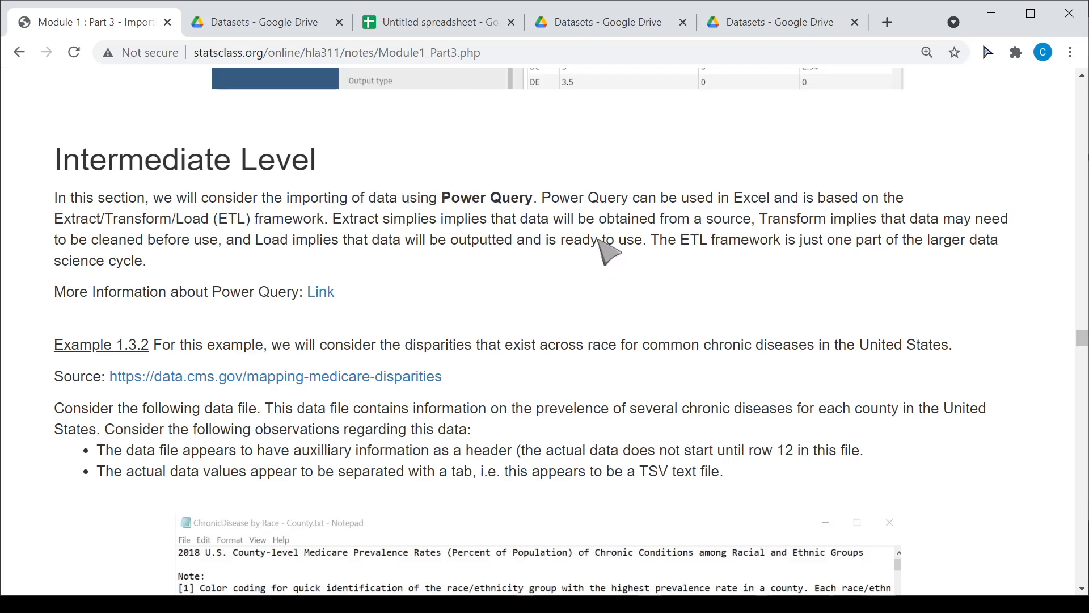
left_click_drag(544, 200, 772, 192)
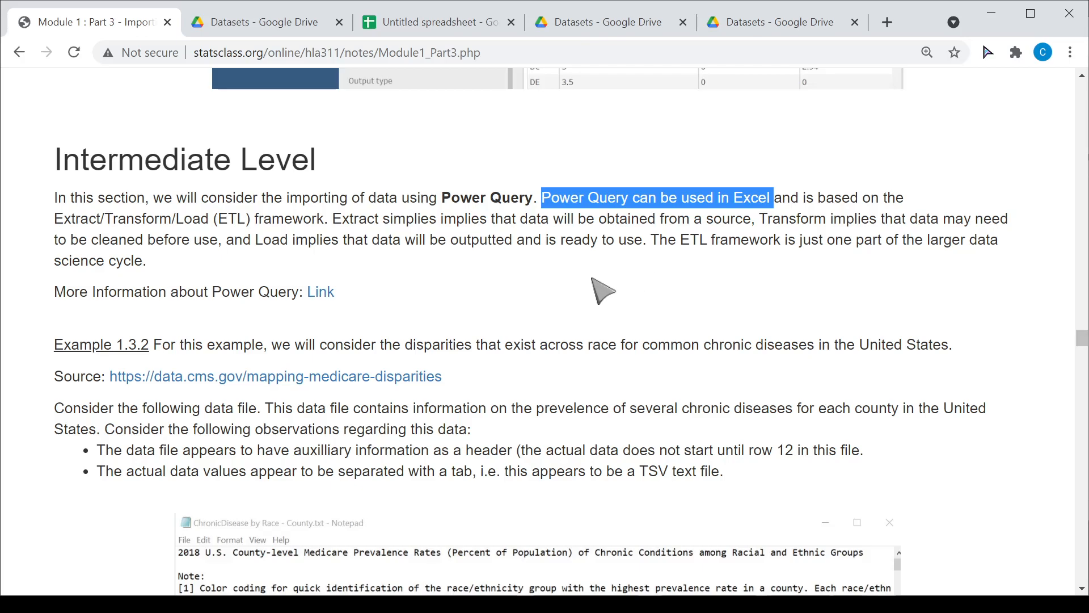
left_click_drag(57, 223, 209, 221)
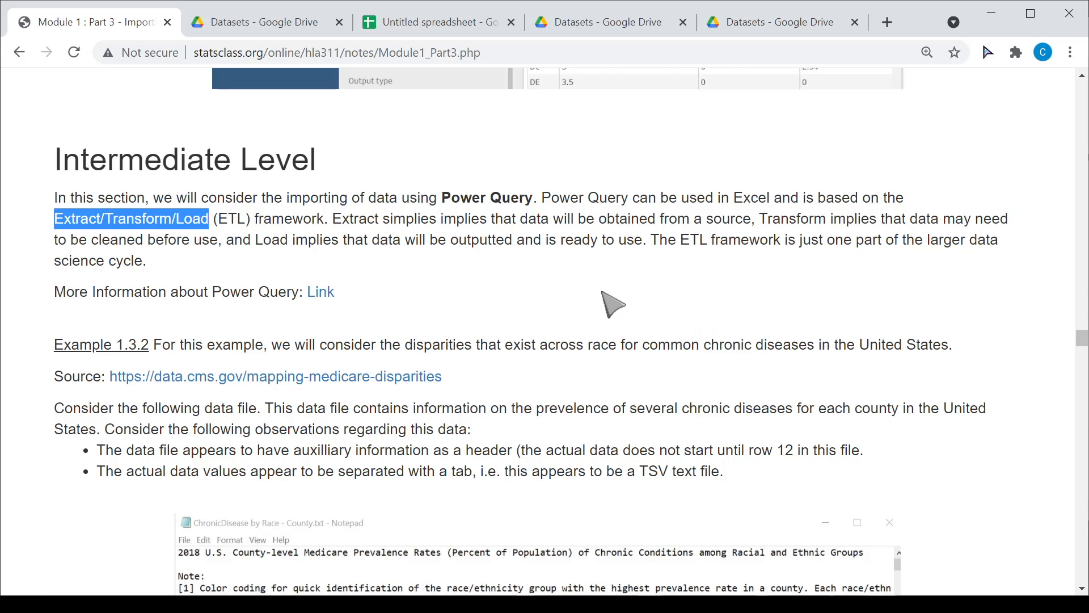
Review Example 1.3.2 and its ChronicDisease by Race - County.txt preview, and highlight "disparities" in the example's introduction
scroll(603, 293, "down", 1)
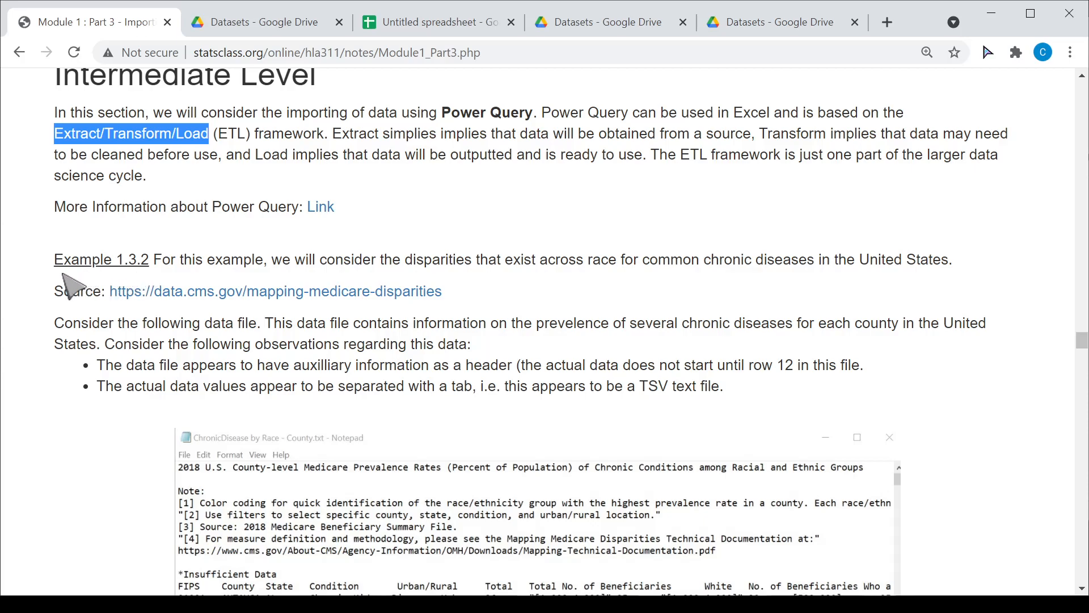
scroll(68, 276, "down", 3)
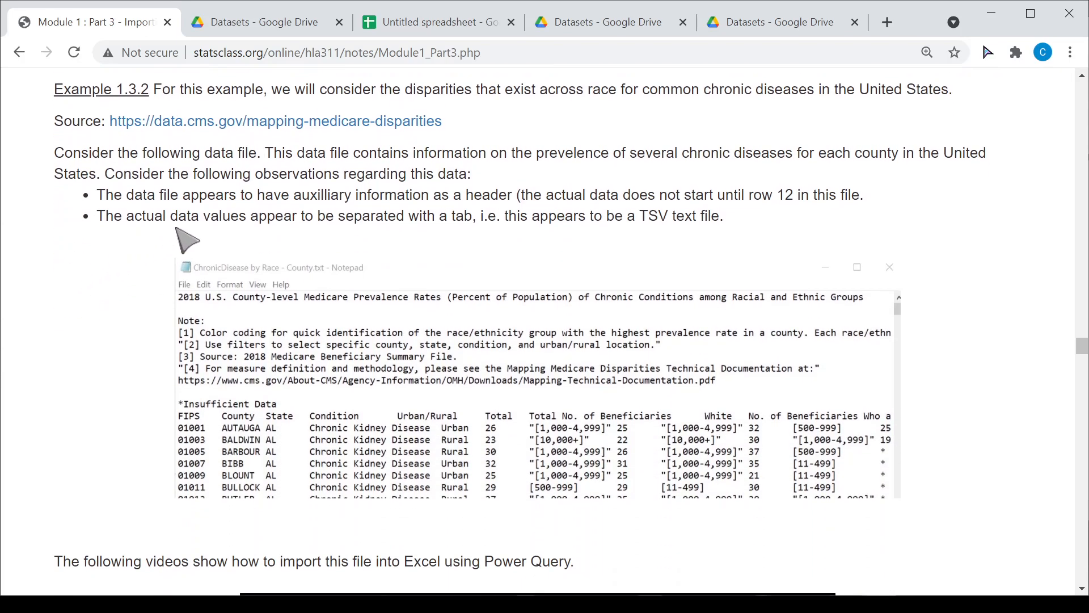
scroll(292, 206, "up", 2)
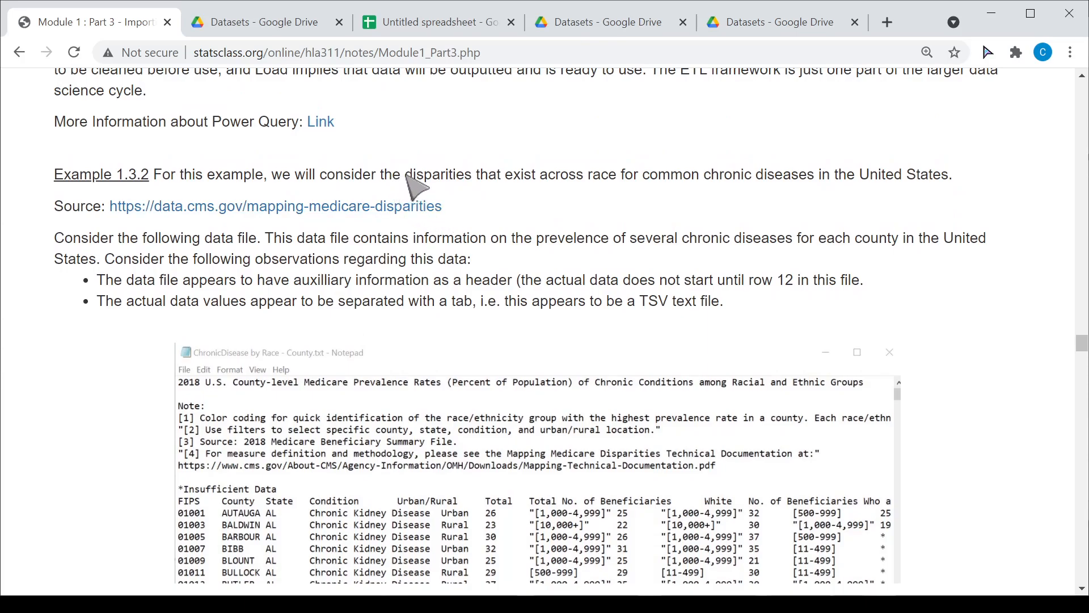
left_click_drag(405, 174, 472, 176)
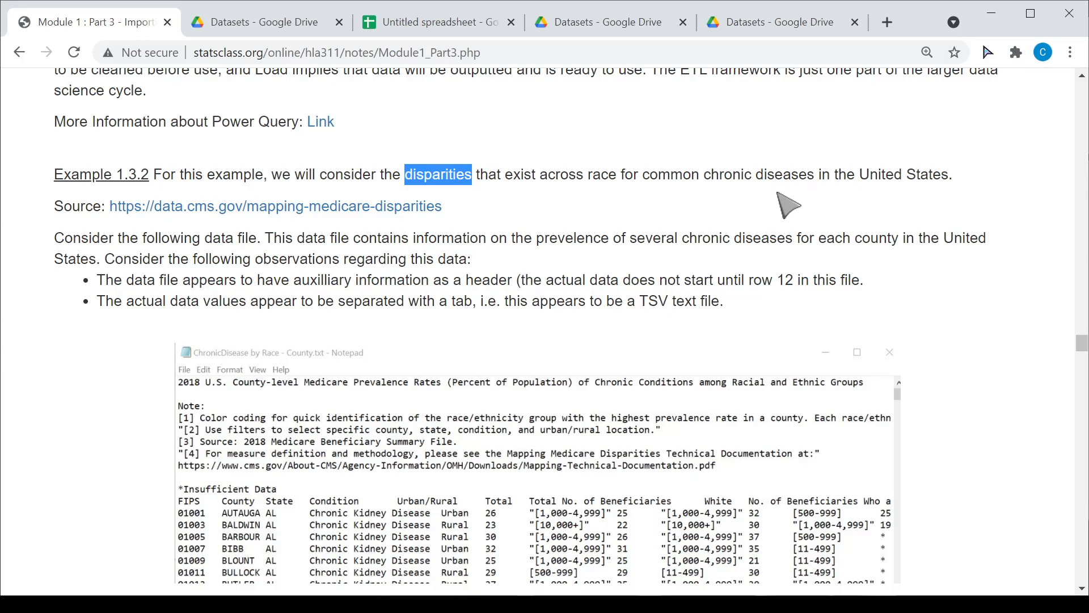
Open the example's Mapping Medicare Disparities source and highlight the Population Report's description of prevalence rates for five chronic conditions
left_click(333, 210)
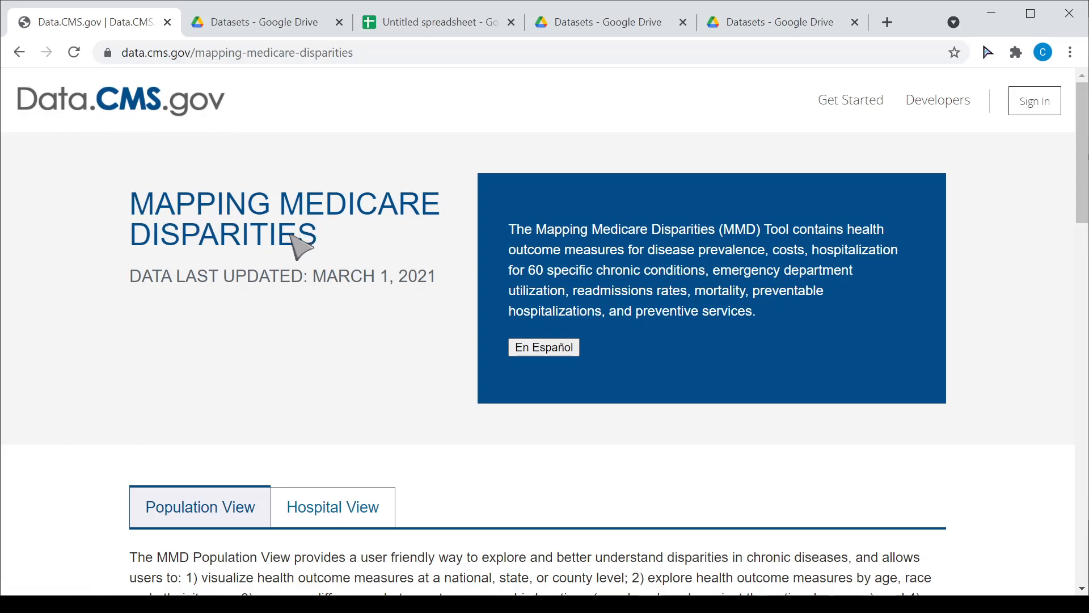
scroll(135, 359, "down", 1)
scroll(109, 353, "down", 10)
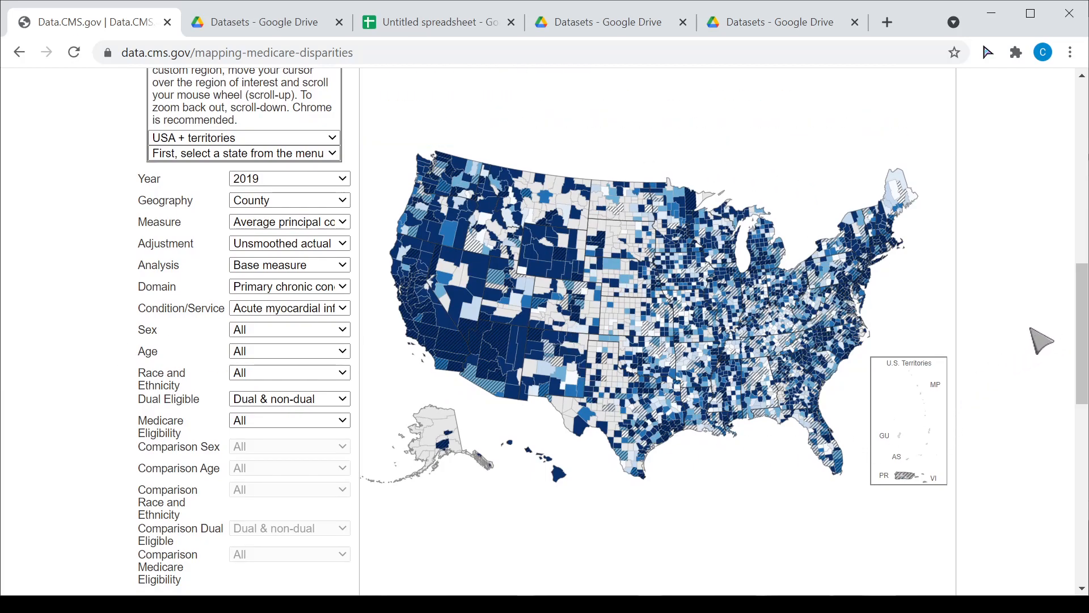
left_click_drag(1084, 307, 1080, 377)
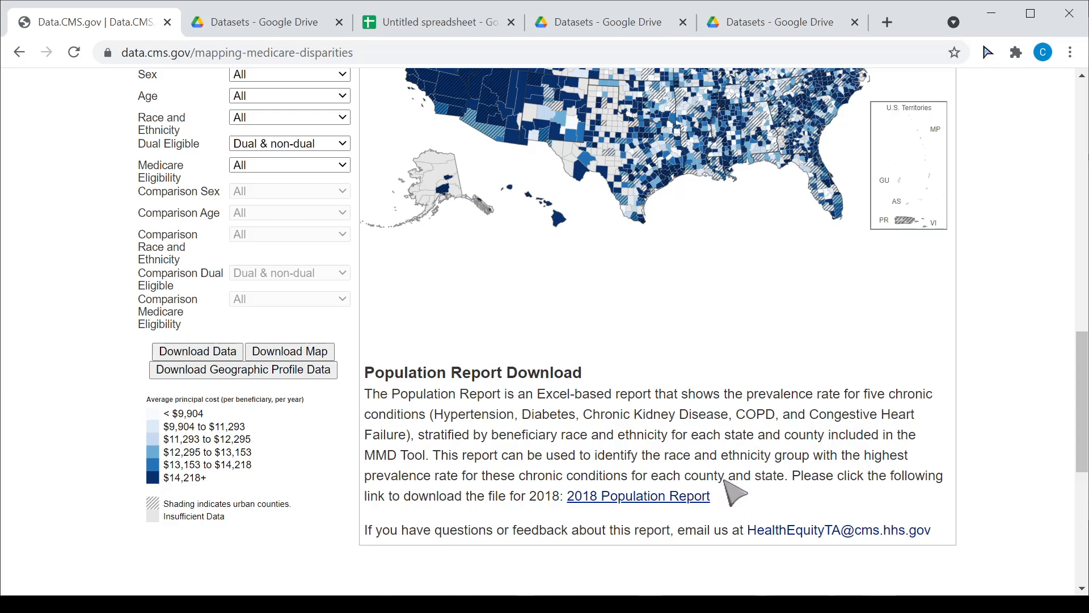
left_click_drag(748, 401, 828, 438)
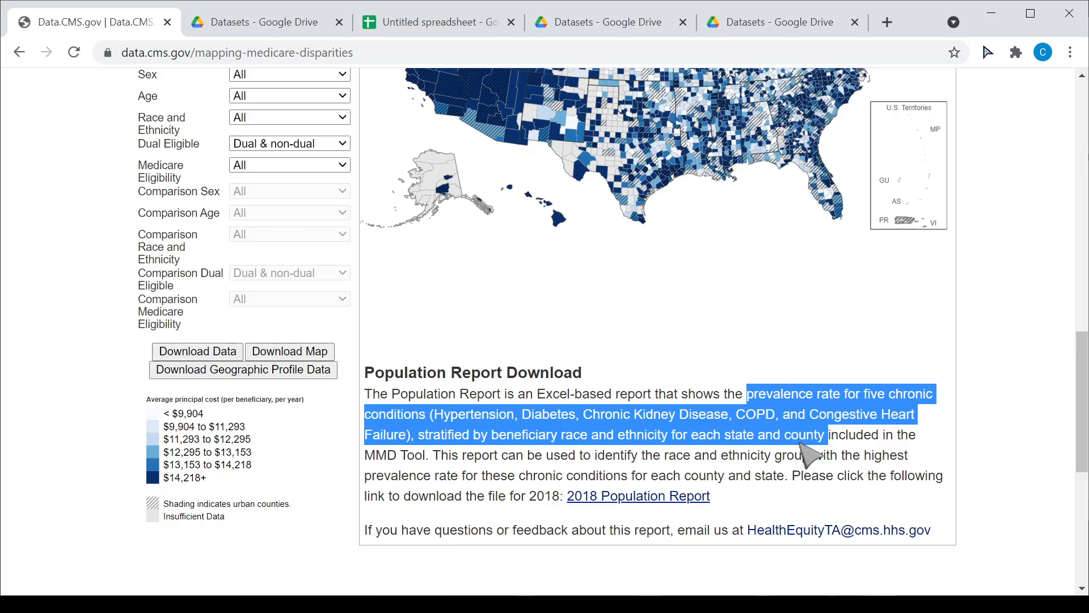
scroll(767, 463, "up", 1)
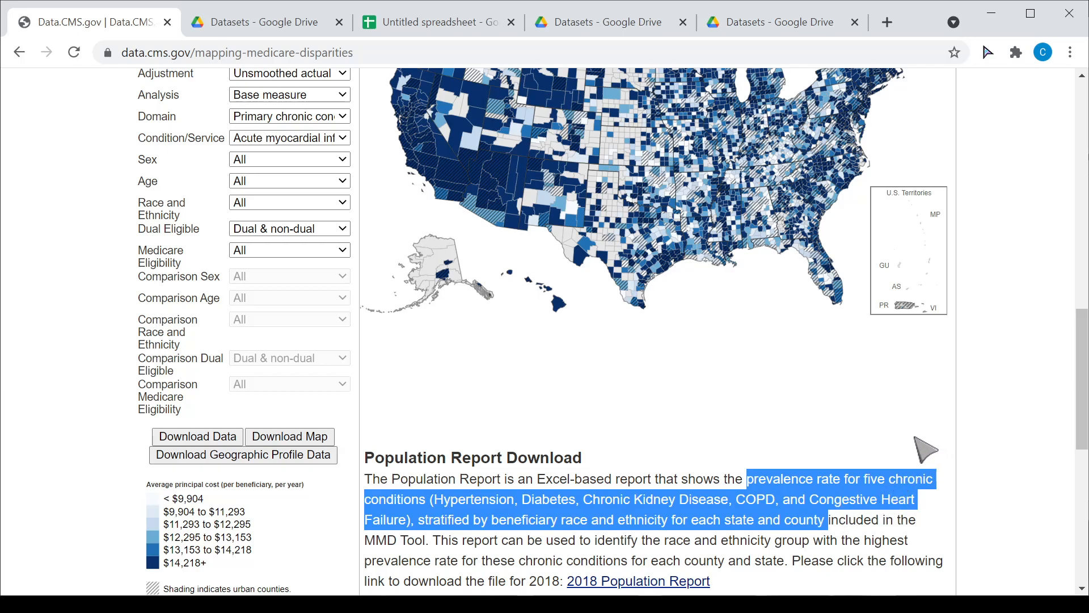
scroll(868, 459, "down", 3)
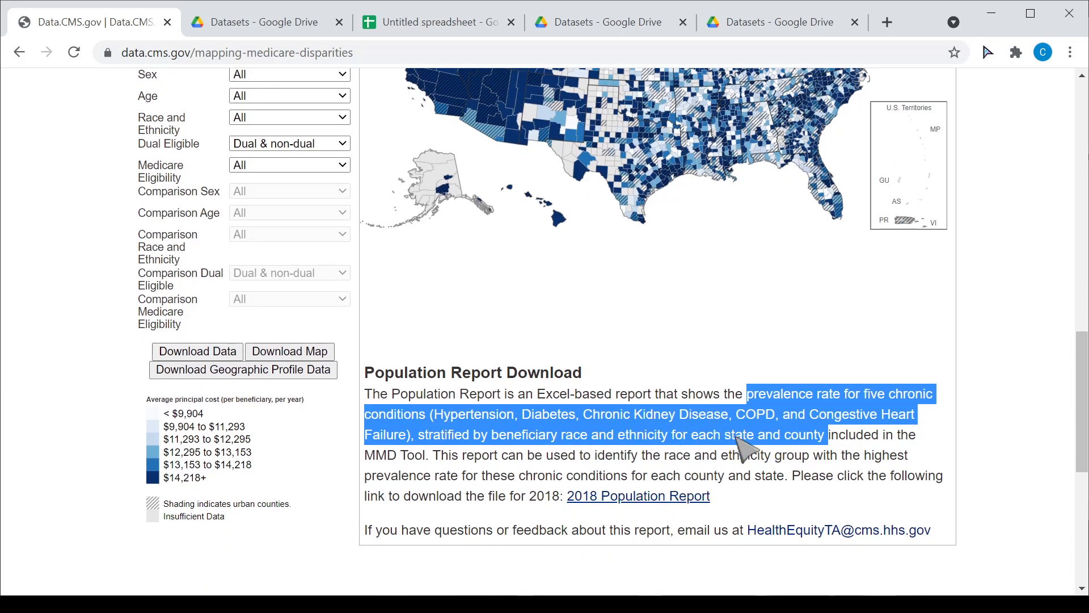
Check the Google Drive Datasets folder for the ChronicDisease by Race files, and return to the Mapping Medicare Disparities page
left_click(302, 29)
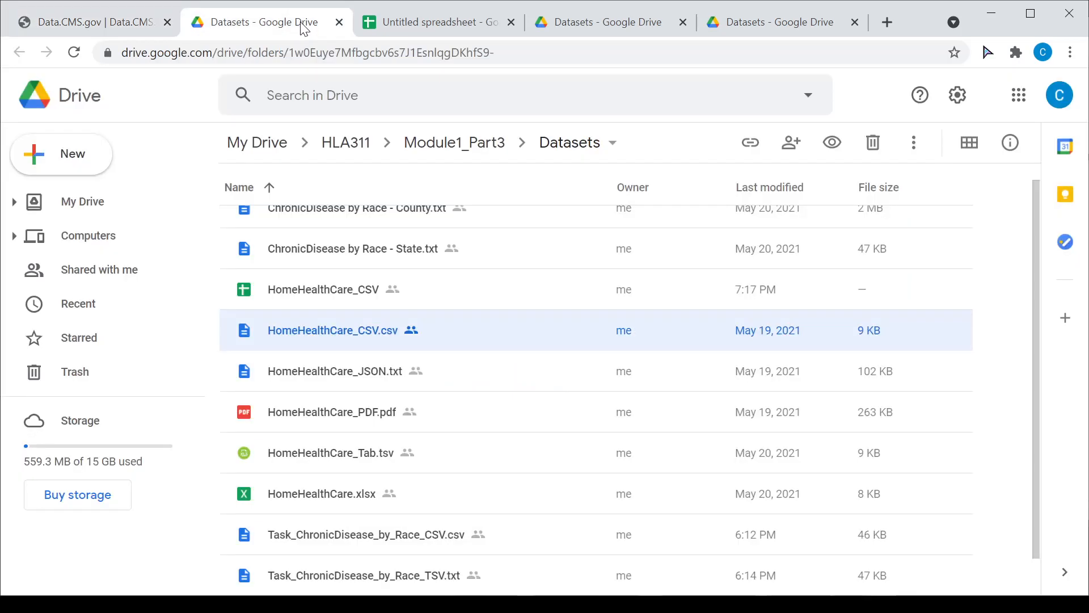
scroll(584, 348, "down", 1)
scroll(584, 347, "up", 1)
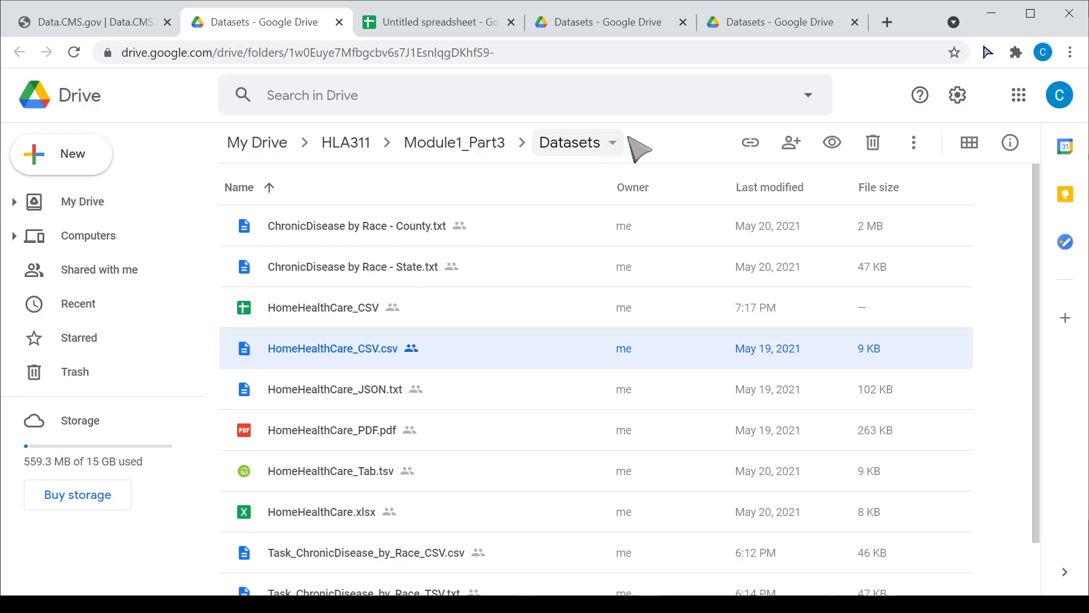
left_click(114, 28)
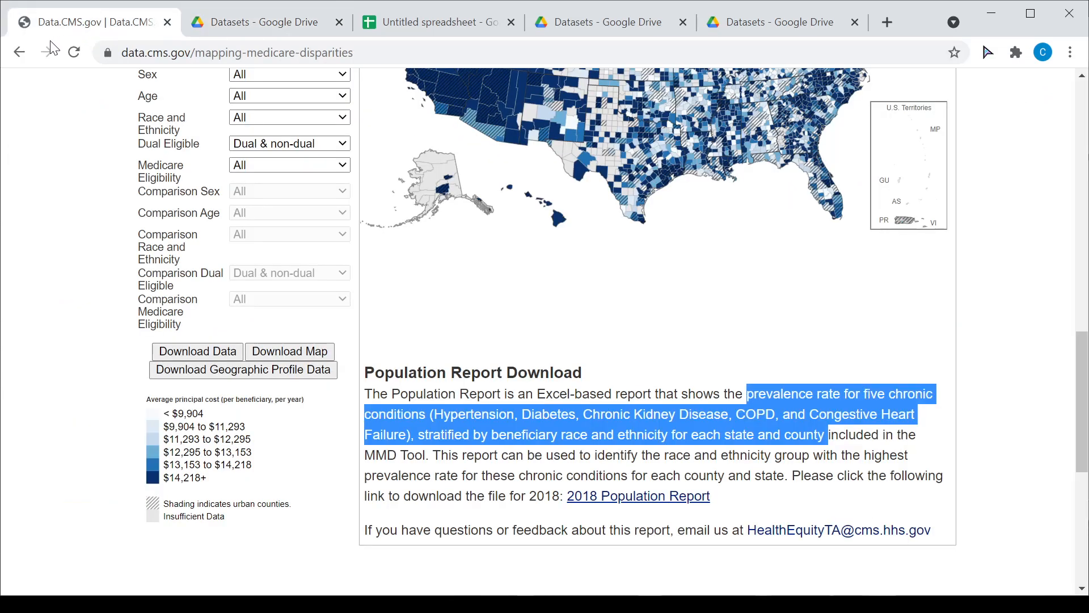
Return to Example 1.3.2 in the notes, and open ChronicDisease by Race - County.txt from the local Data_ChronicDisease folder in Notepad
left_click(19, 52)
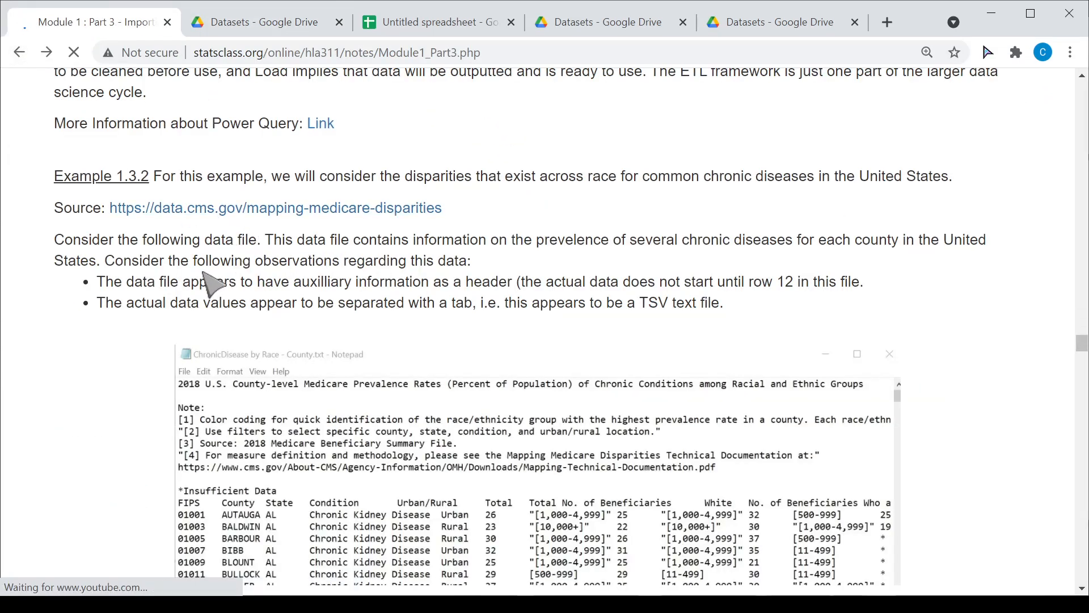
scroll(143, 349, "down", 2)
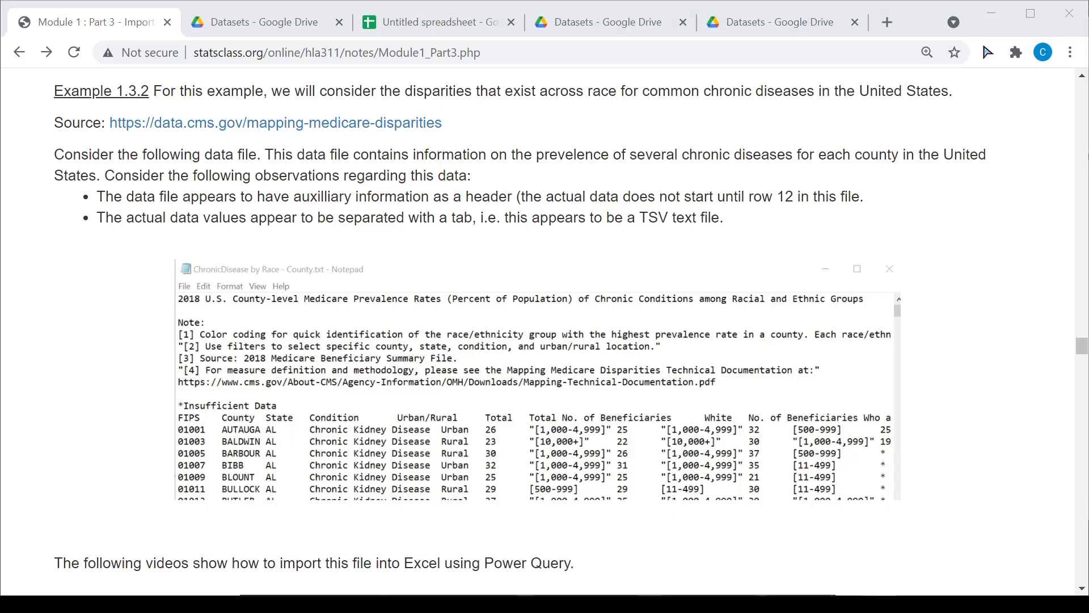
key("alt+Tab")
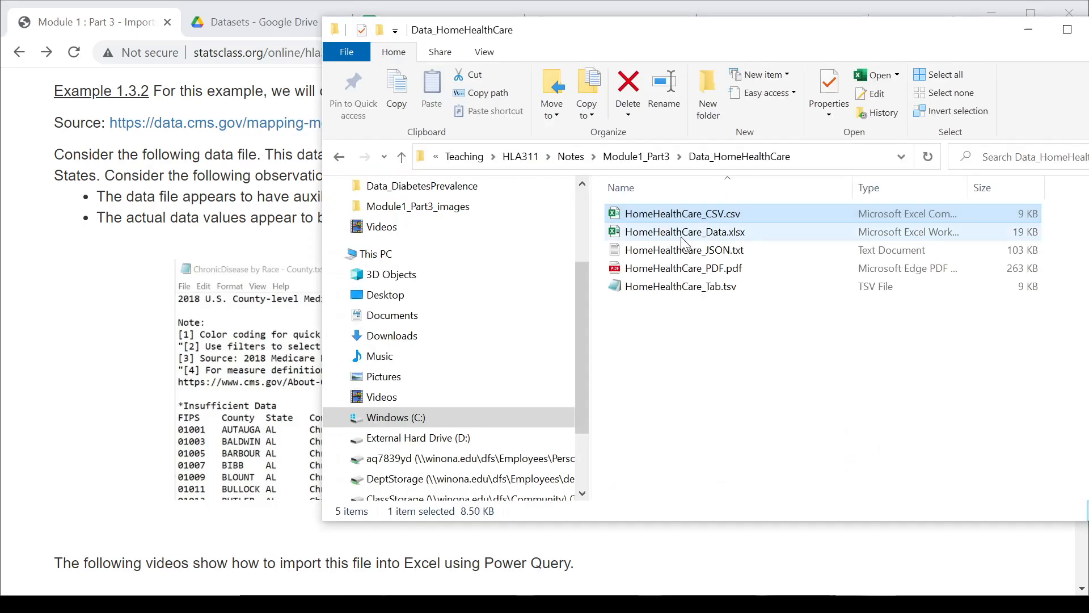
left_click(651, 162)
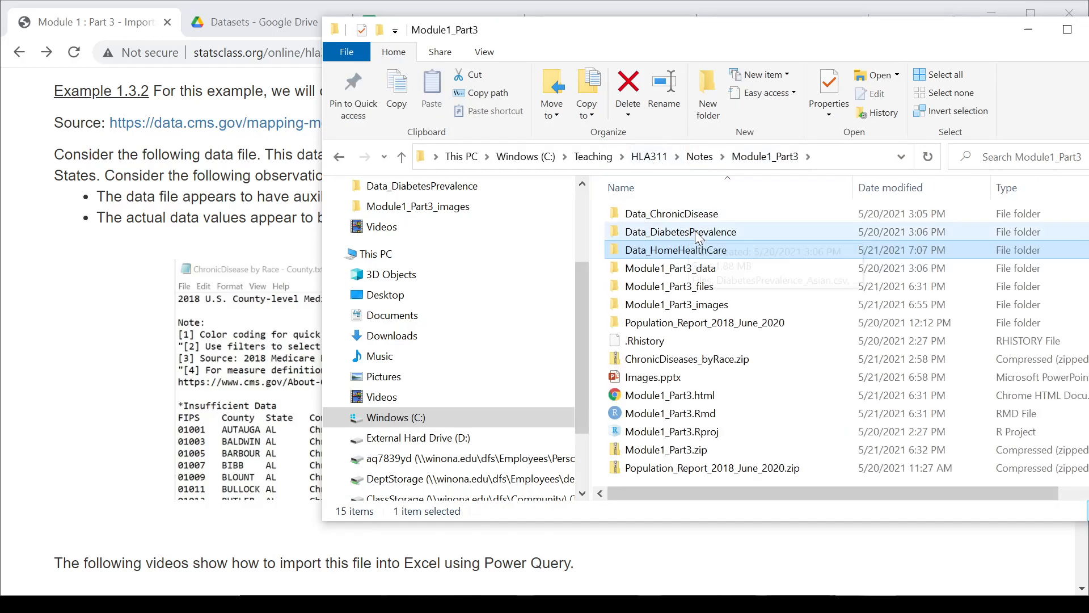
double_click(696, 215)
right_click(727, 212)
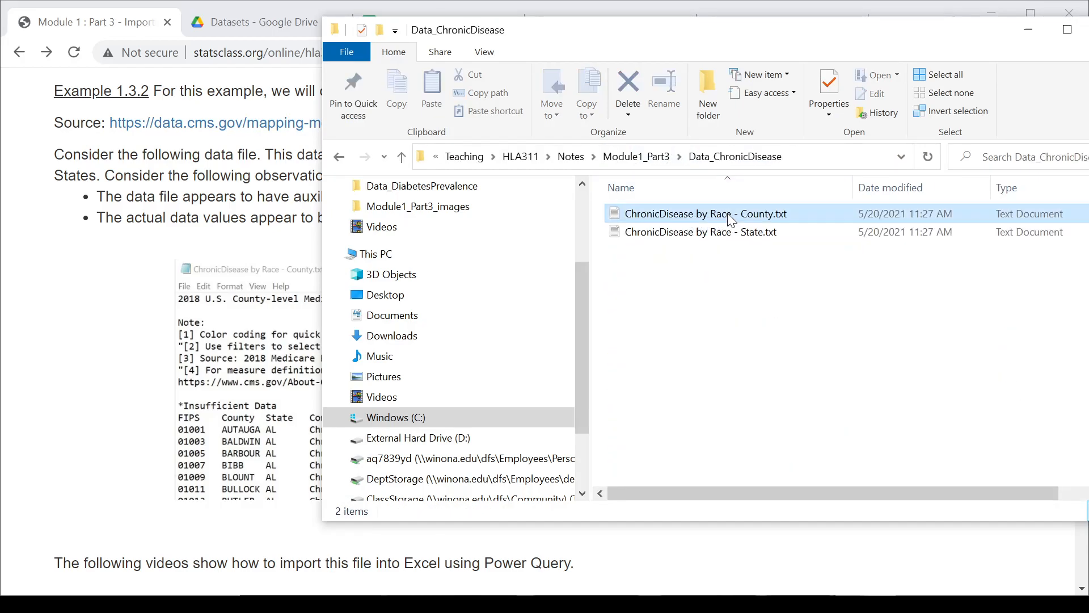
mouse_move(801, 339)
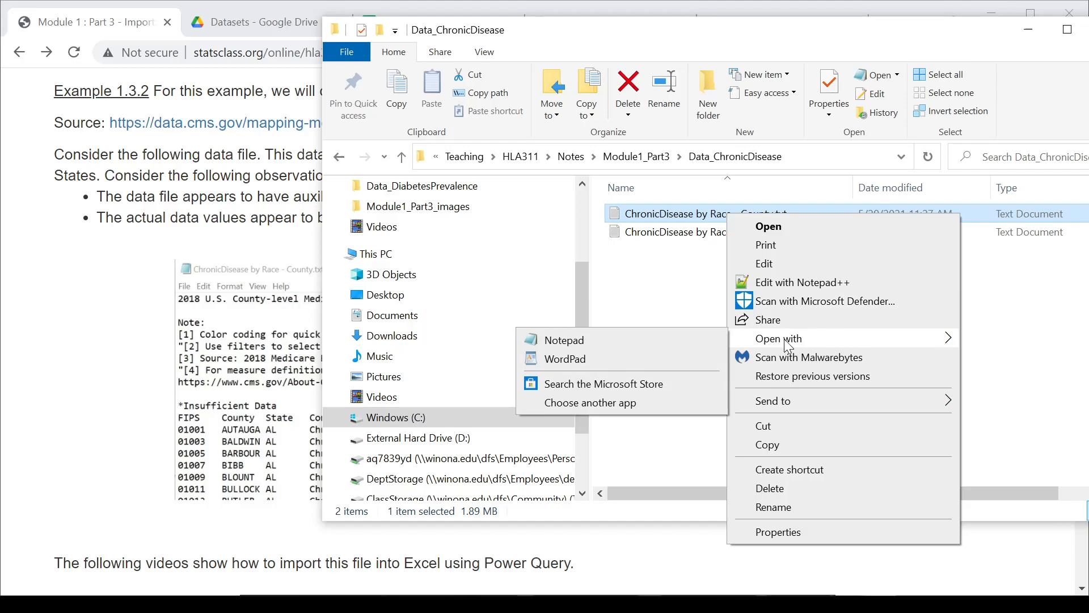
left_click(607, 342)
left_click_drag(1, 113, 877, 1)
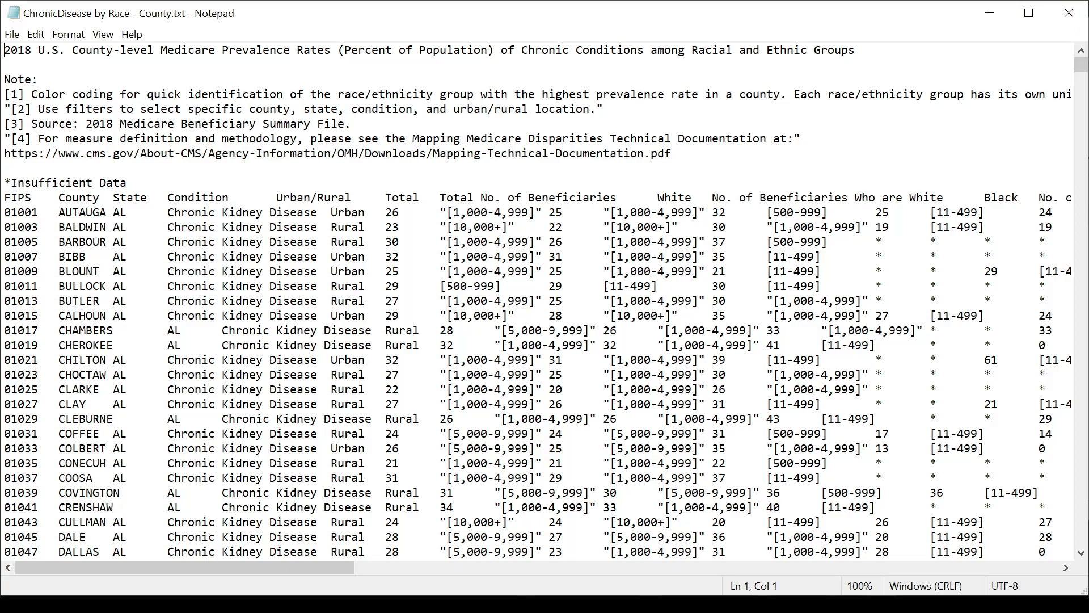
Highlight the auxiliary header lines down to "*Insufficient Data", then the column header row with the first data rows
left_click_drag(128, 183, 4, 50)
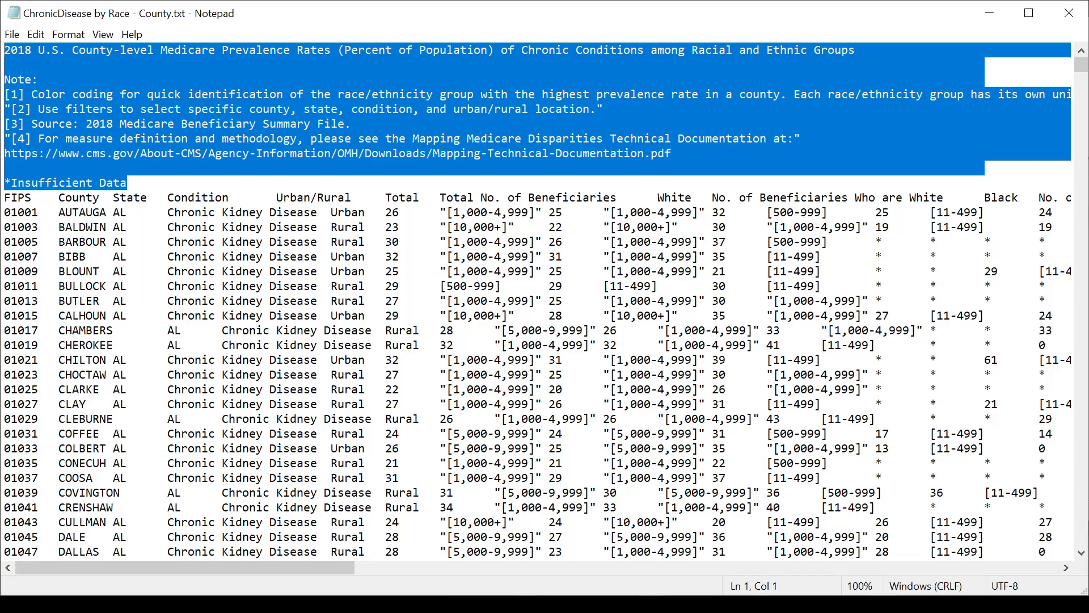
left_click(25, 213)
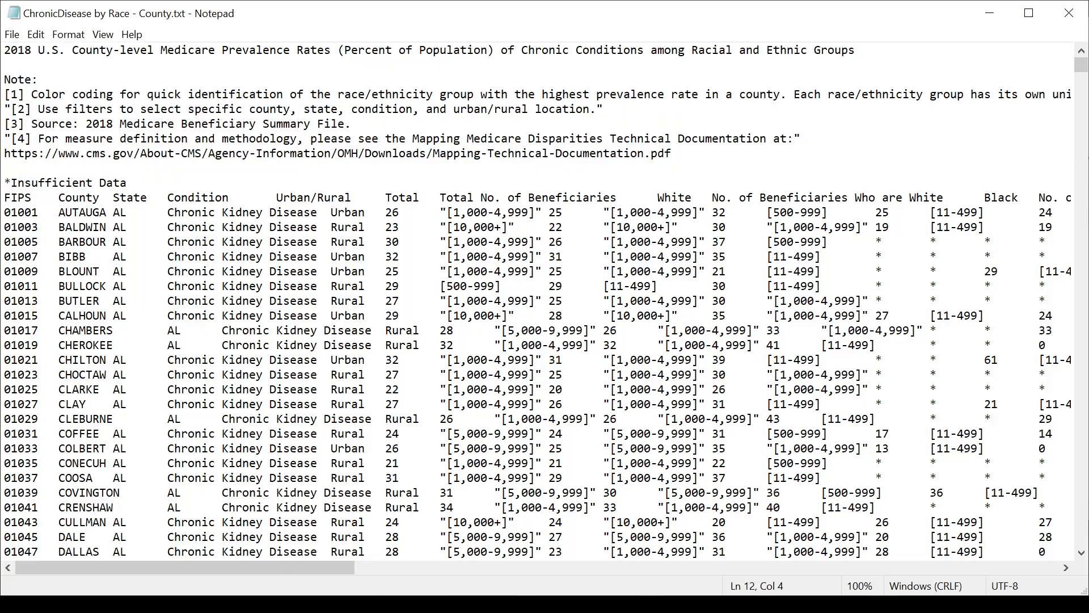
left_click_drag(4, 198, 9, 242)
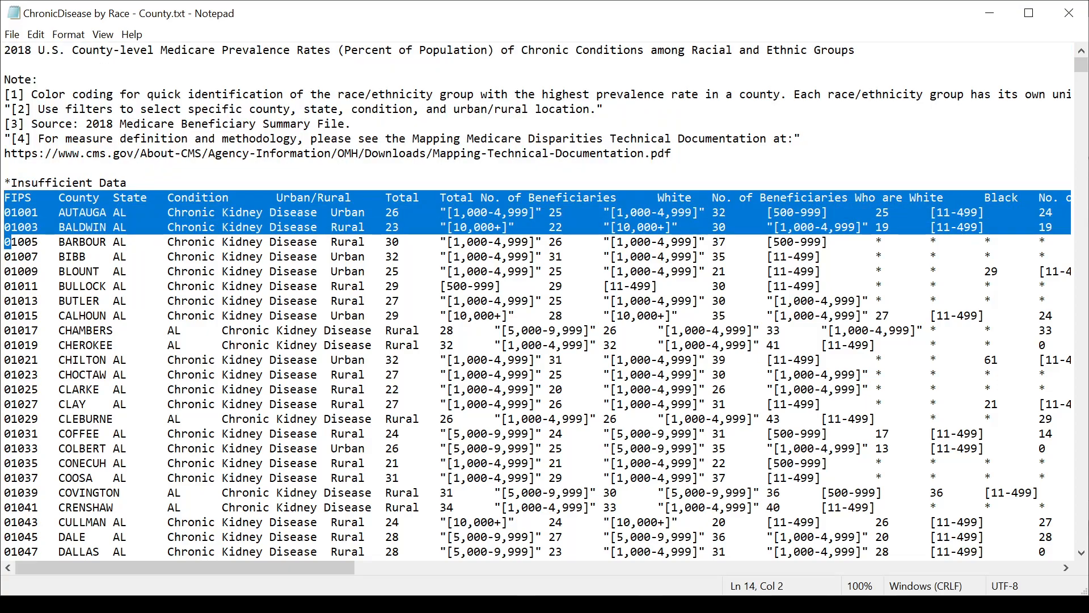
Highlight the tab separators after the State and Total values in the AUTAUGA row
left_click(127, 271)
key("shift+Right")
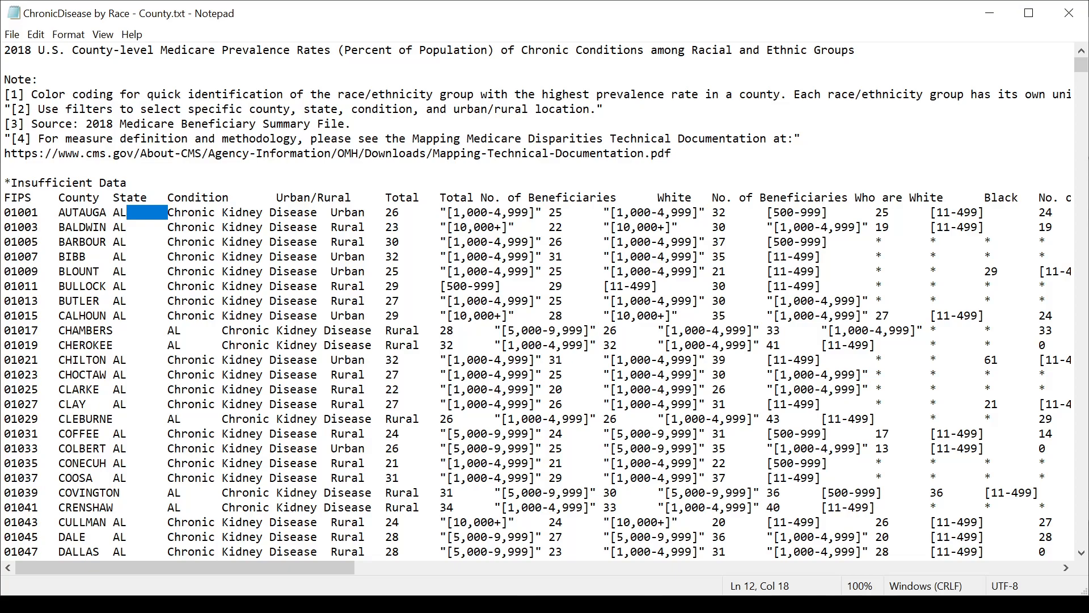
left_click(168, 183)
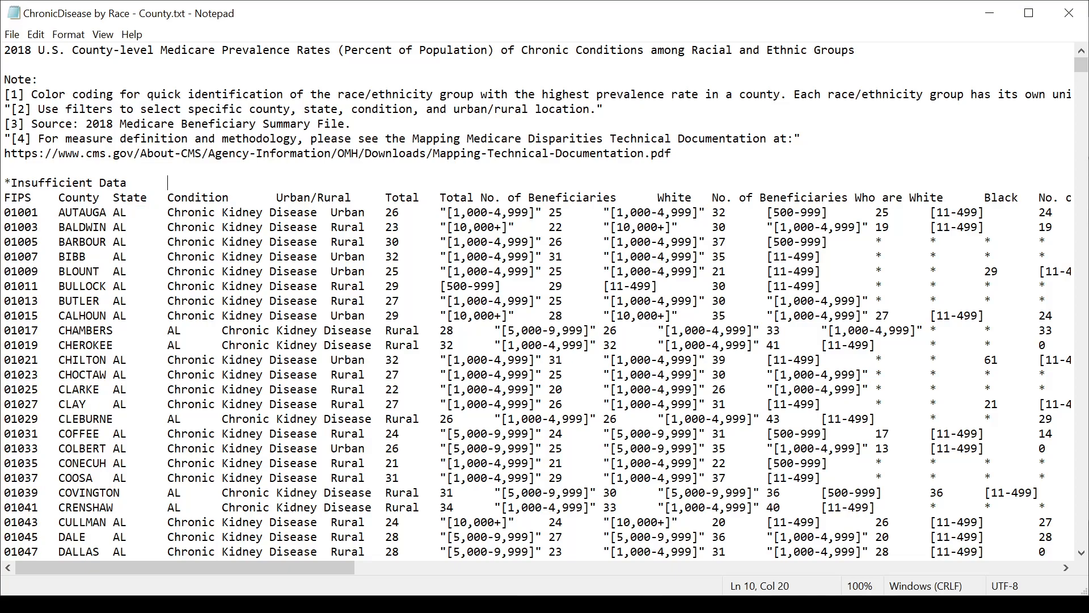
left_click_drag(400, 212, 438, 212)
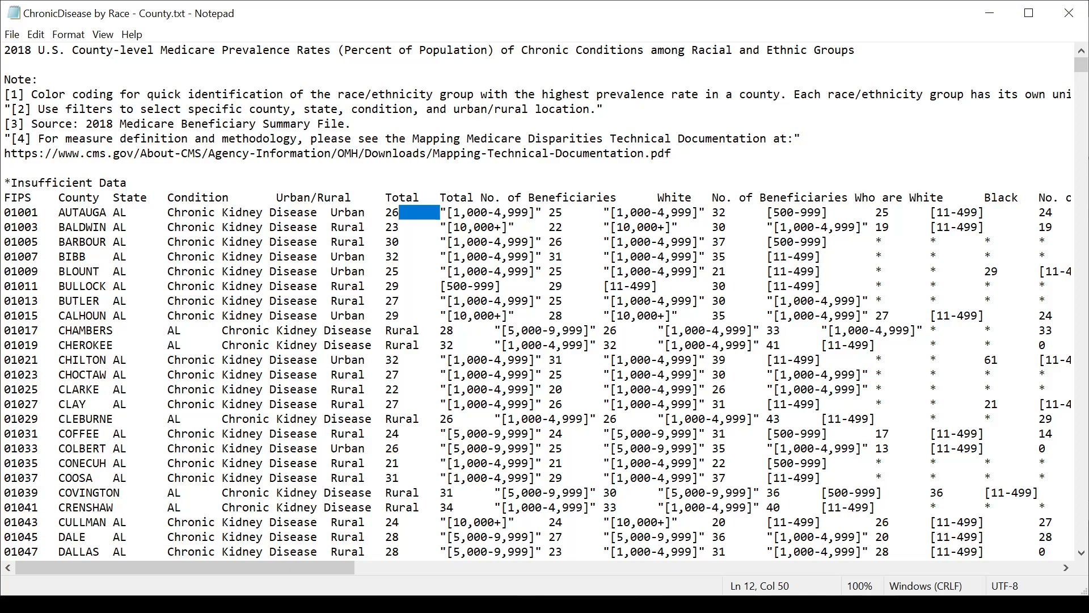
left_click(400, 212)
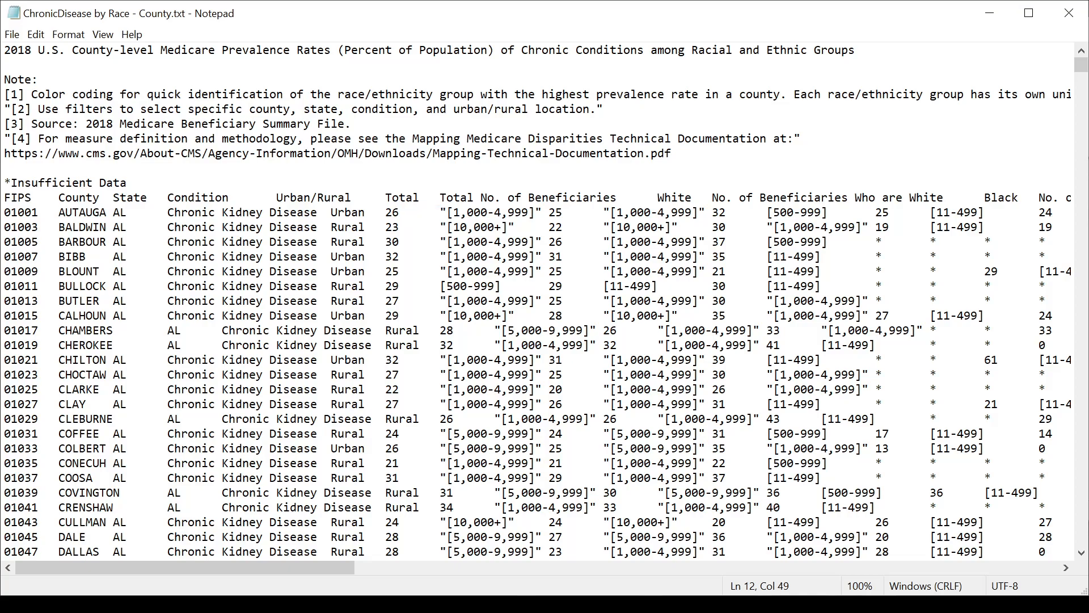
key("shift+Right")
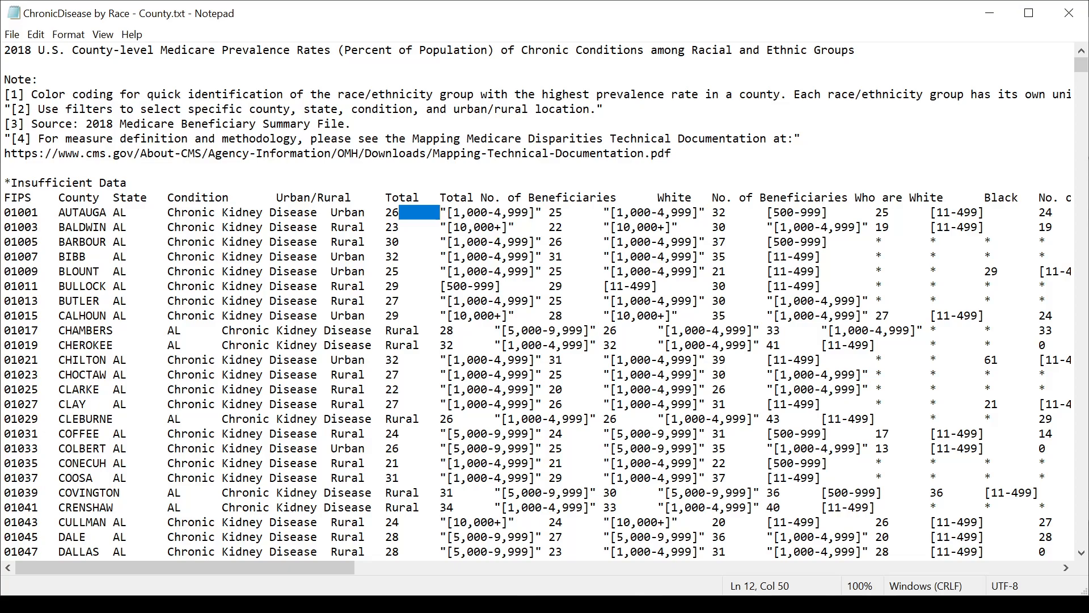
Highlight an asterisk value in the BARBOUR row and the "*Insufficient Data" note that explains it
left_click_drag(884, 242, 876, 243)
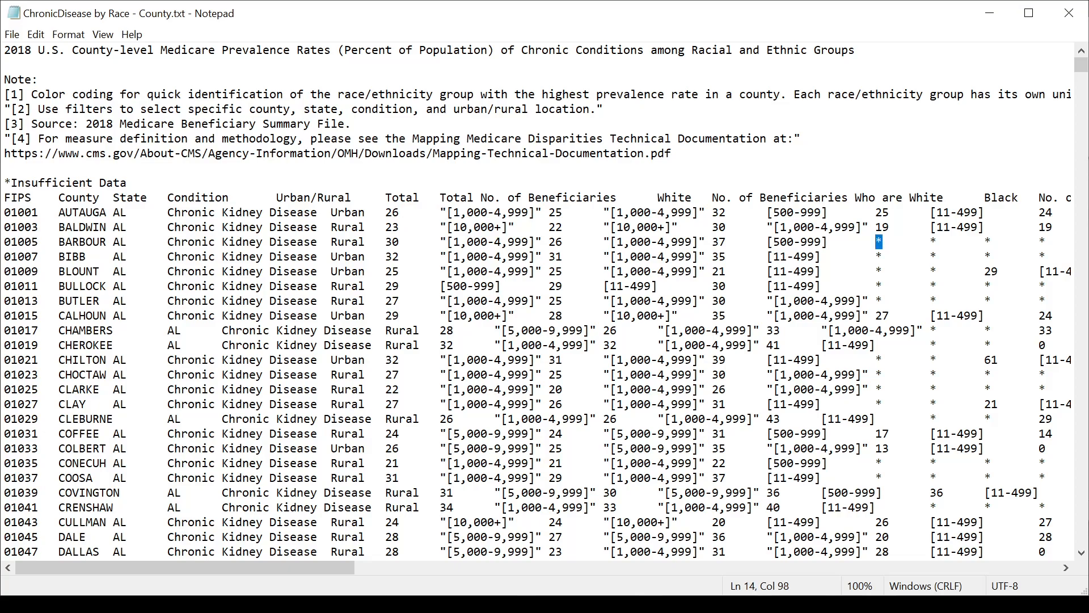
left_click_drag(128, 183, 4, 183)
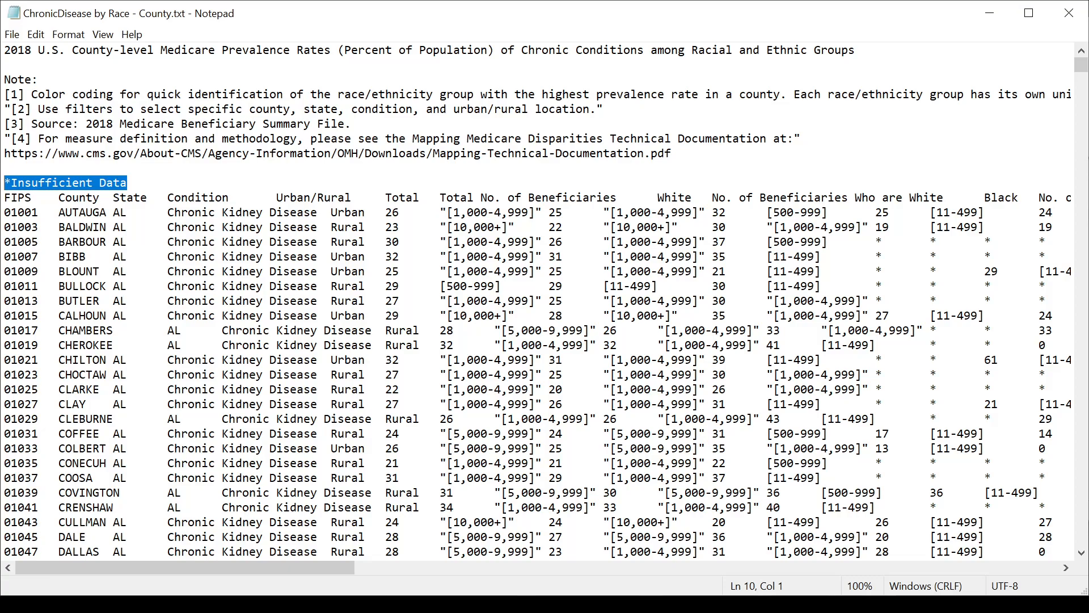
left_click(168, 168)
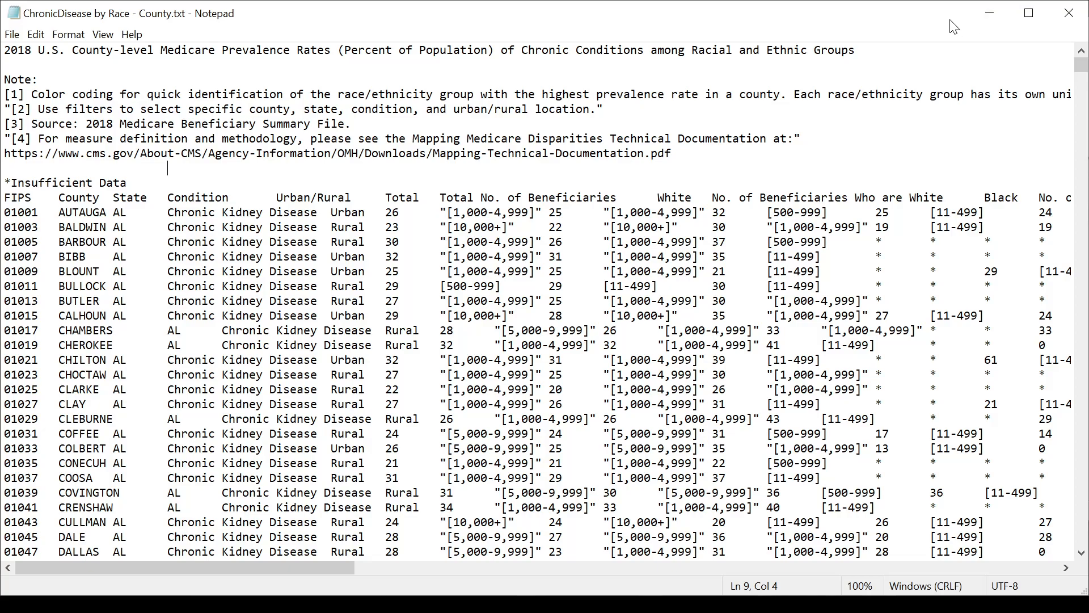
Put the text file away and go to the "Load Data with Power Query" video section below Example 1.3.2 in the notes
left_click(990, 13)
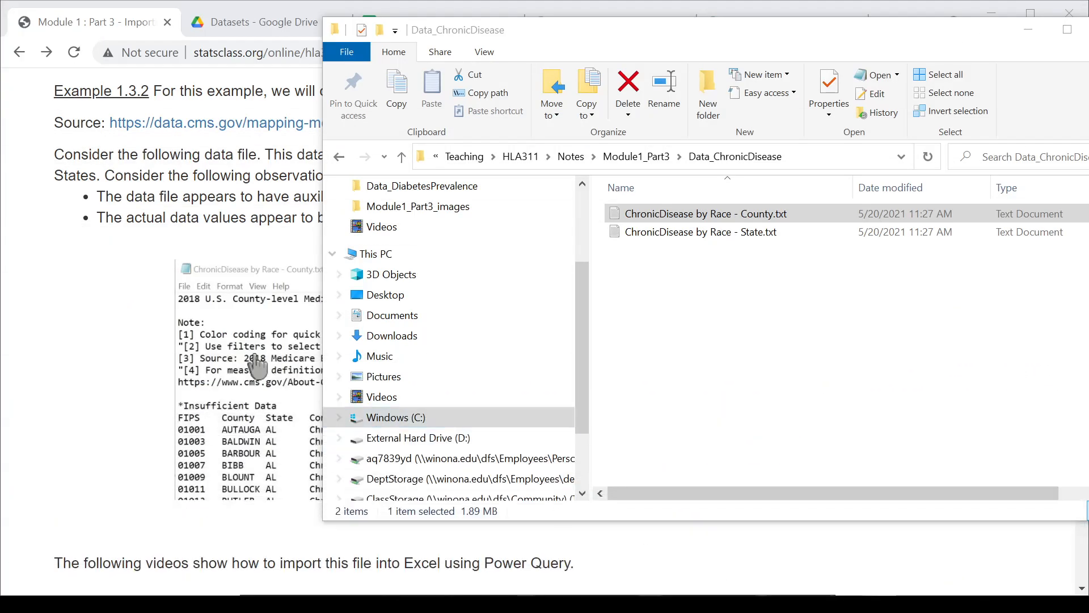
left_click(145, 340)
scroll(134, 399, "up", 1)
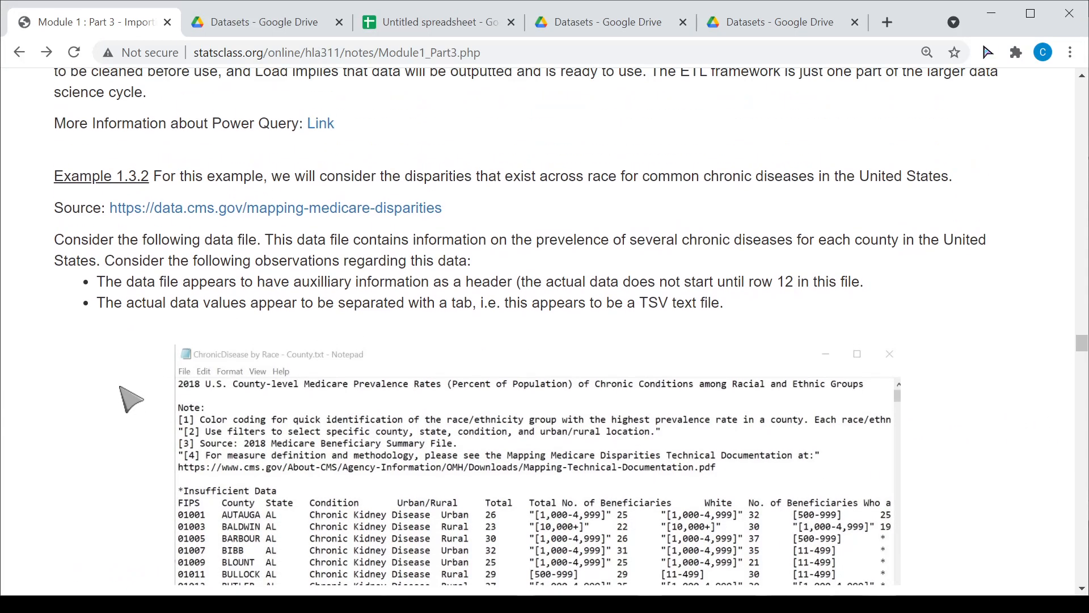
scroll(132, 402, "down", 5)
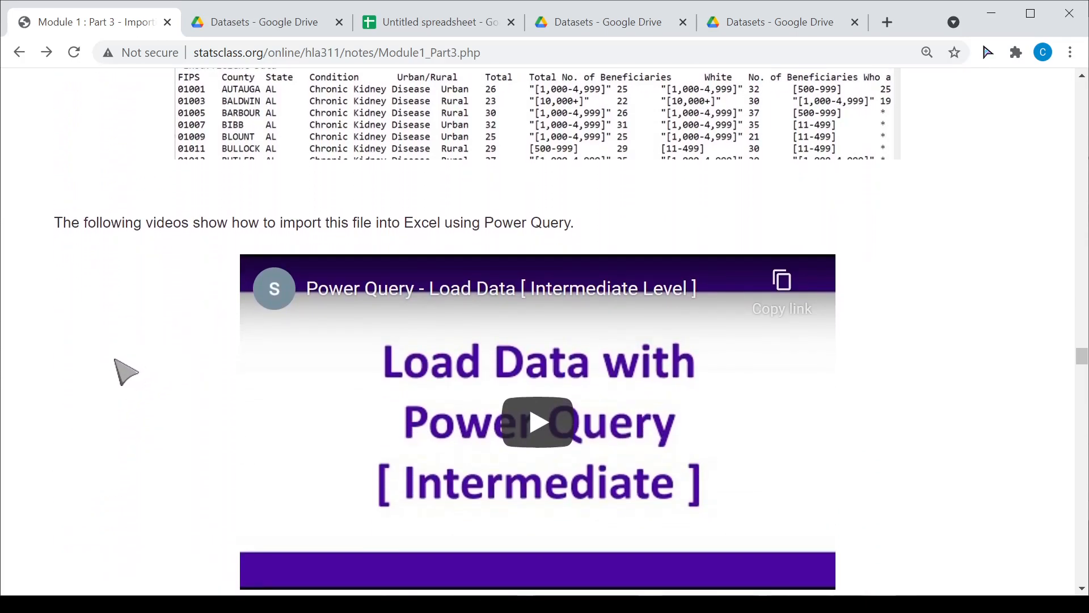
scroll(114, 371, "down", 1)
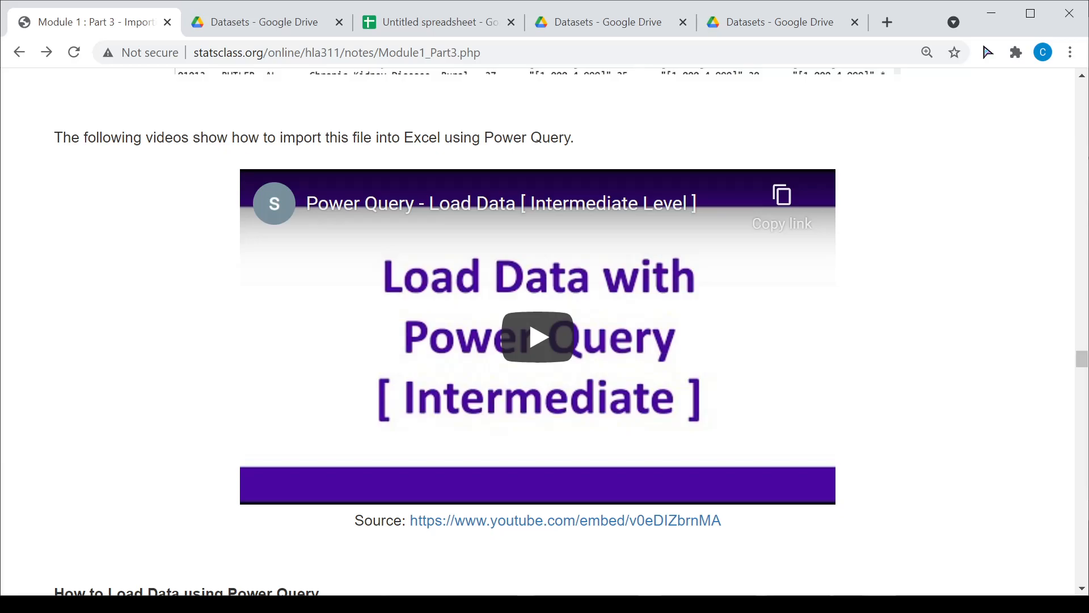
Switch to Excel and create a new blank workbook
key("alt+Tab")
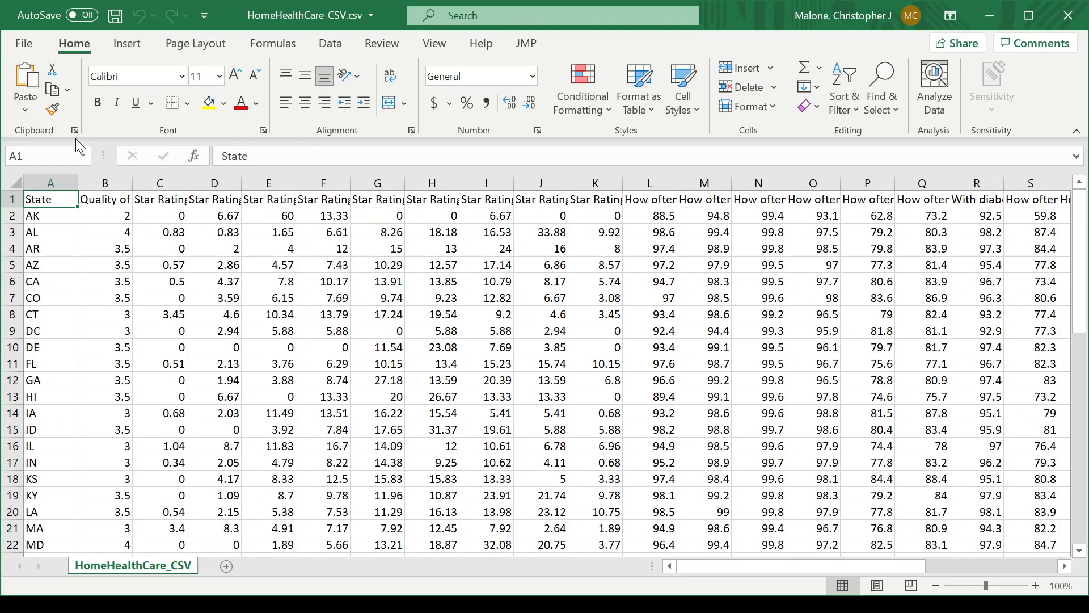
left_click(23, 43)
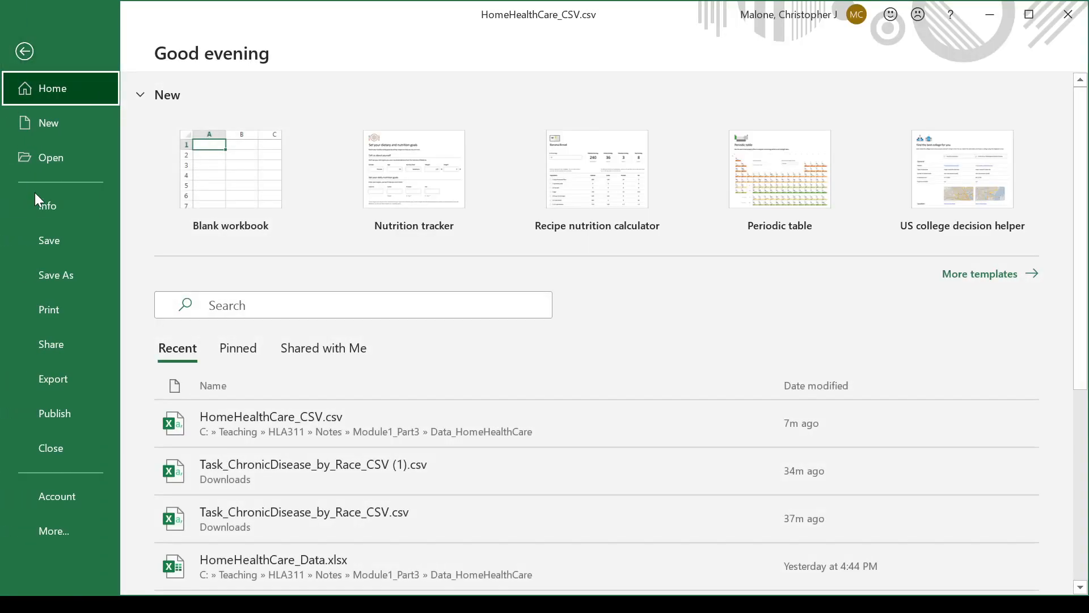
left_click(57, 159)
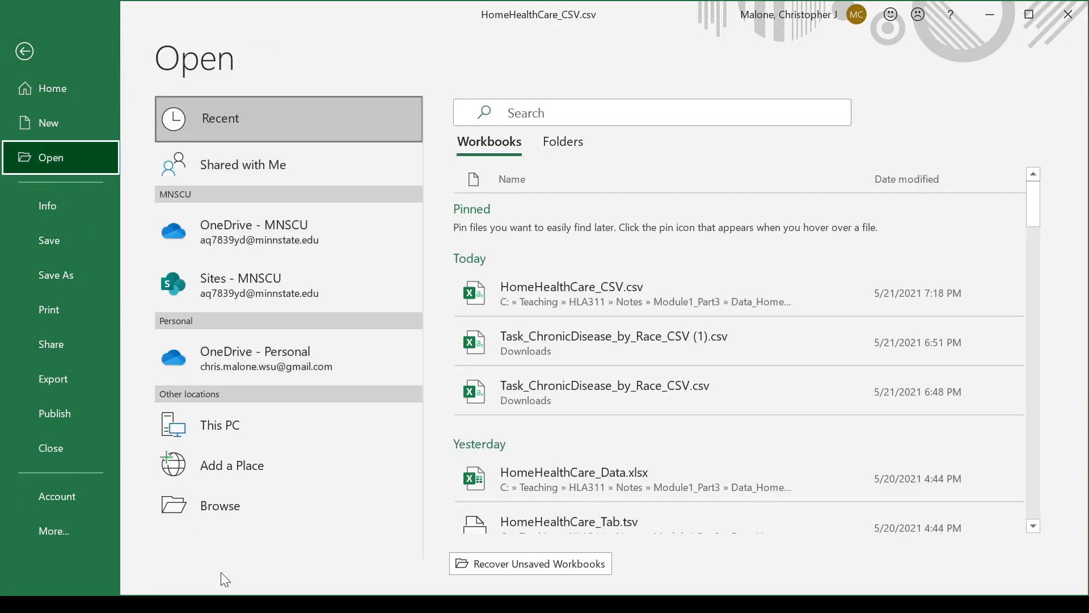
left_click(50, 125)
left_click(265, 177)
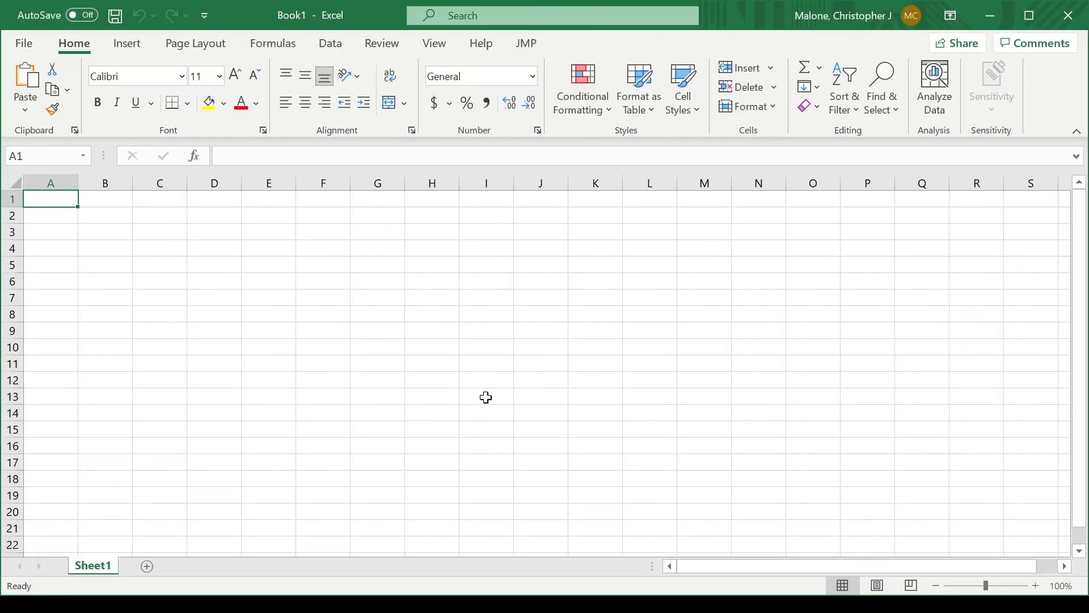
Start a Get Data import from a Text/CSV file in the blank workbook
left_click(342, 47)
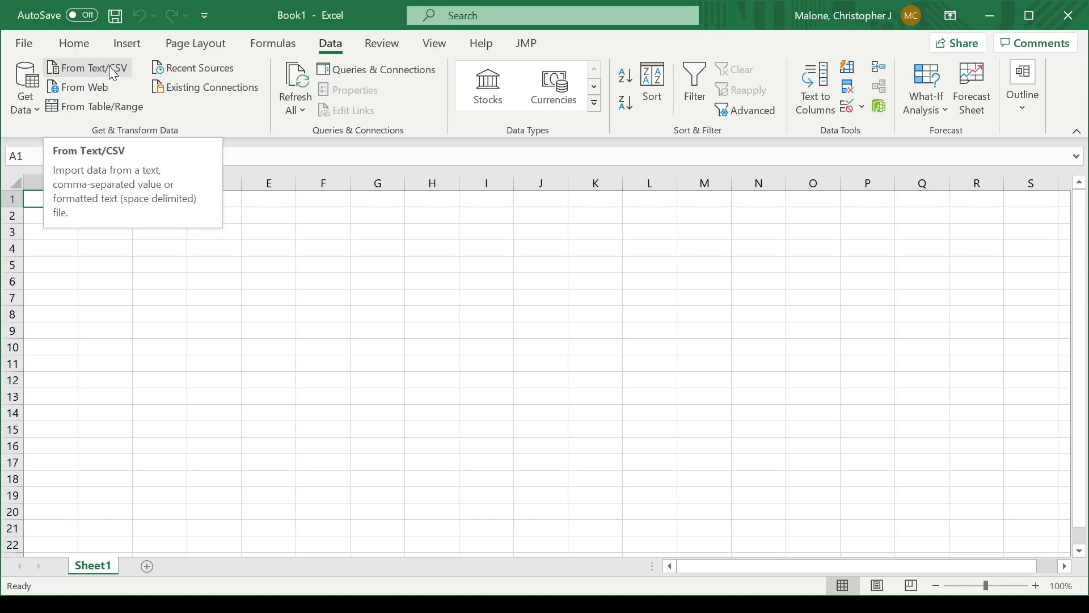
left_click(37, 108)
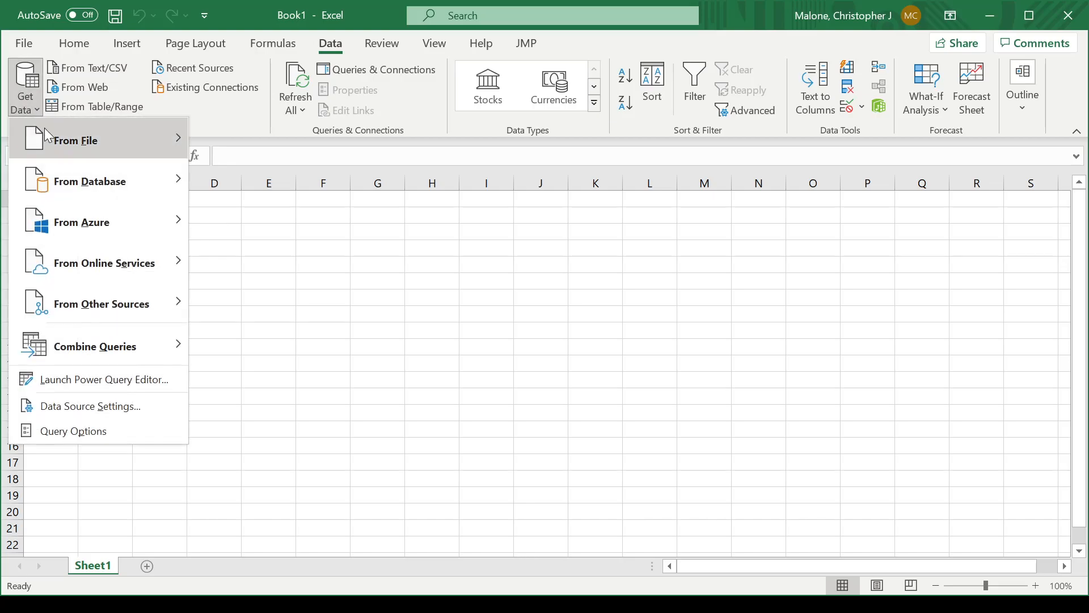
mouse_move(75, 147)
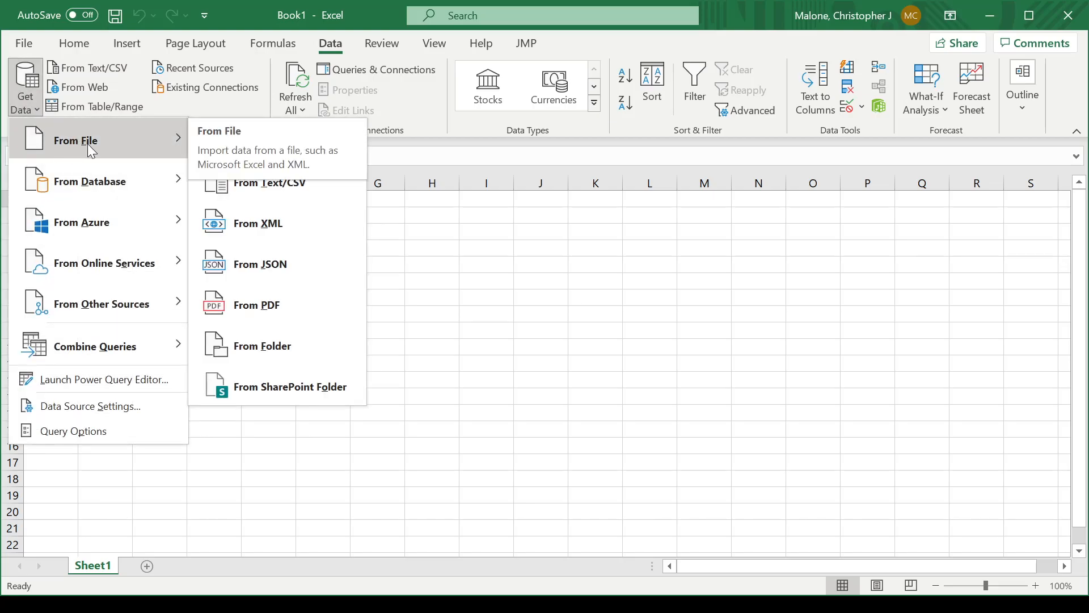
left_click(278, 185)
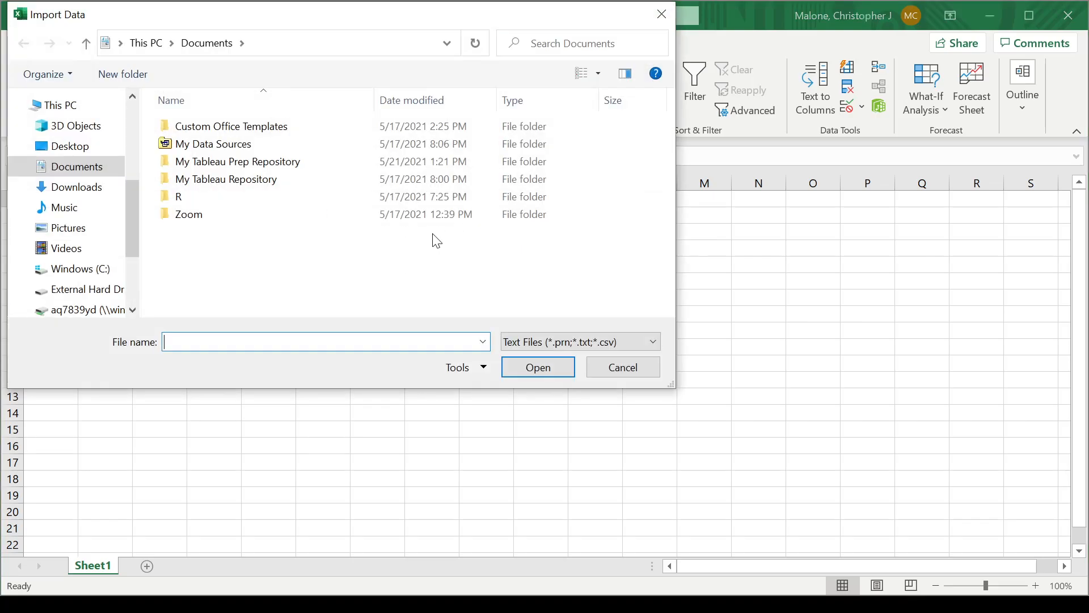
Browse to the Teaching > HLA311 > Notes > Module1_Part3 > Data_ChronicDisease folder on drive C for the import
left_click_drag(312, 25, 580, 70)
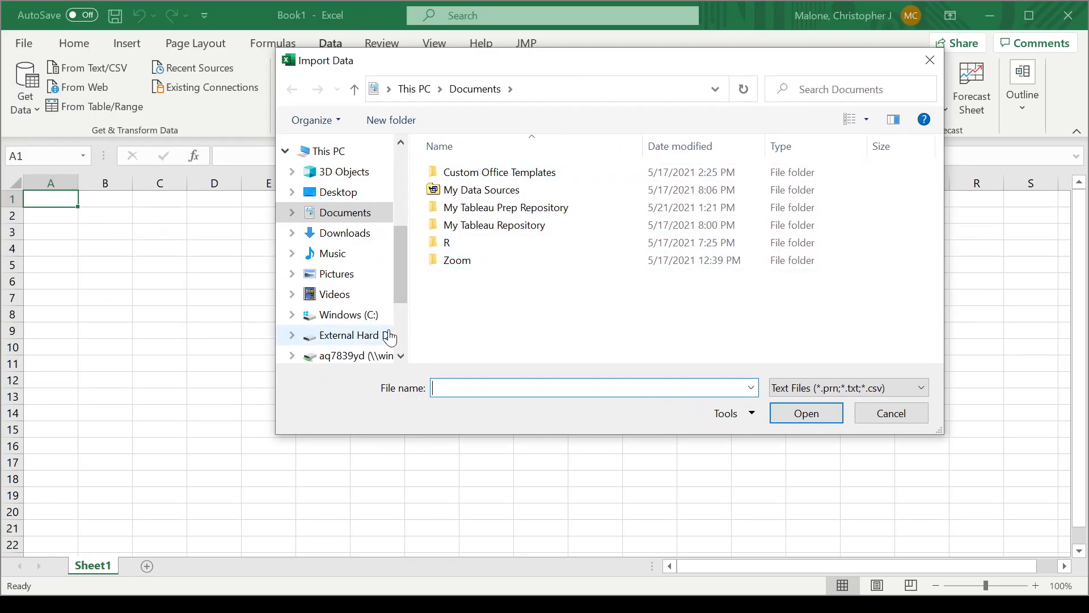
left_click(365, 316)
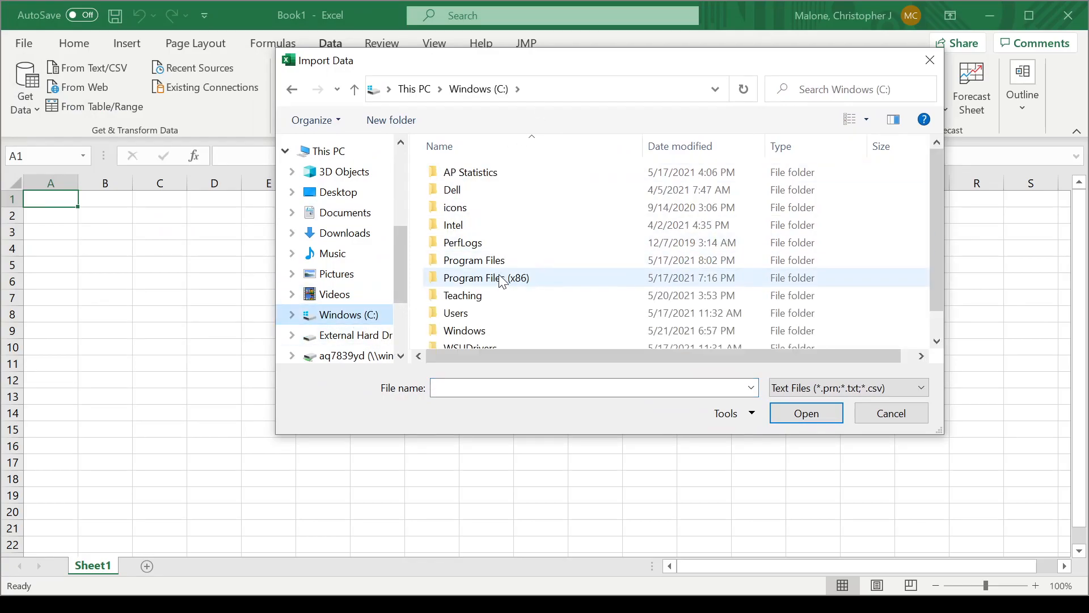
double_click(470, 296)
left_click(469, 178)
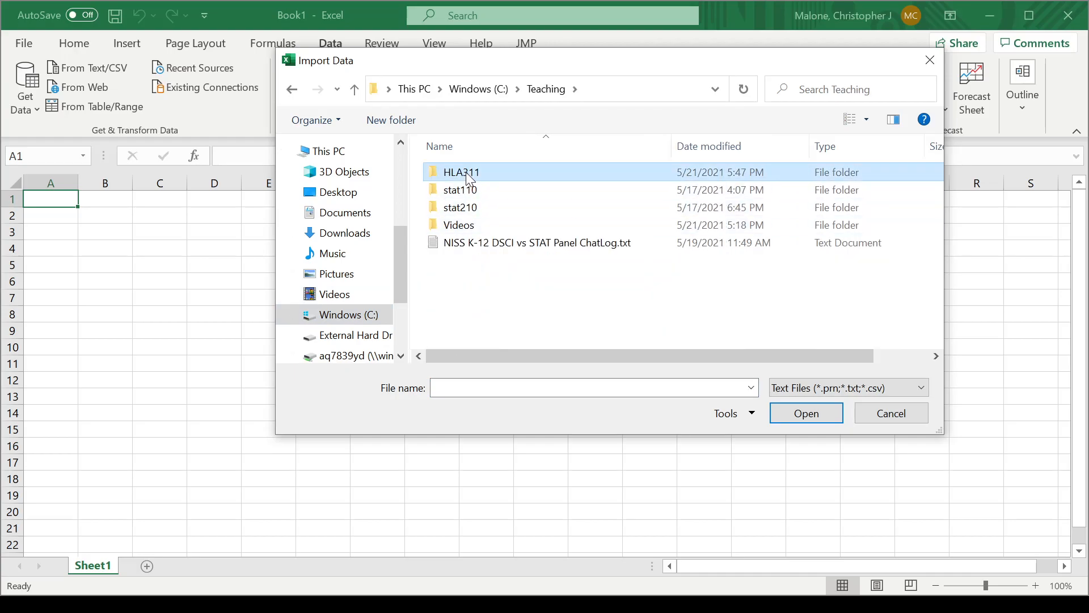
double_click(470, 178)
double_click(465, 202)
double_click(475, 224)
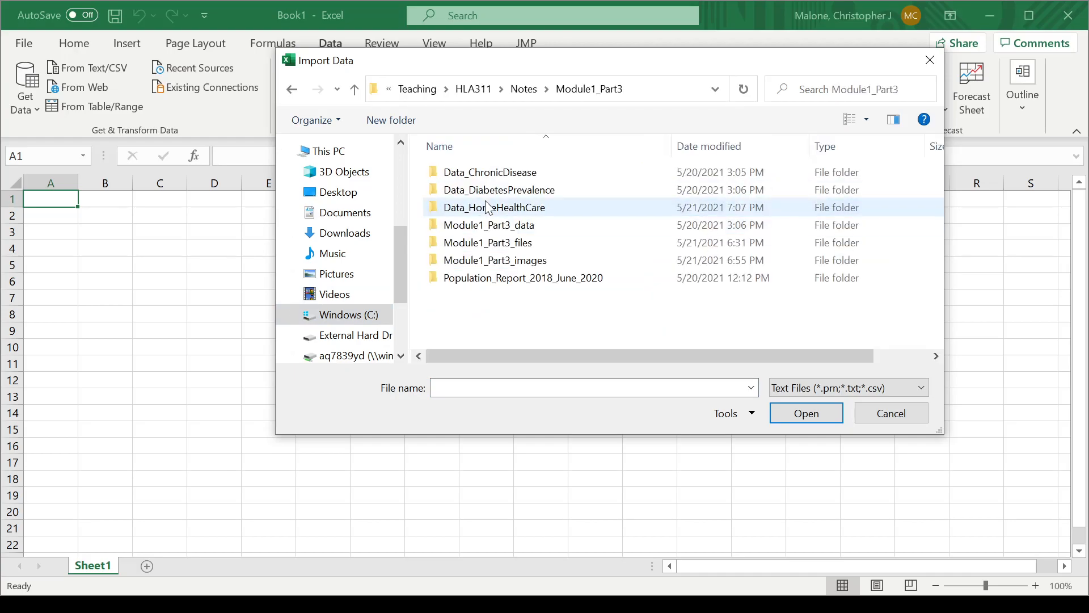
left_click(508, 175)
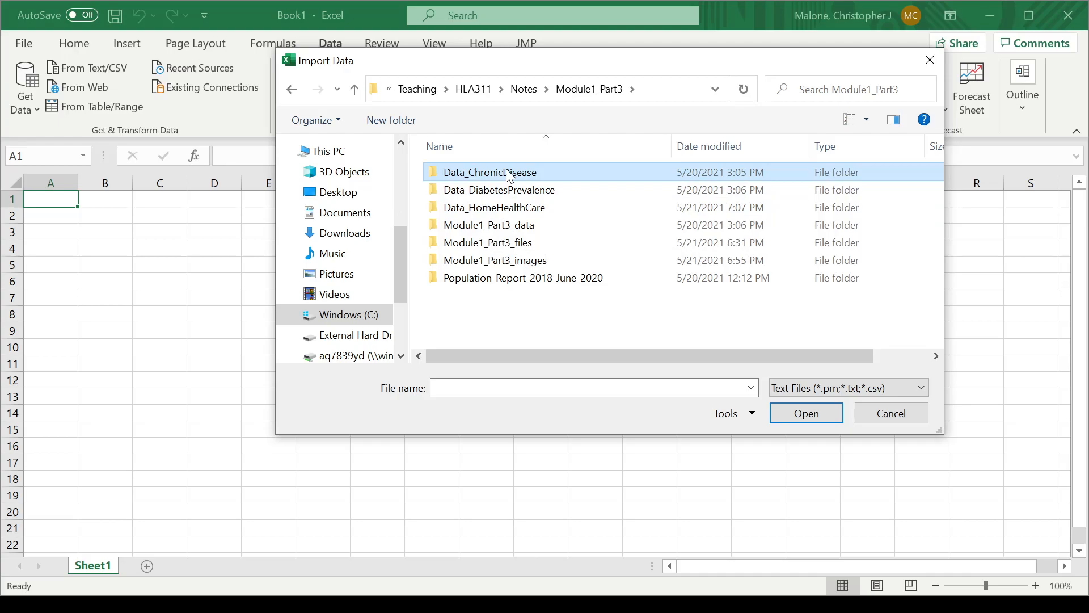
double_click(509, 175)
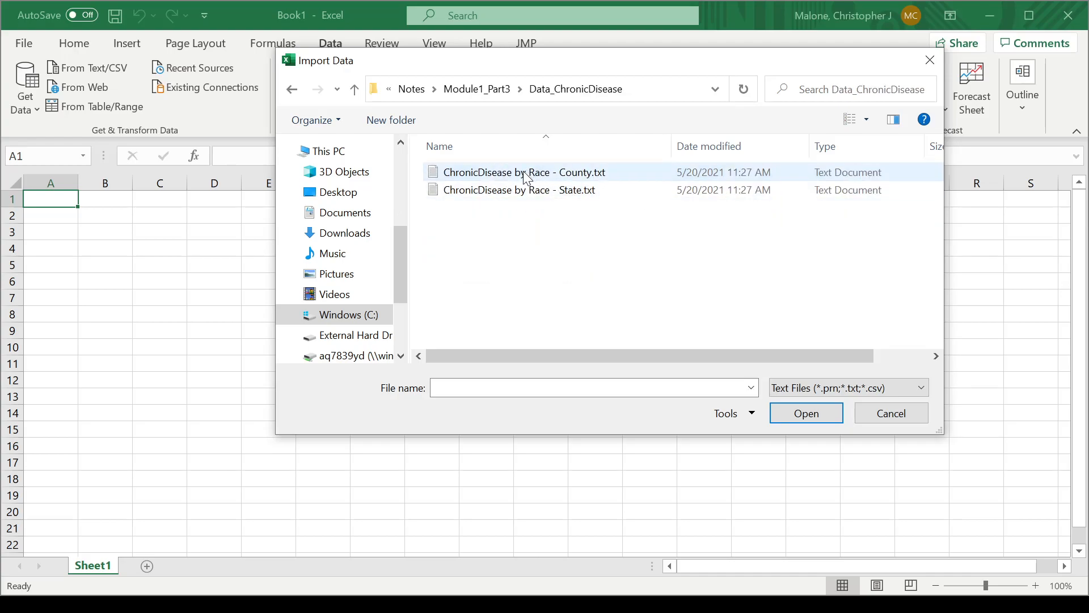
Import ChronicDisease by Race - County.txt with the Tab delimiter and open it for transformation in an enlarged Power Query Editor
left_click(528, 176)
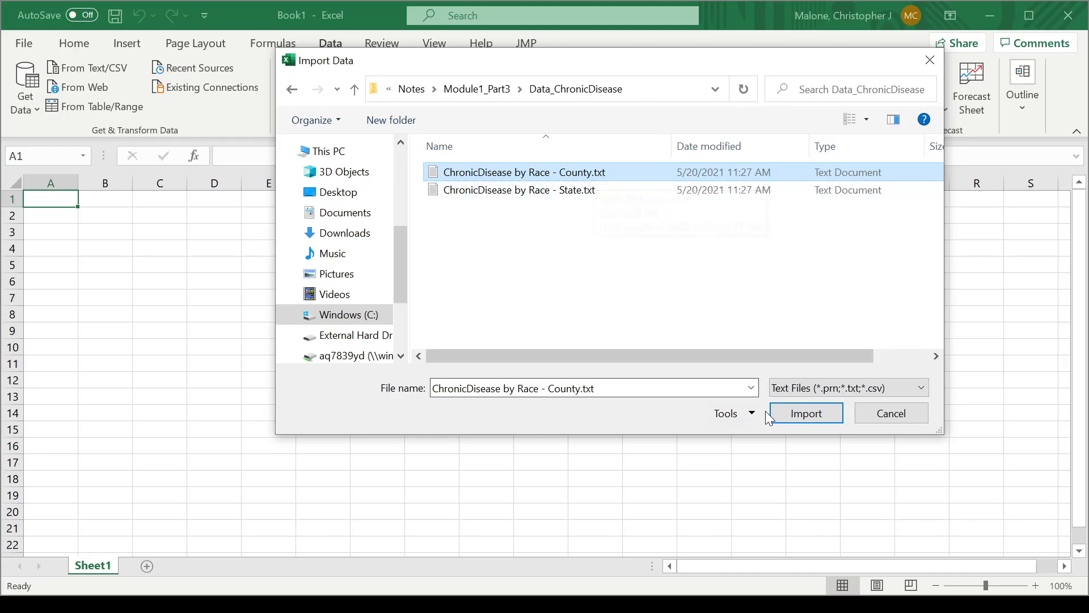
left_click(798, 414)
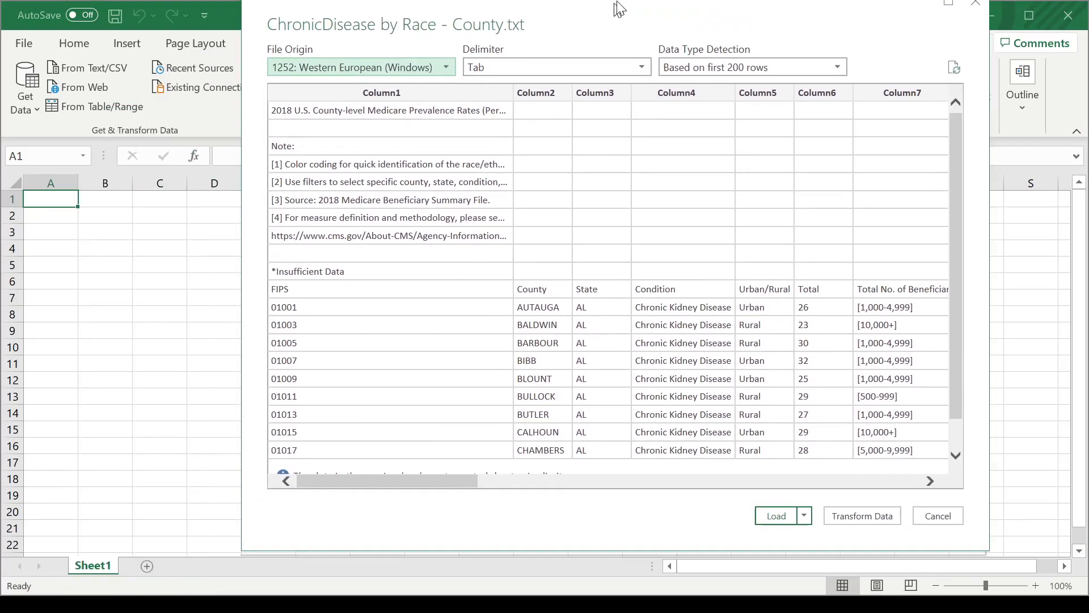
left_click_drag(618, 8, 605, 35)
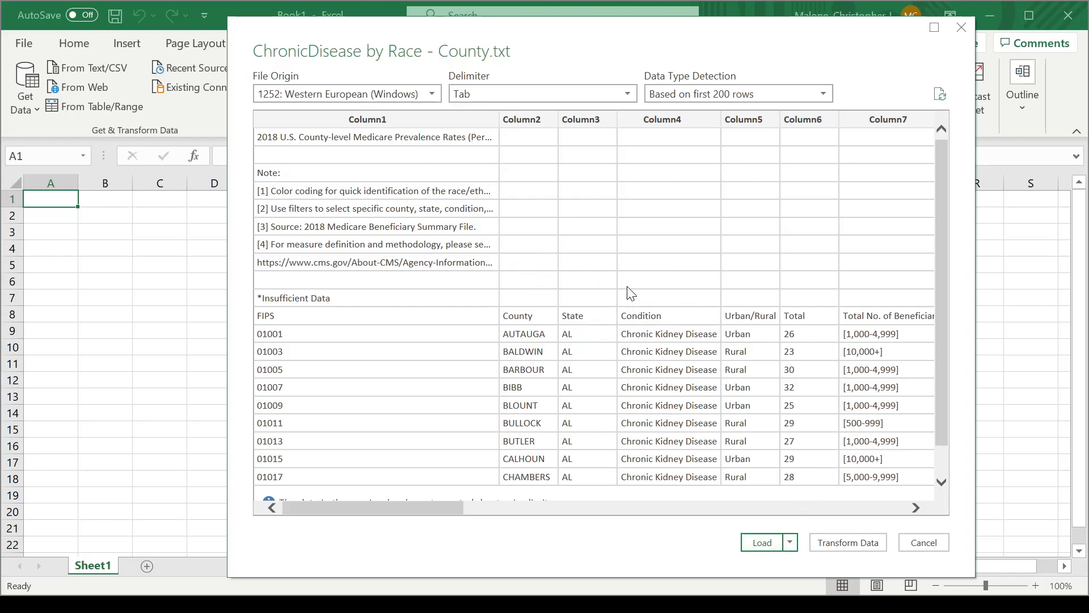
left_click(856, 543)
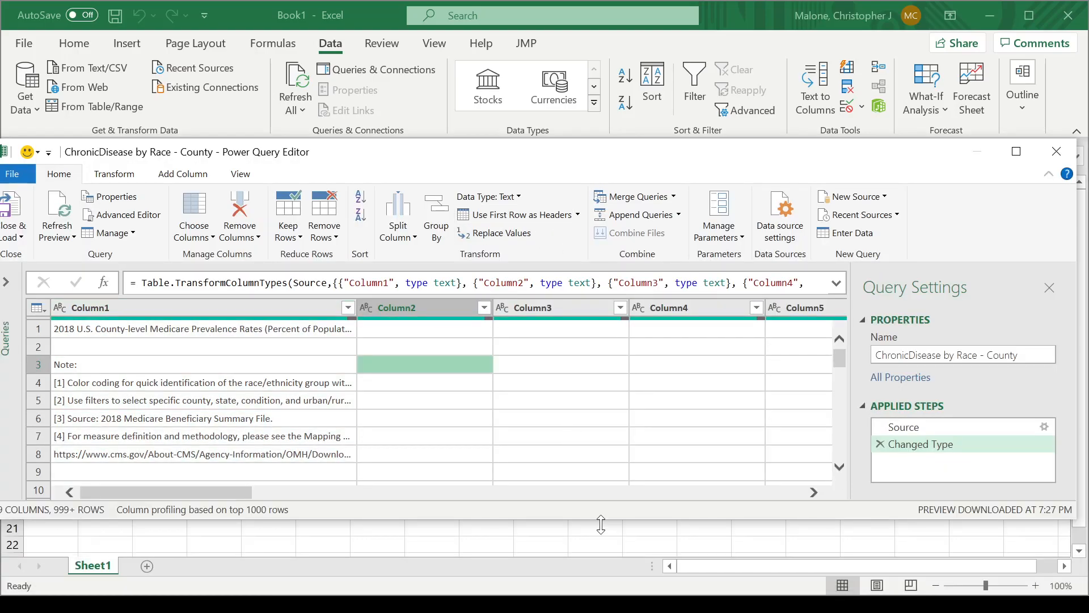
double_click(592, 161)
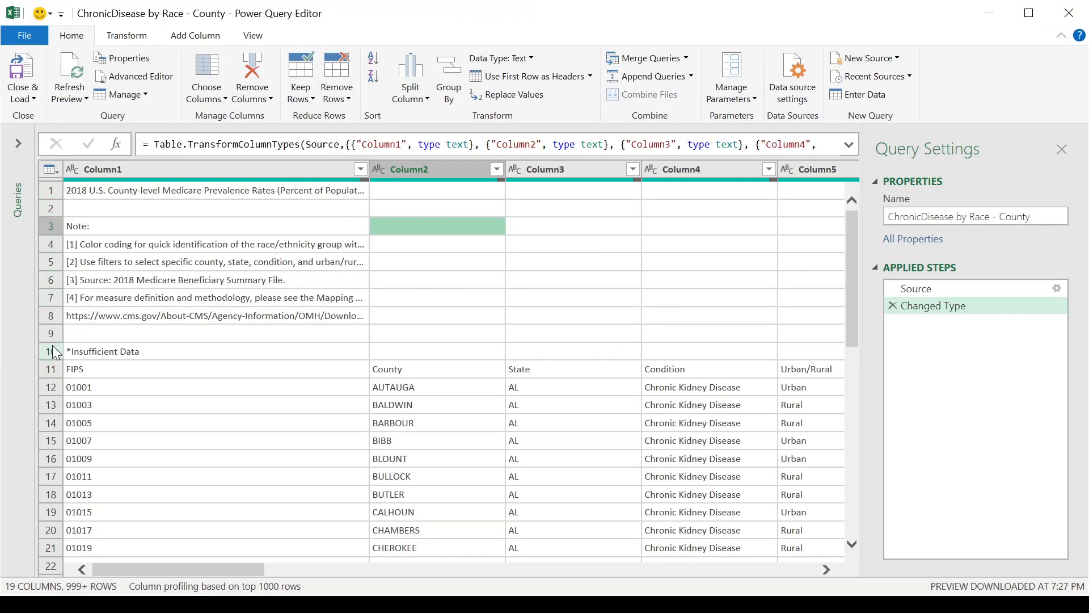
Remove the top 10 rows of the query, which hold the title and notes above the column names
left_click(350, 100)
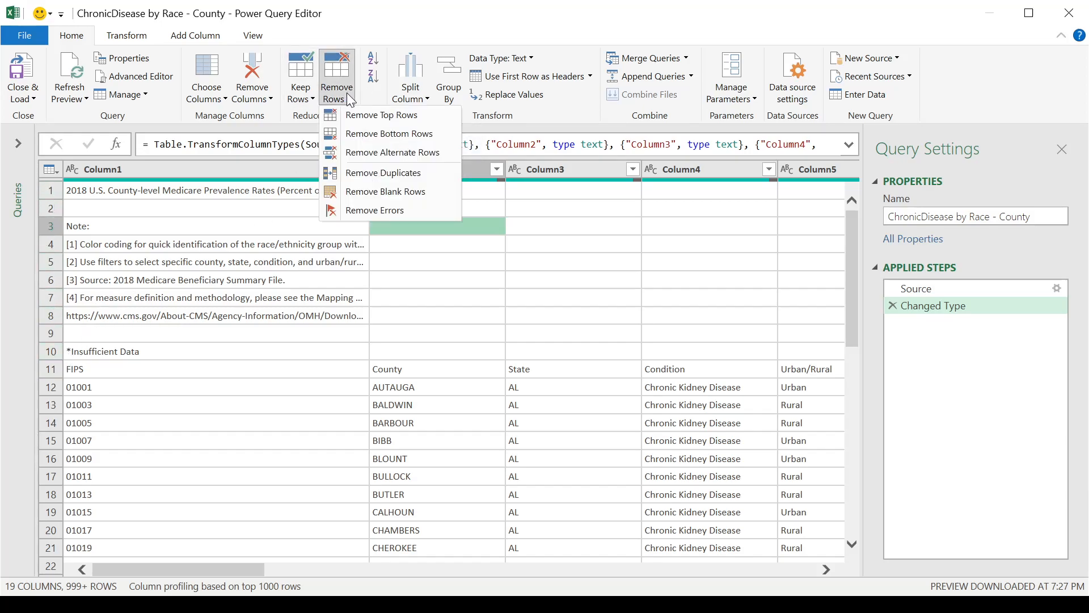
left_click(422, 117)
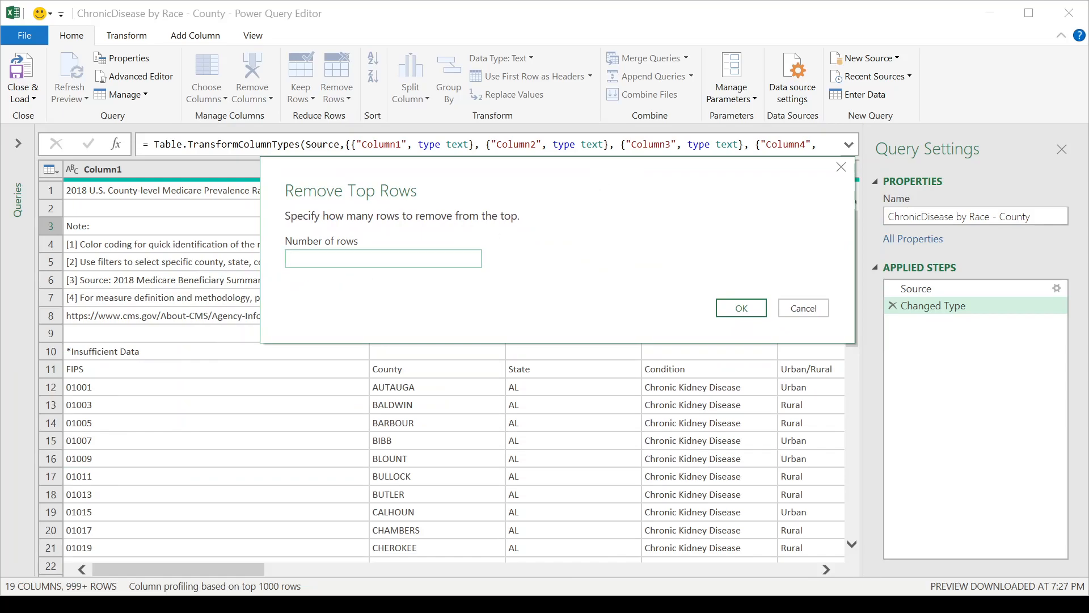
left_click(741, 308)
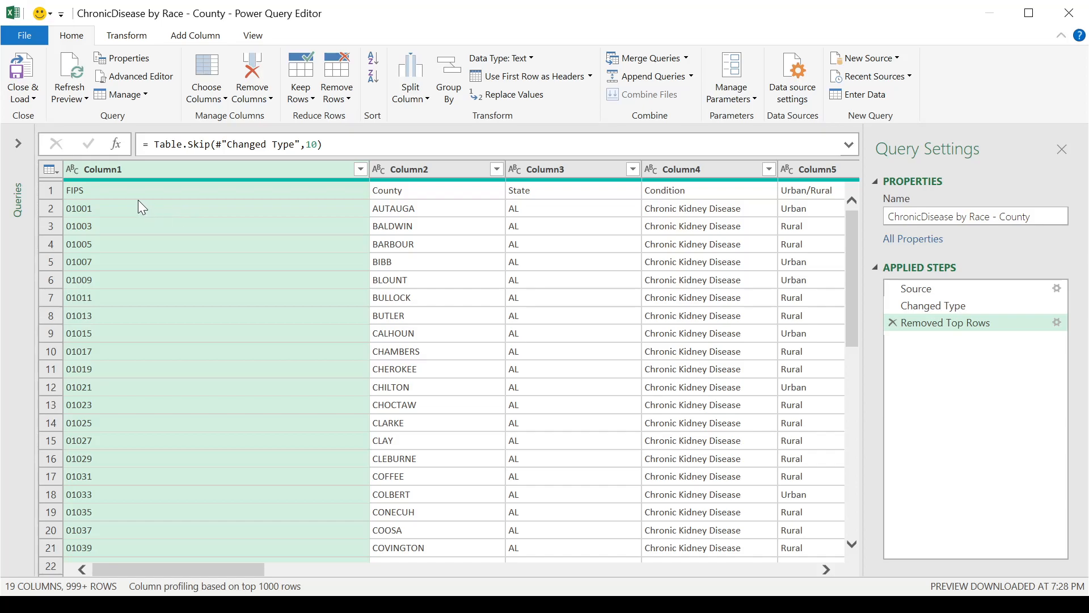
Narrow Column1 and promote the first row, containing FIPS, County and State, to column headers
left_click(427, 168)
left_click(565, 169)
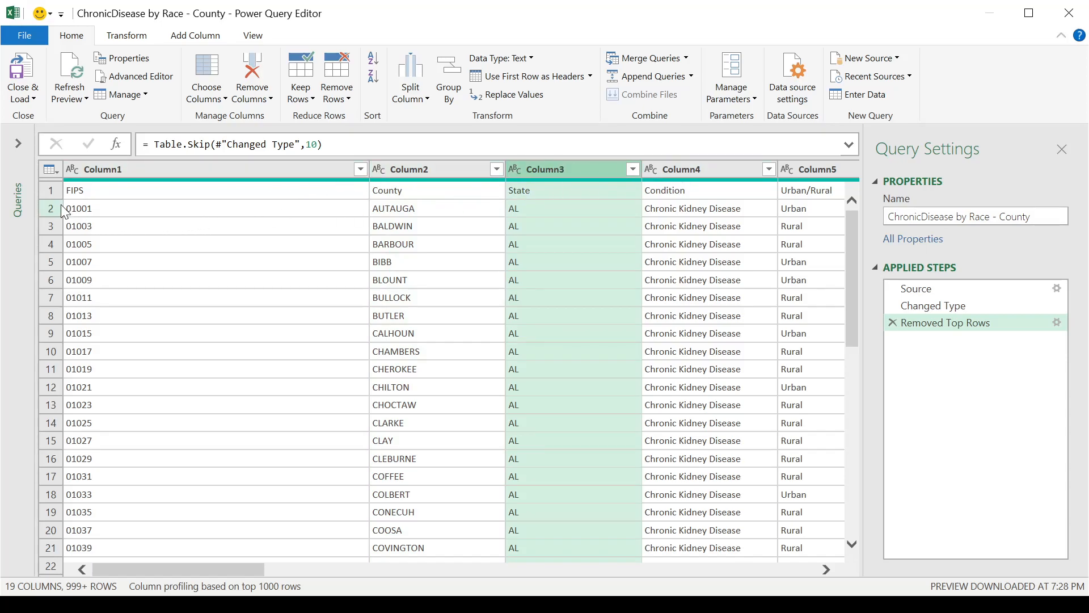
left_click(51, 191)
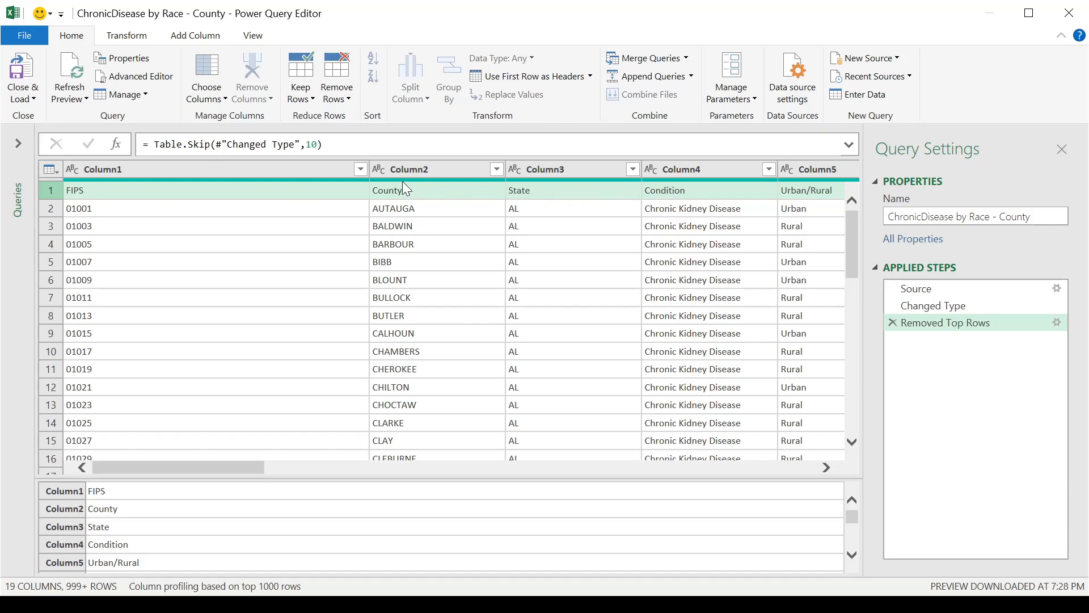
left_click_drag(368, 169, 199, 195)
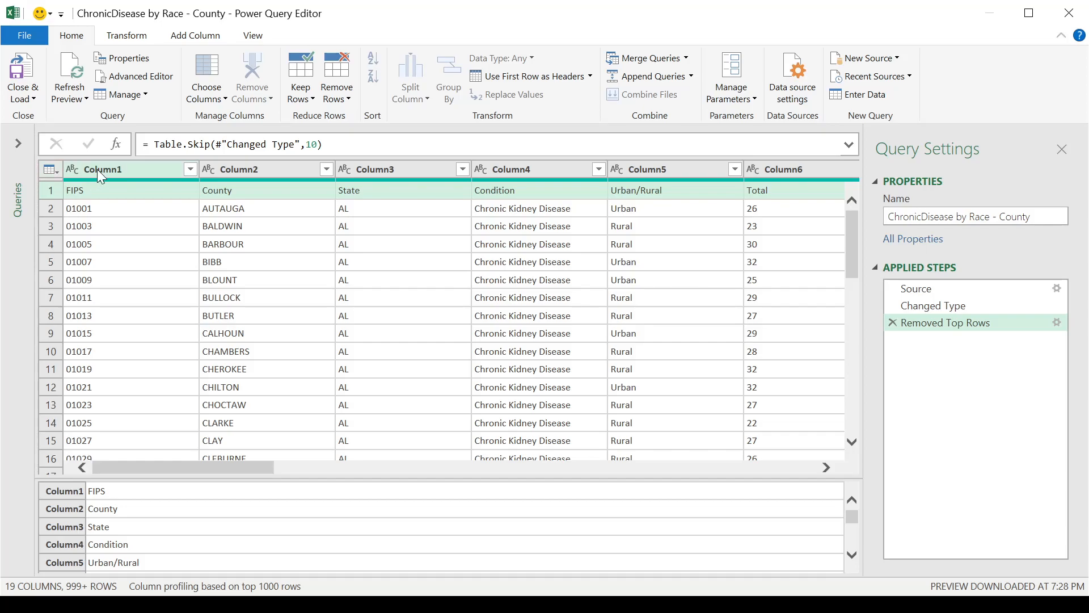
left_click(51, 170)
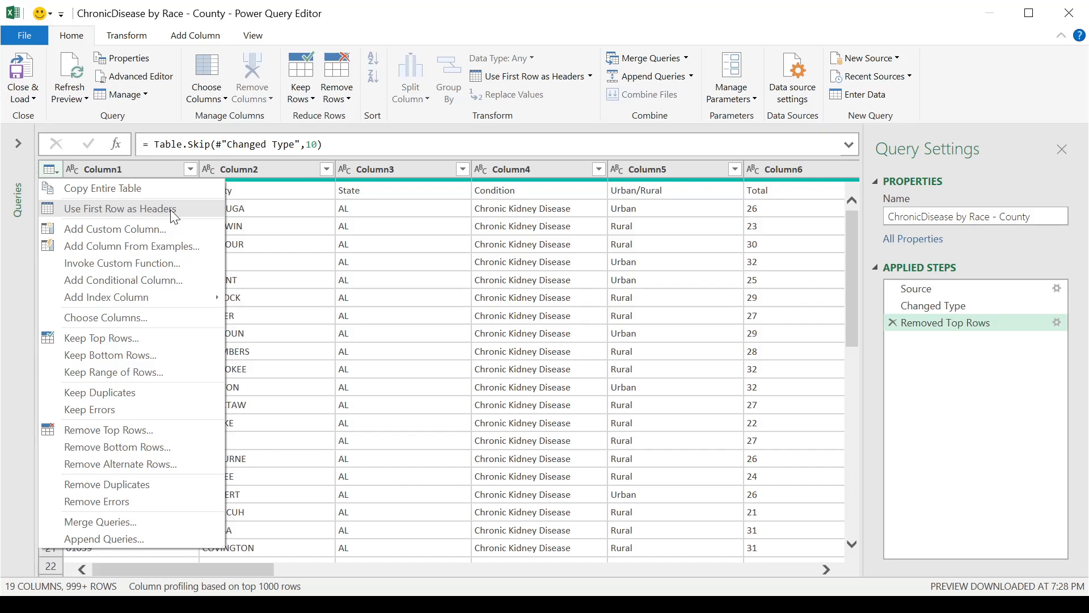
left_click(119, 209)
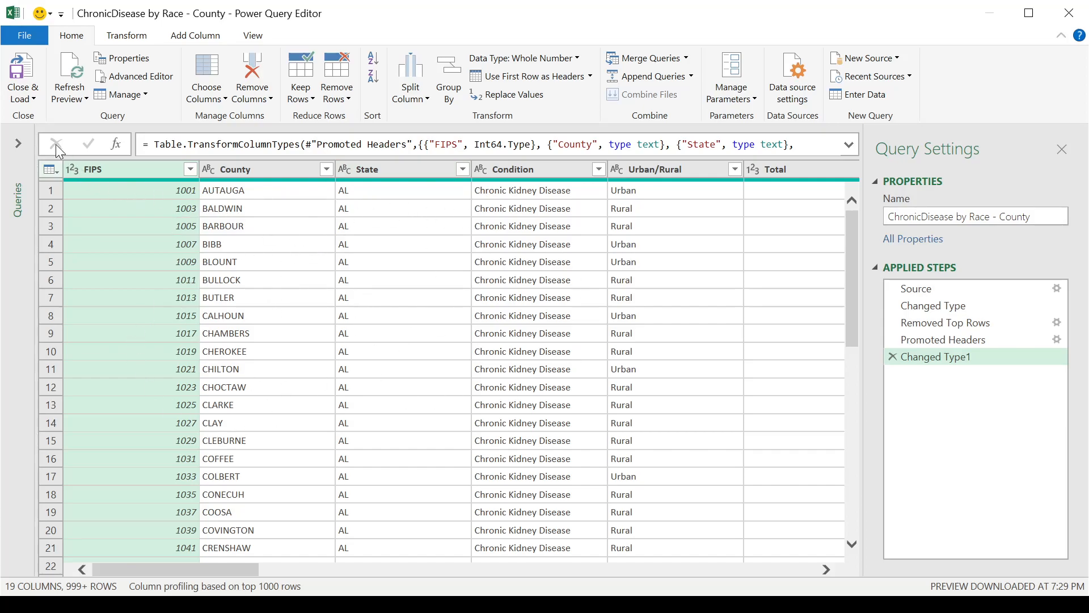
Close the editor, load the query into a worksheet, and compare the loaded sheet with the empty Sheet1
left_click(22, 92)
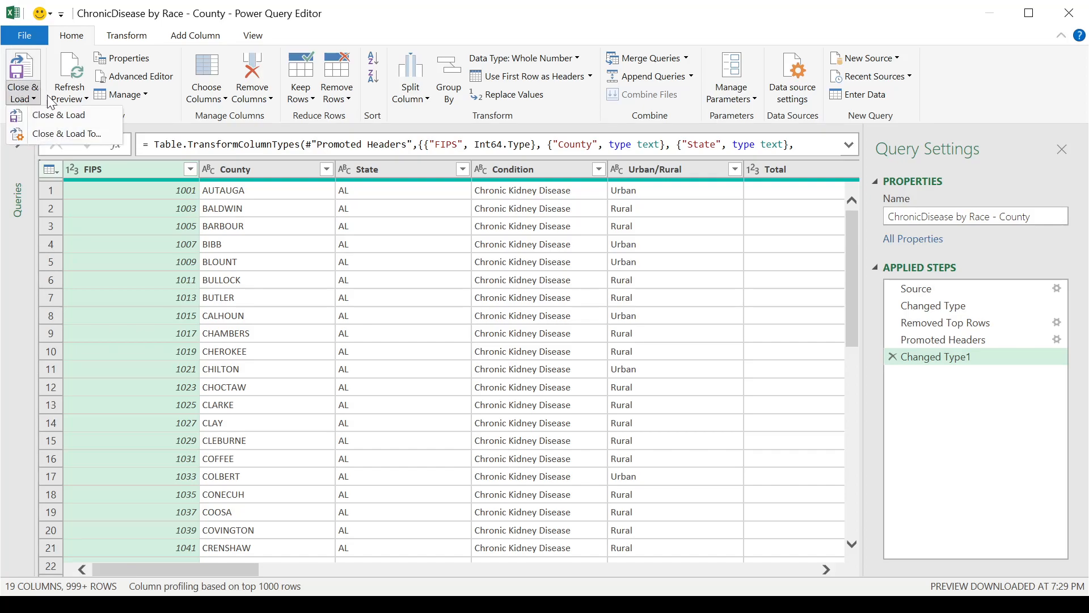
left_click(59, 116)
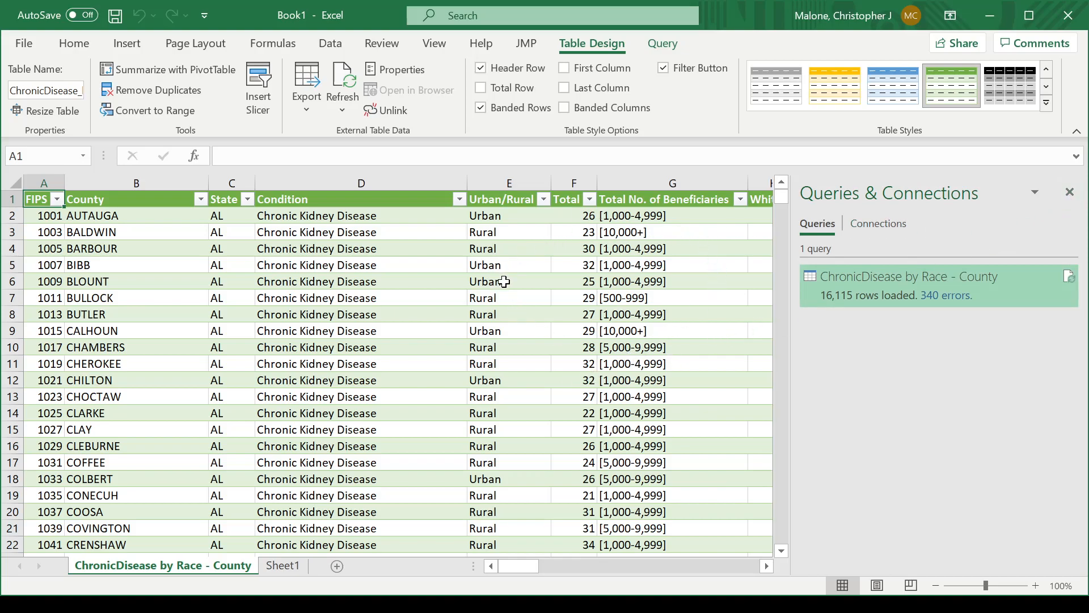
left_click(281, 566)
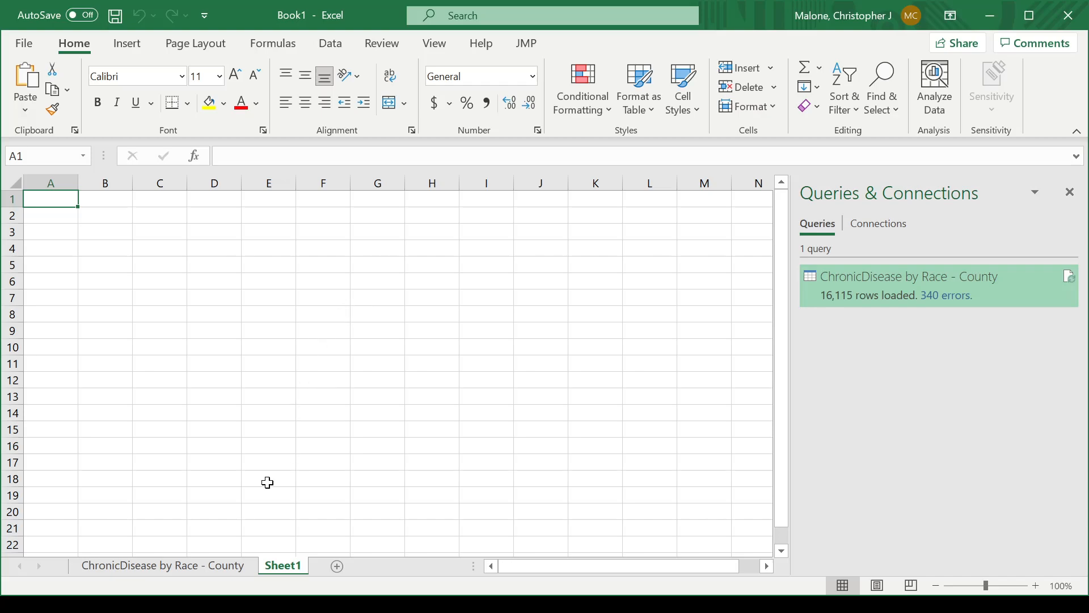
left_click(165, 566)
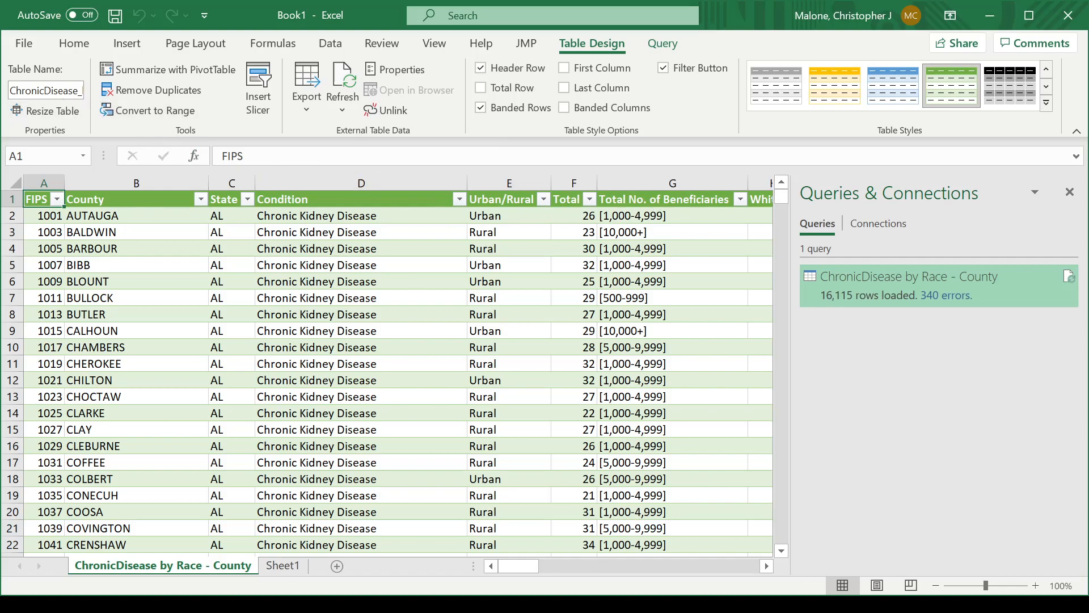
Close the Queries & Connections pane and check the table name of the loaded data
left_click(54, 91)
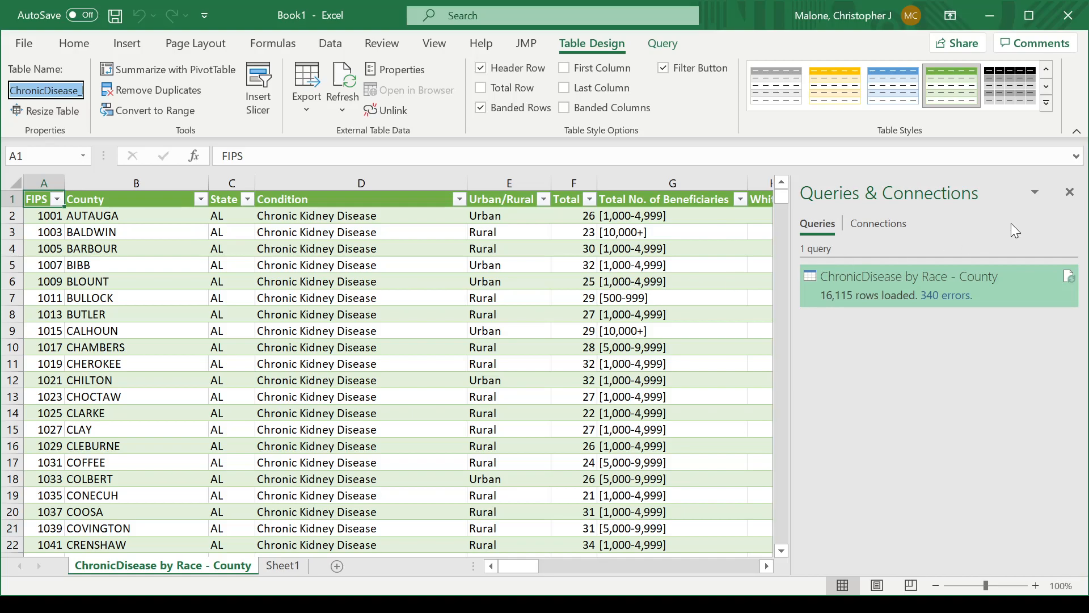
left_click(1071, 194)
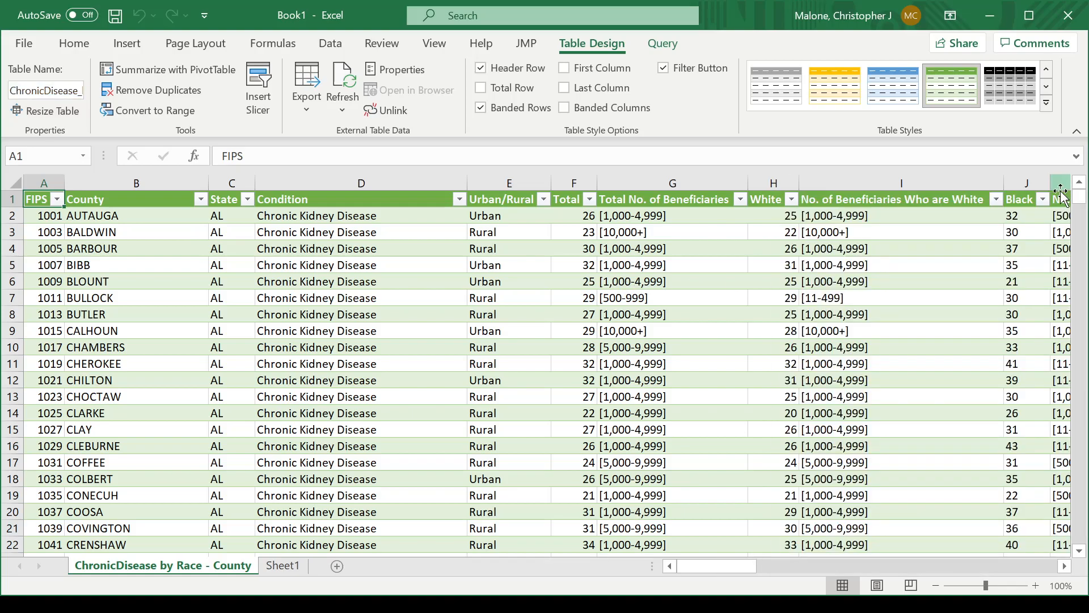
left_click(312, 302)
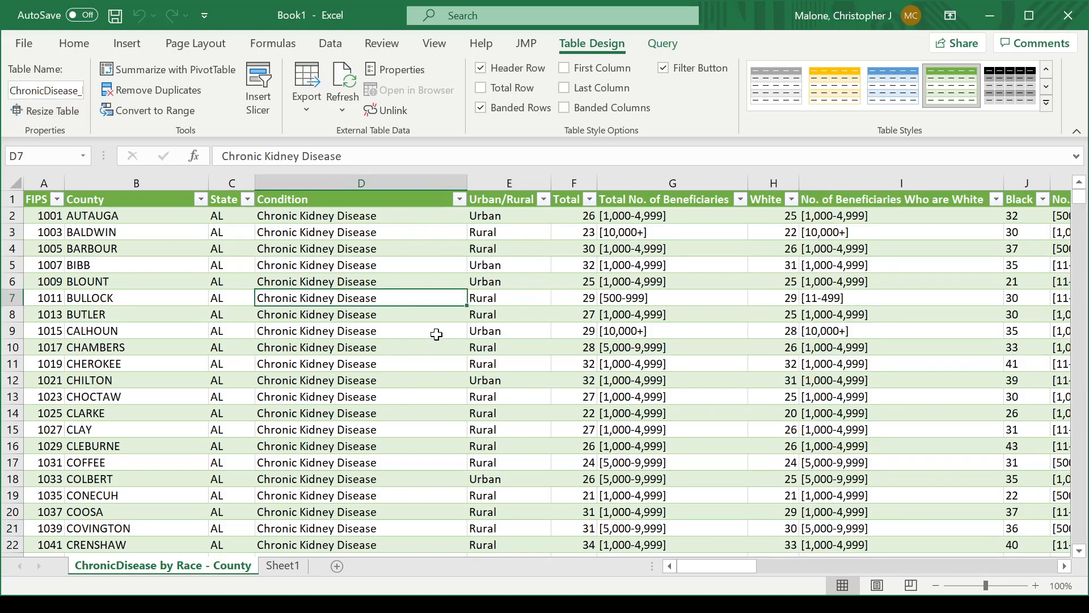
left_click(46, 90)
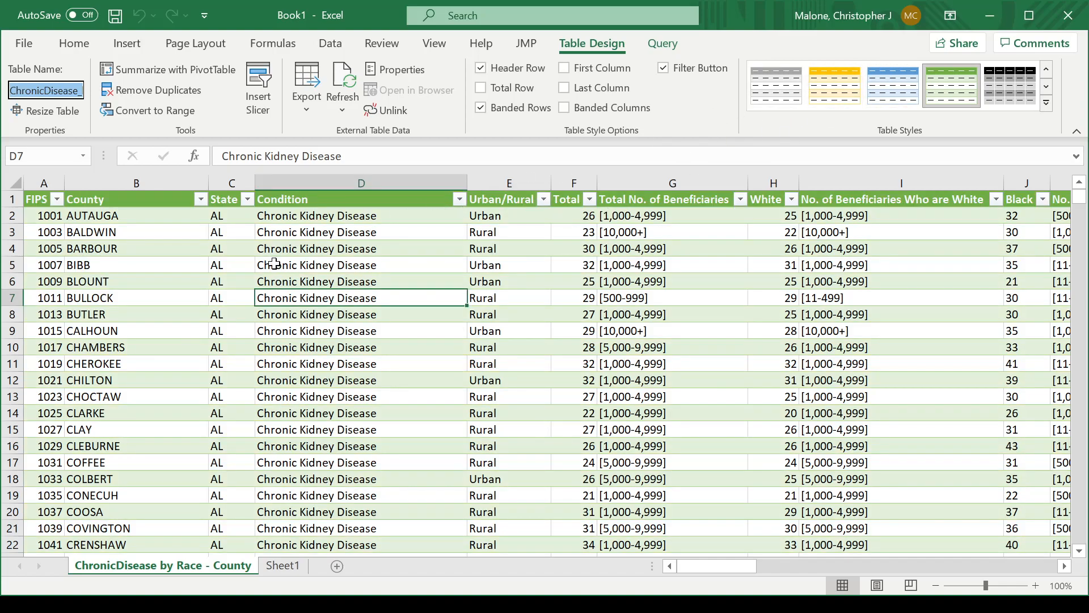
Save the workbook as ChronicDisease.xlsx
left_click(24, 52)
left_click(85, 271)
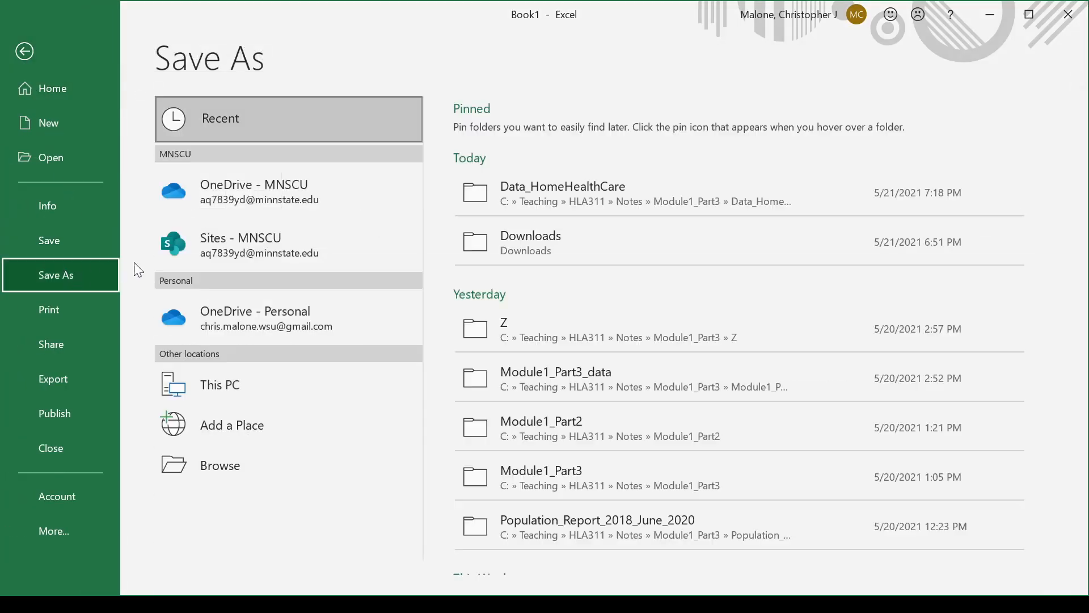
left_click(210, 463)
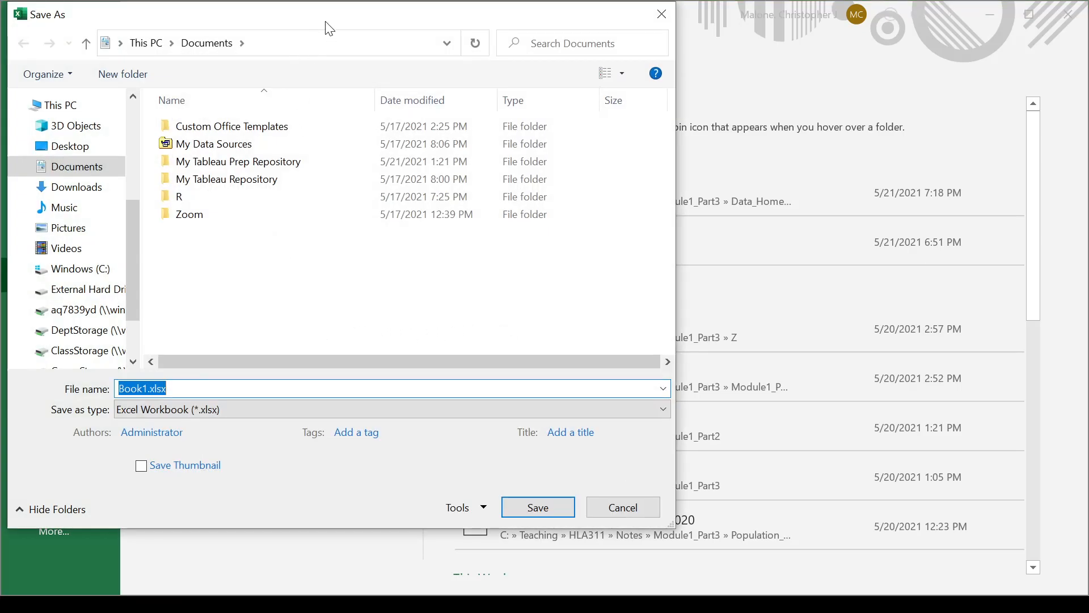
left_click(345, 388)
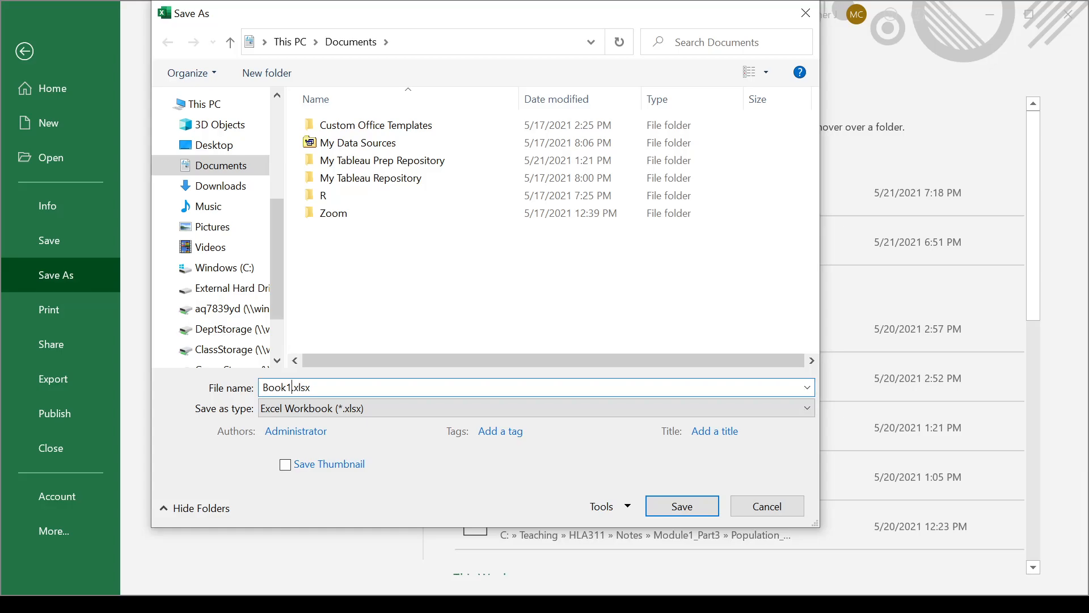
key("BackSpace")
key("BackSpace")
key("BackSpace")
key("BackSpace")
type("ChronicDisease")
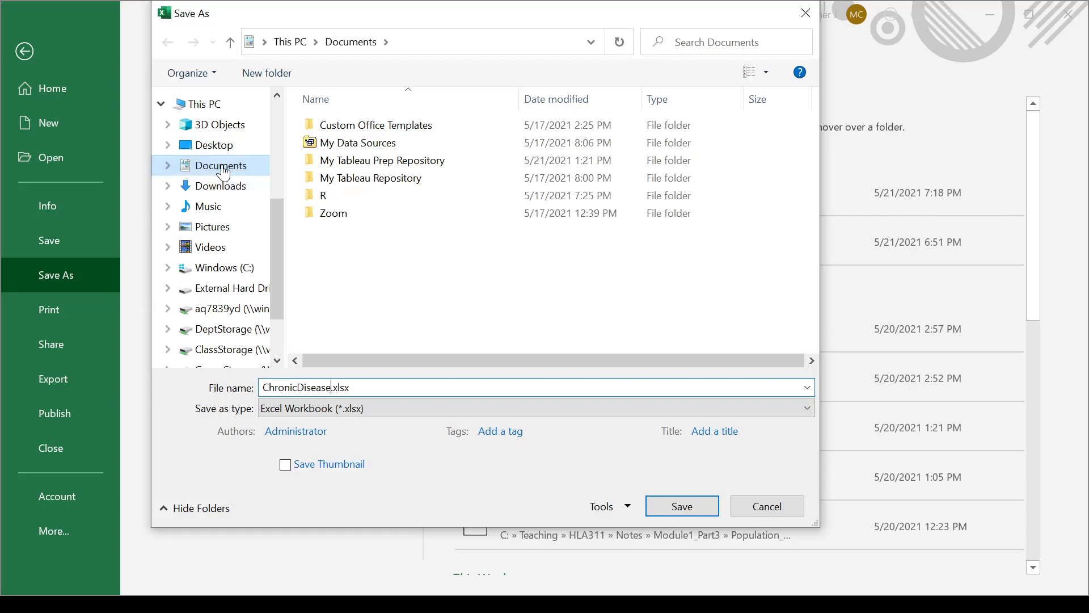
left_click(690, 504)
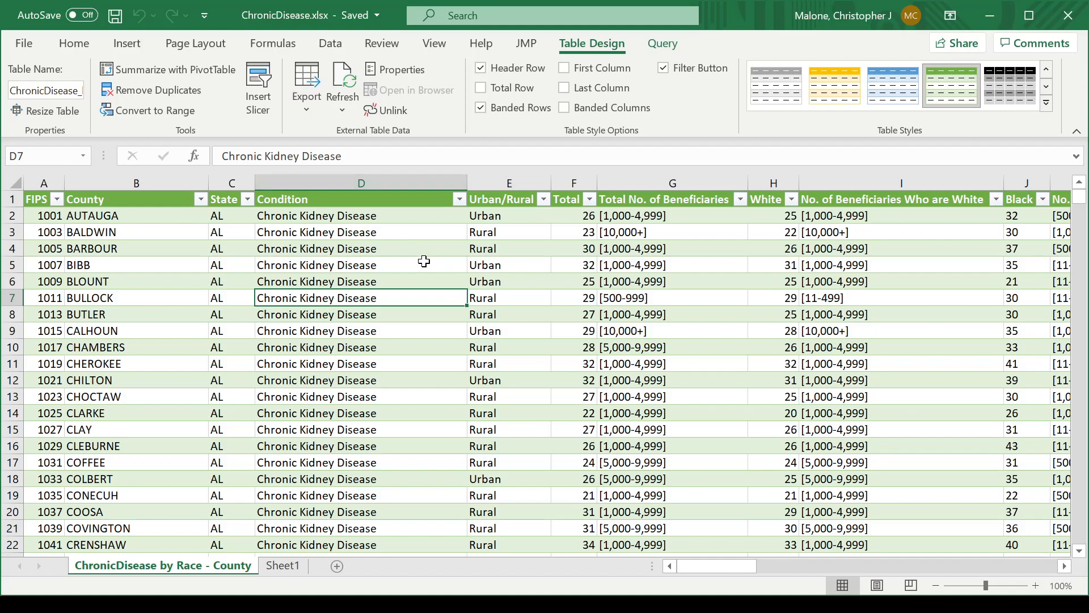
Return to the Module 1 Part 3 notes in the browser and review the "How to Load Data using Power Query" steps
left_click(992, 15)
left_click(989, 14)
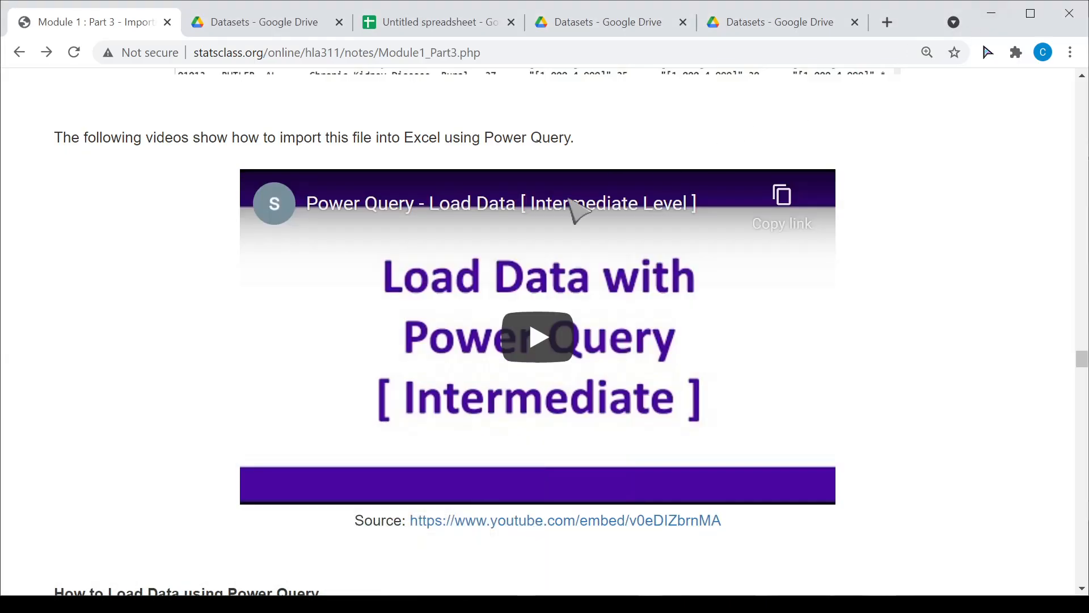
scroll(119, 313, "down", 9)
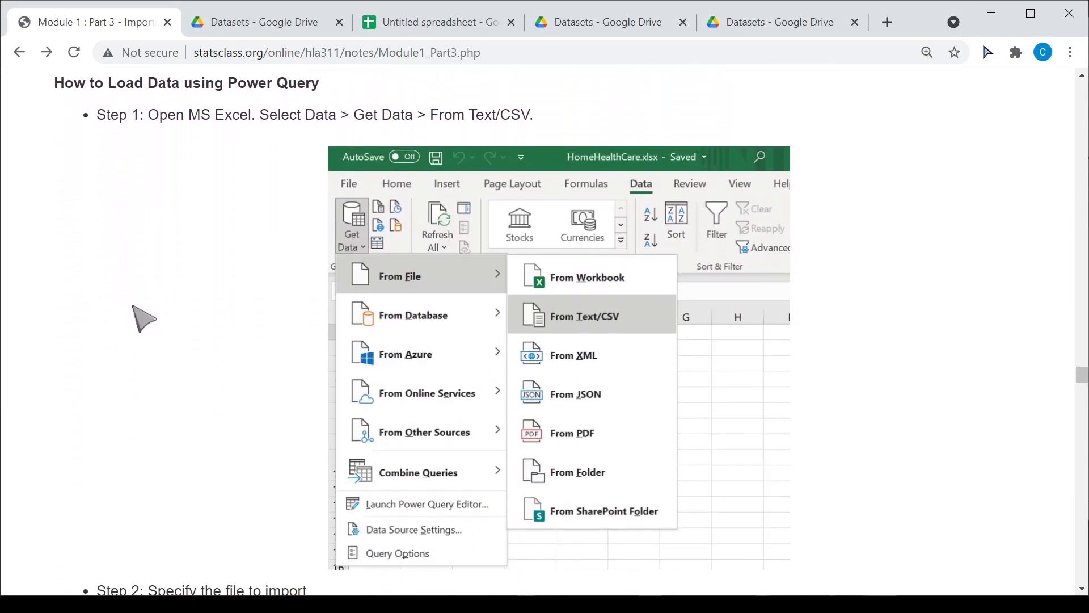
scroll(153, 323, "down", 20)
scroll(164, 329, "down", 20)
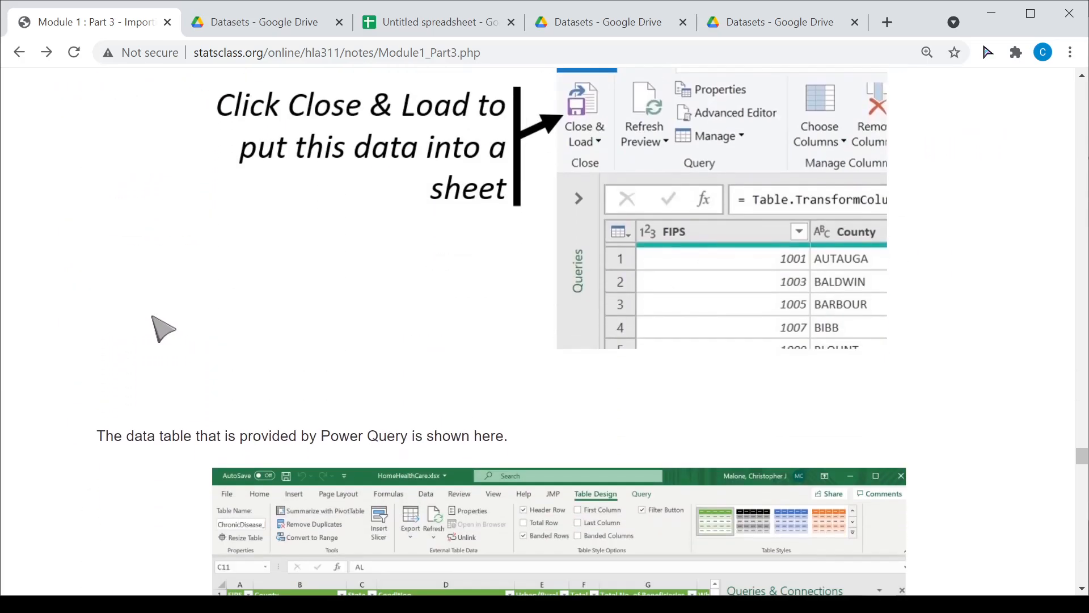
Review the Example 1.3.3 data processing steps in the Advanced Level section of the notes, from the automatic download to reading into Python
scroll(163, 329, "down", 12)
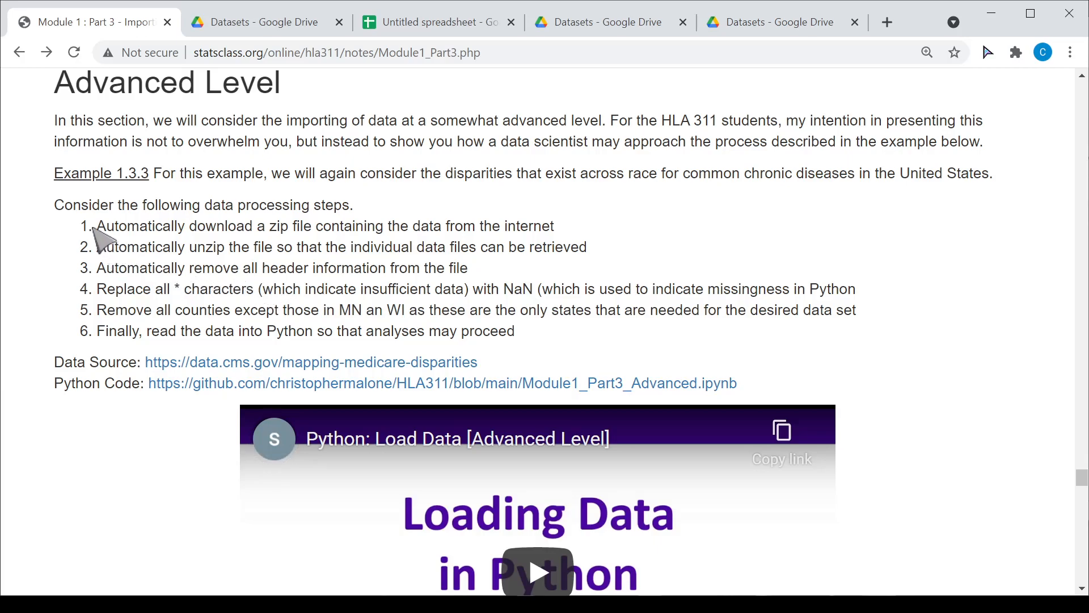
left_click_drag(54, 203, 529, 341)
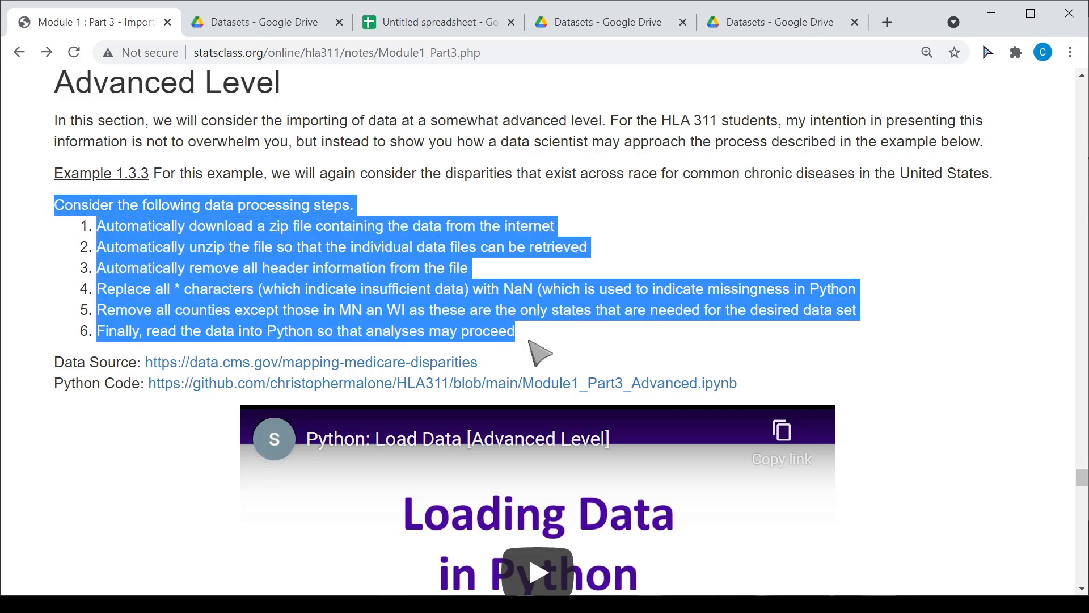
left_click(256, 244)
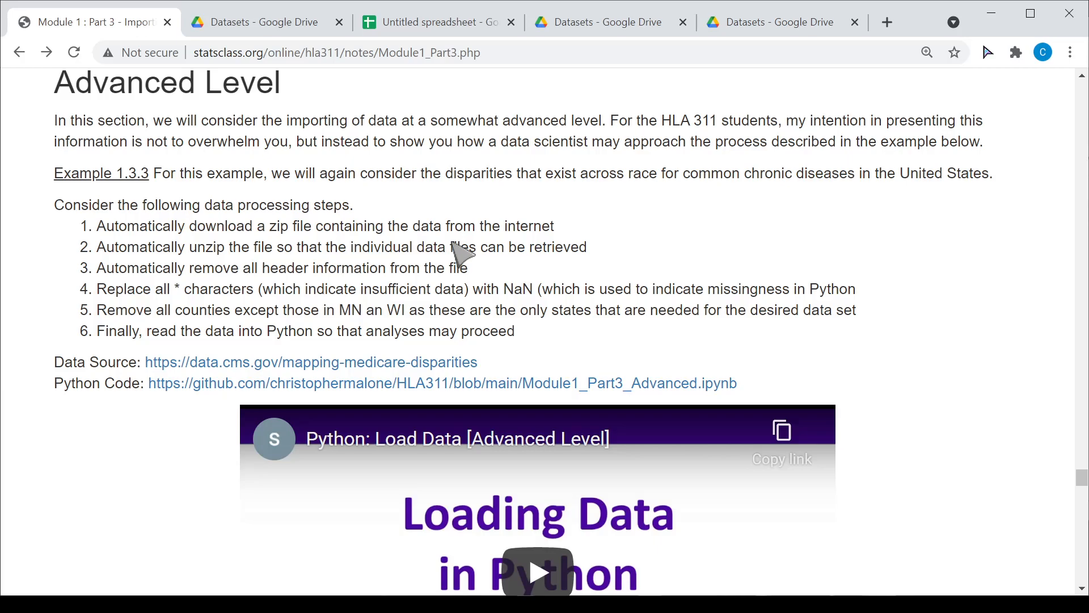
left_click_drag(458, 142, 592, 145)
left_click(575, 168)
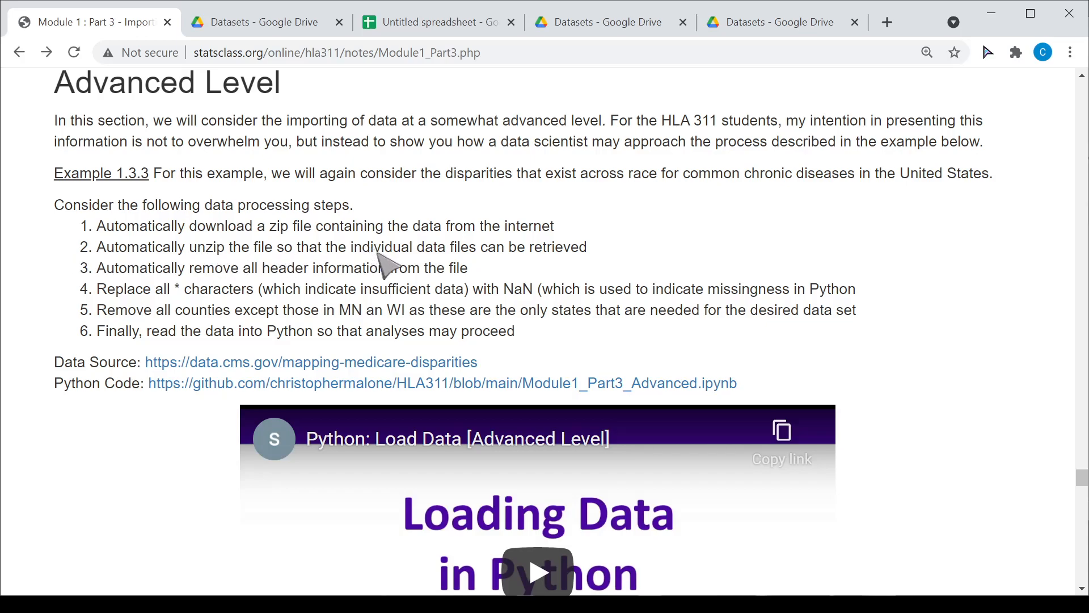
left_click_drag(148, 268, 369, 270)
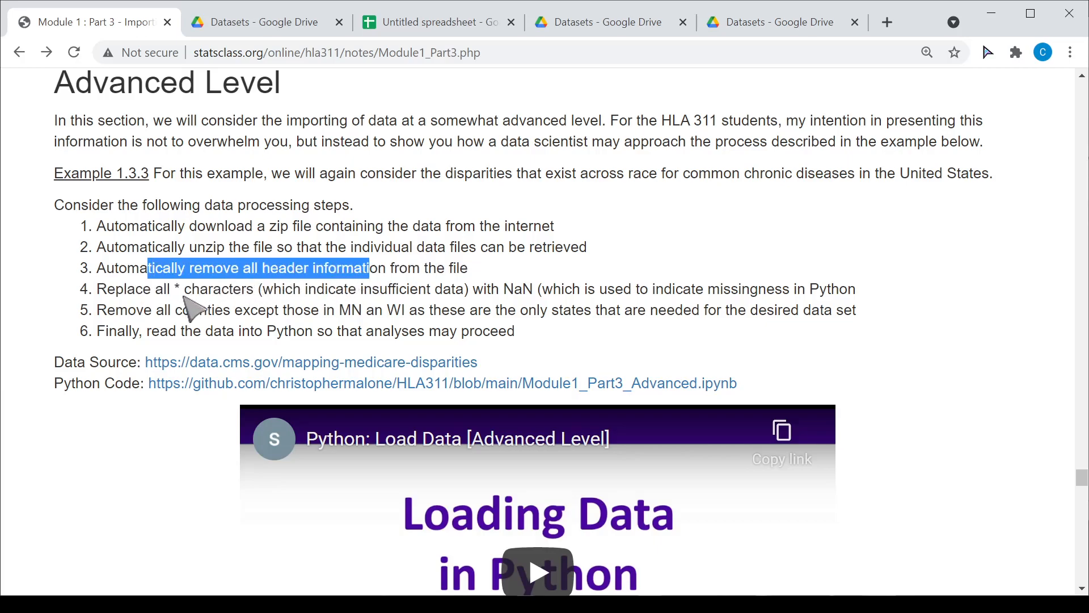
left_click(325, 178)
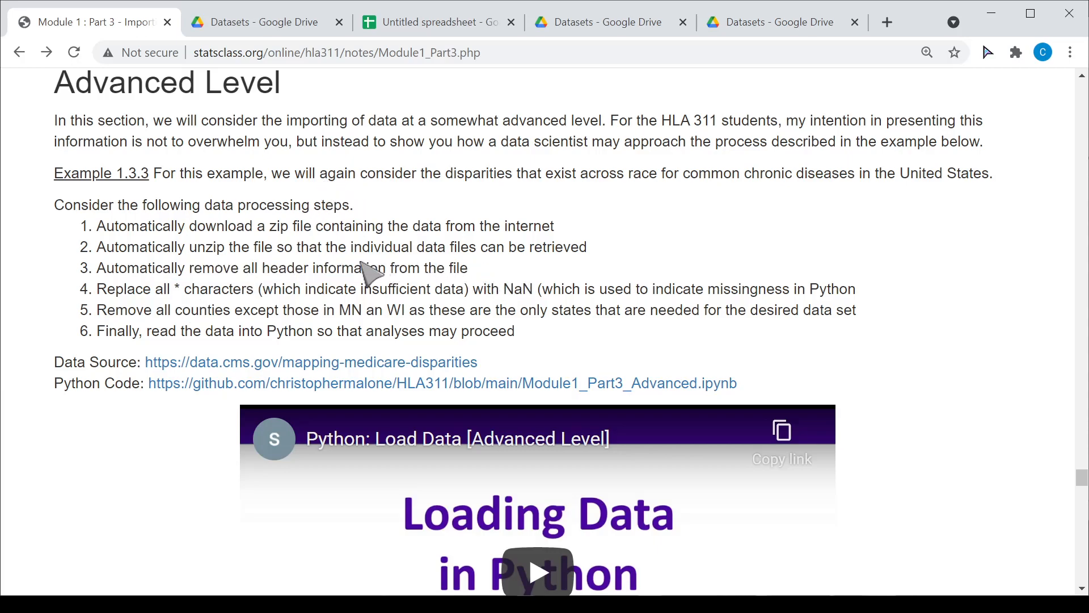
left_click_drag(504, 289, 536, 295)
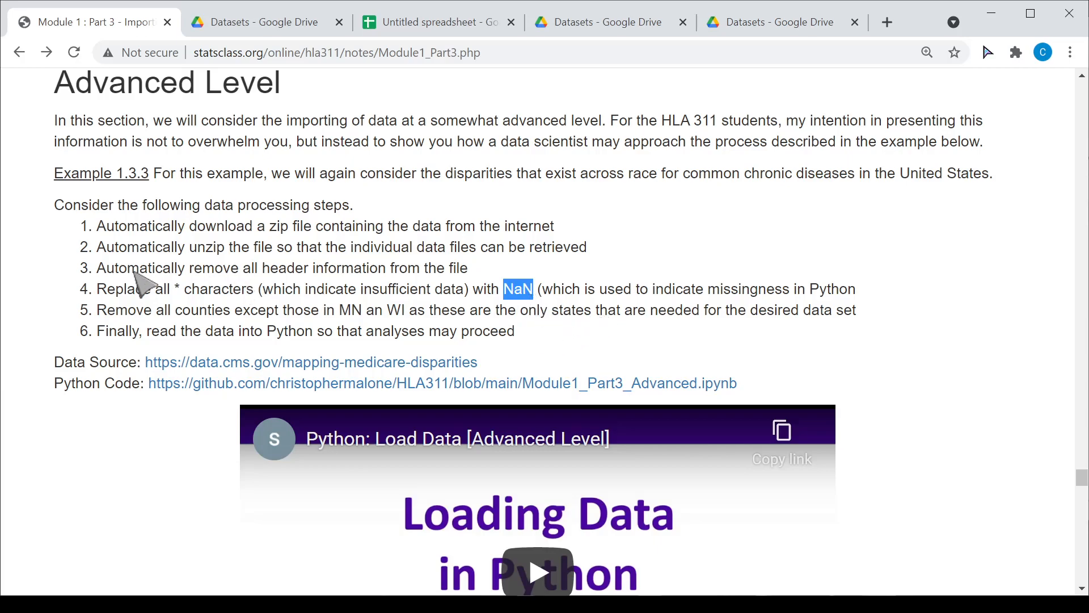
left_click_drag(173, 289, 182, 290)
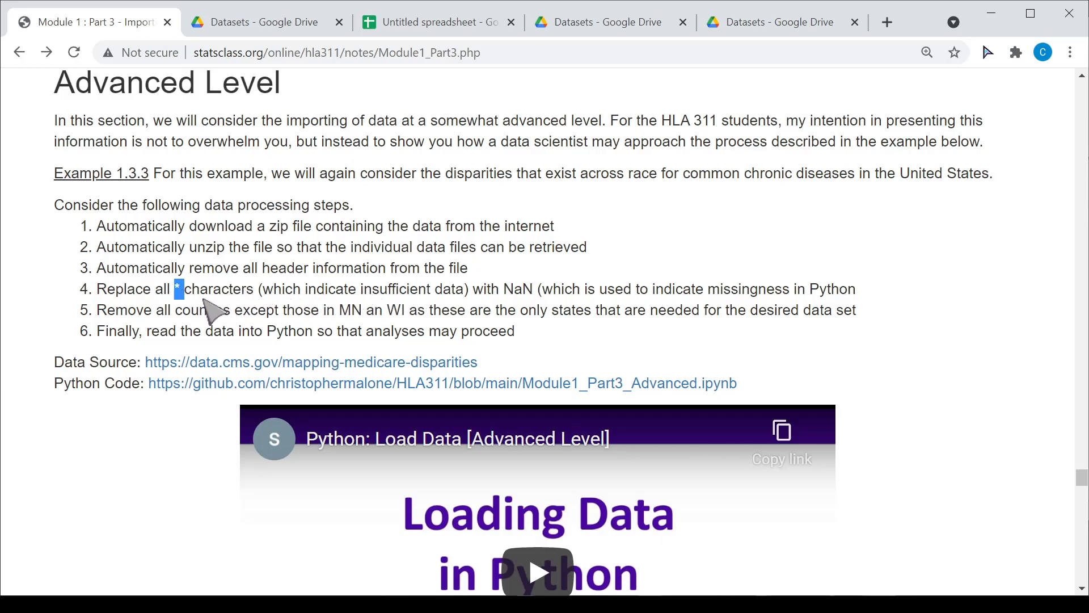
left_click_drag(504, 291, 533, 295)
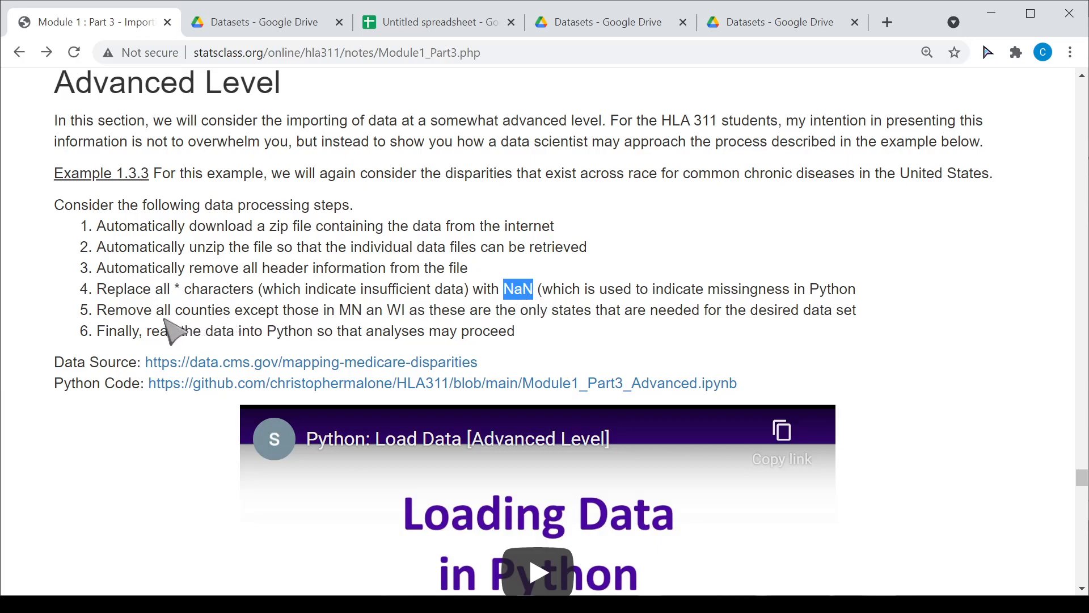
left_click_drag(98, 311, 425, 311)
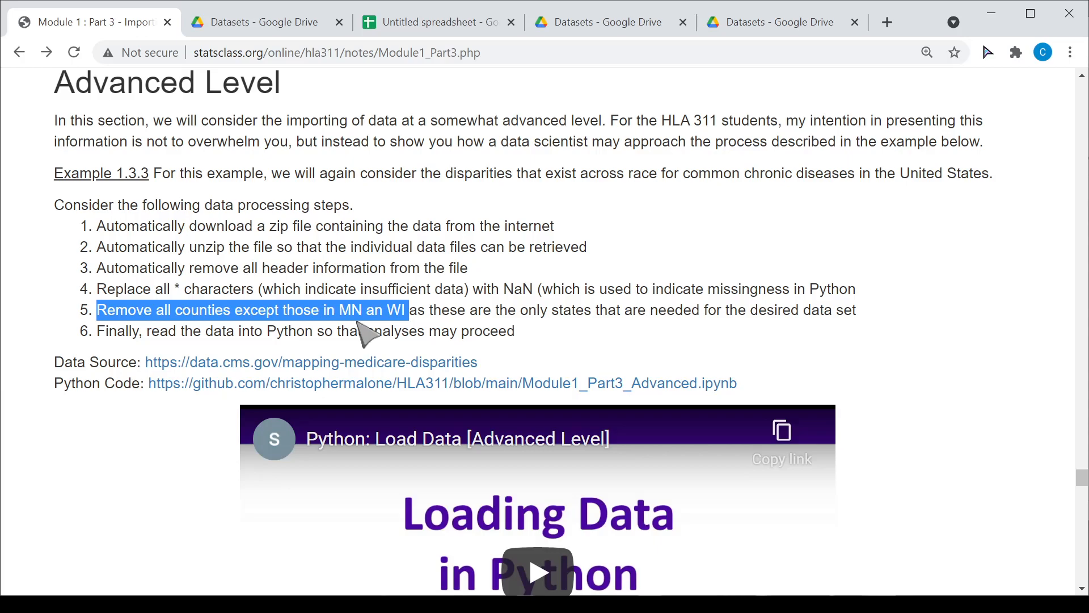
left_click_drag(692, 311, 865, 317)
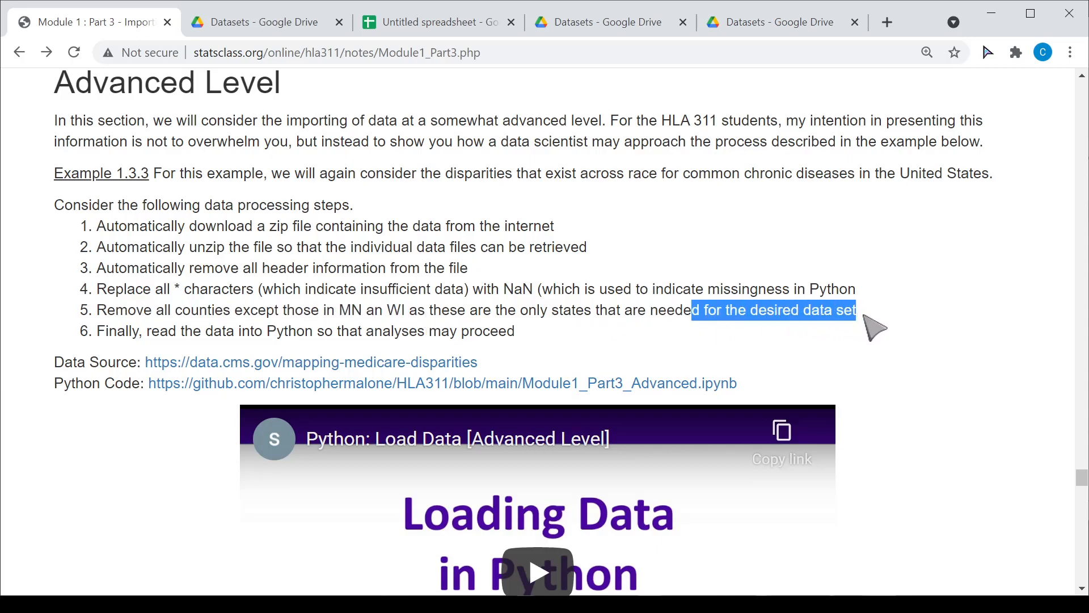
left_click_drag(340, 312, 406, 314)
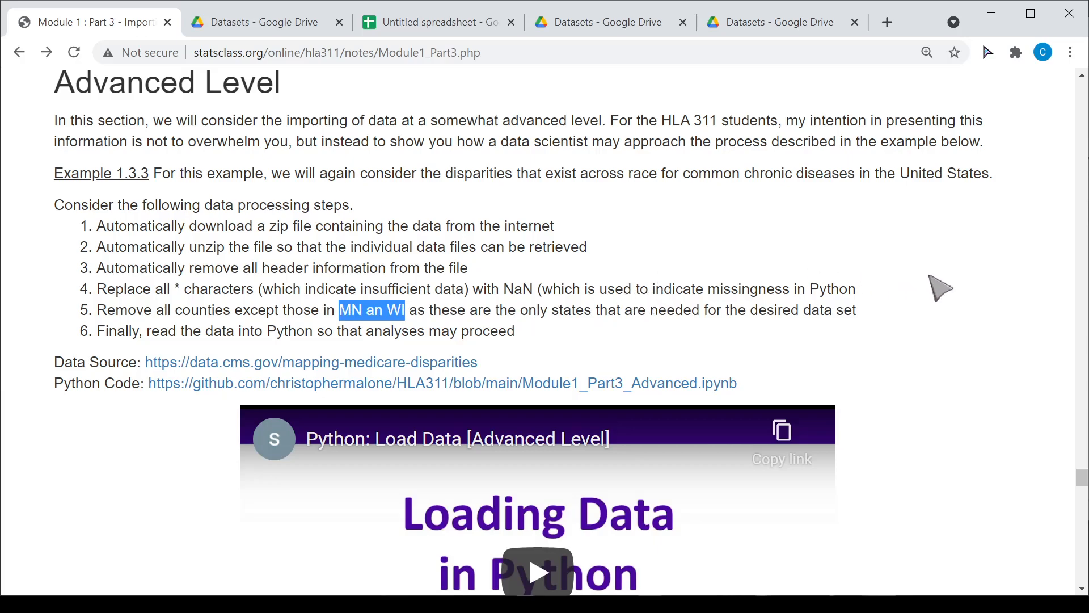
Follow the Python Code link to Module1_Part3_Advanced.ipynb on GitHub and open the notebook in Google Colab
scroll(938, 288, "down", 5)
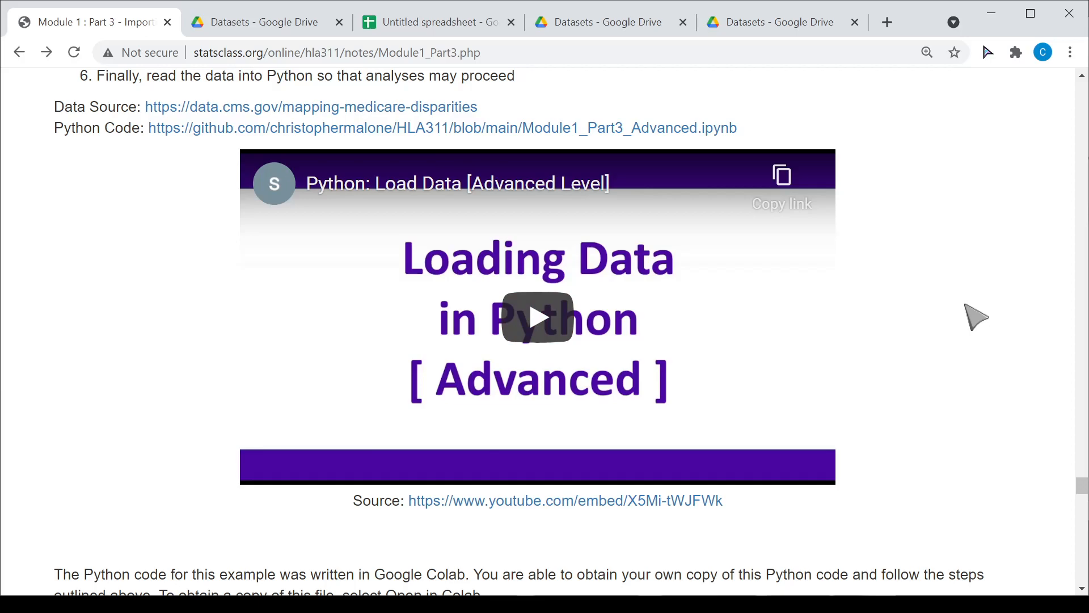
scroll(977, 317, "down", 8)
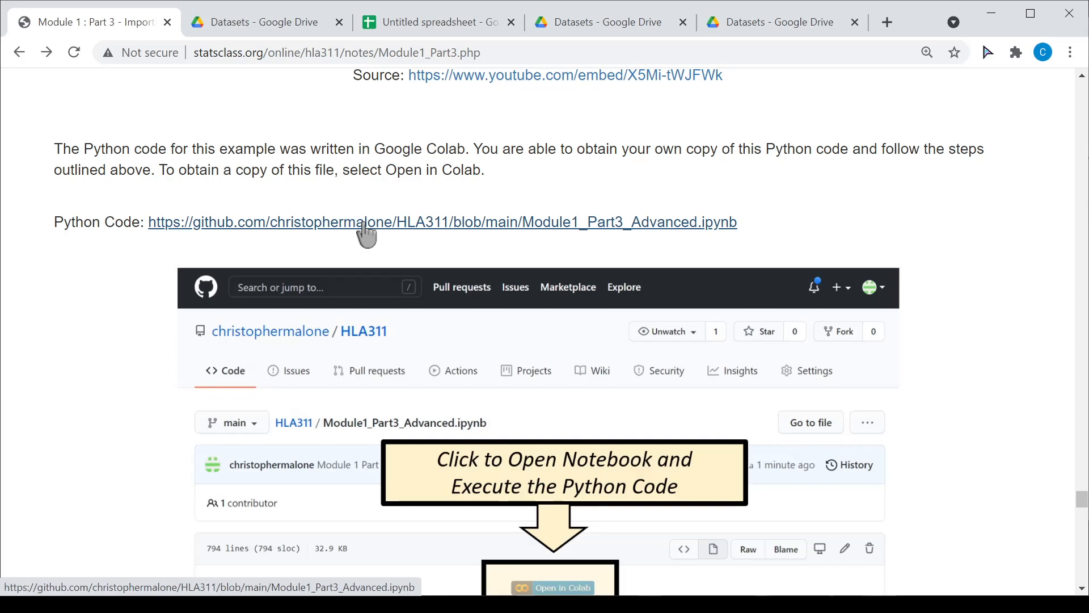
scroll(139, 292, "down", 1)
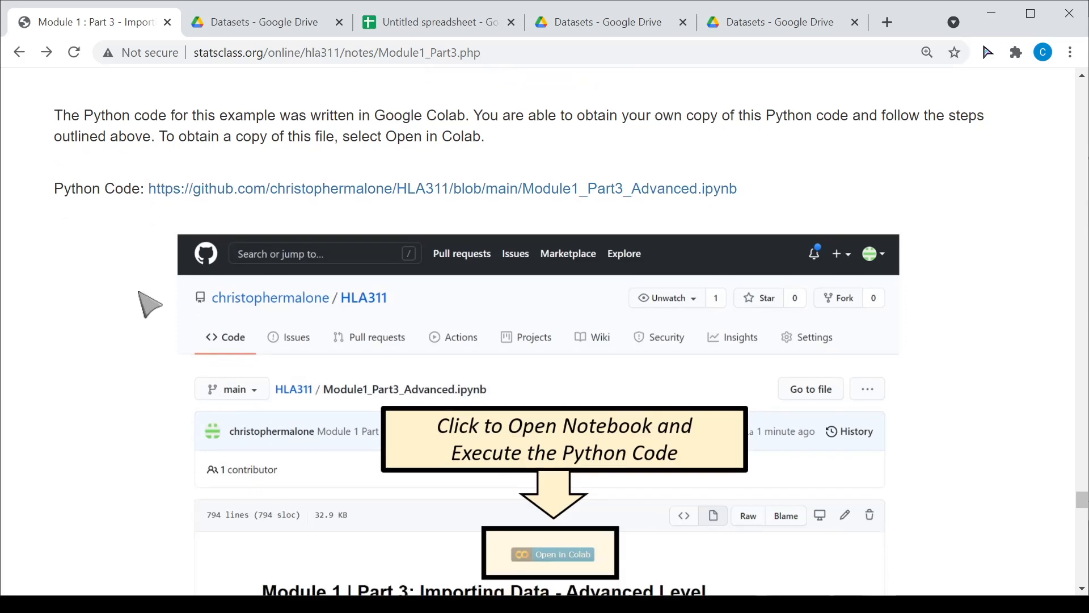
scroll(148, 304, "down", 1)
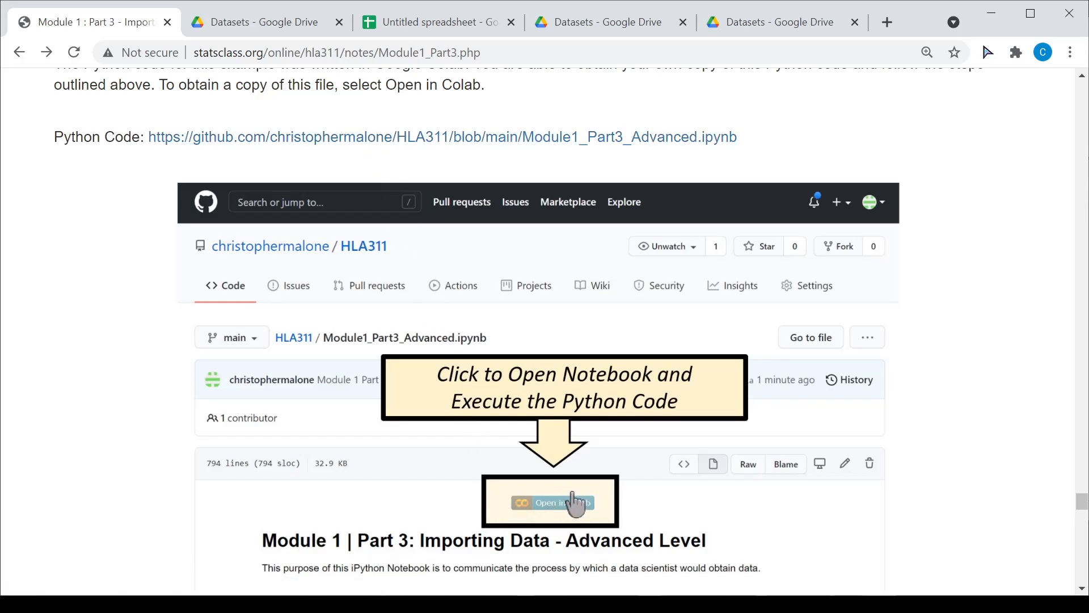
left_click(485, 138)
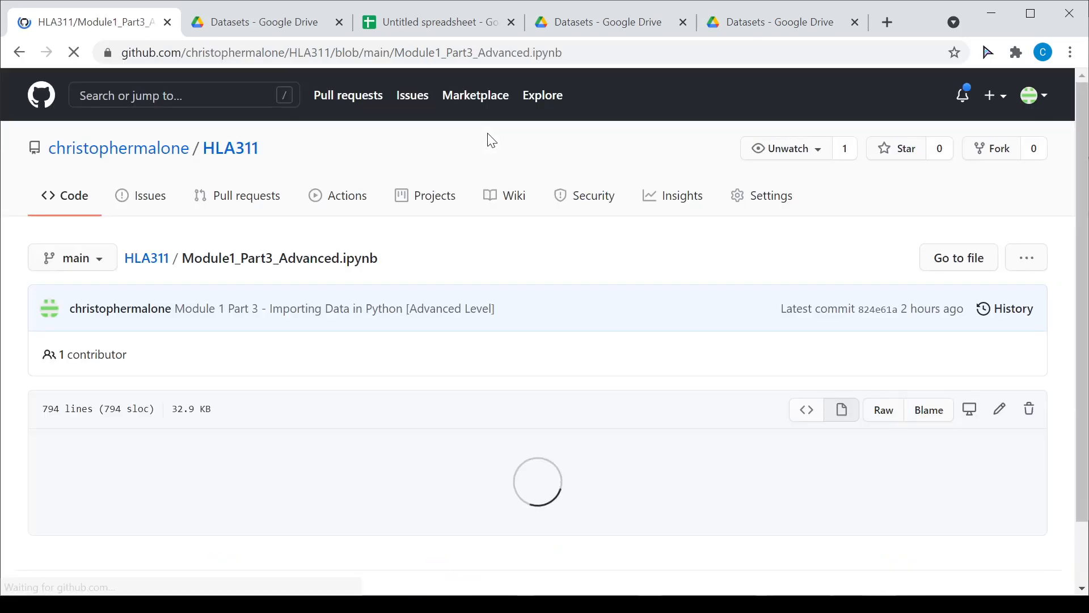
scroll(630, 272, "down", 4)
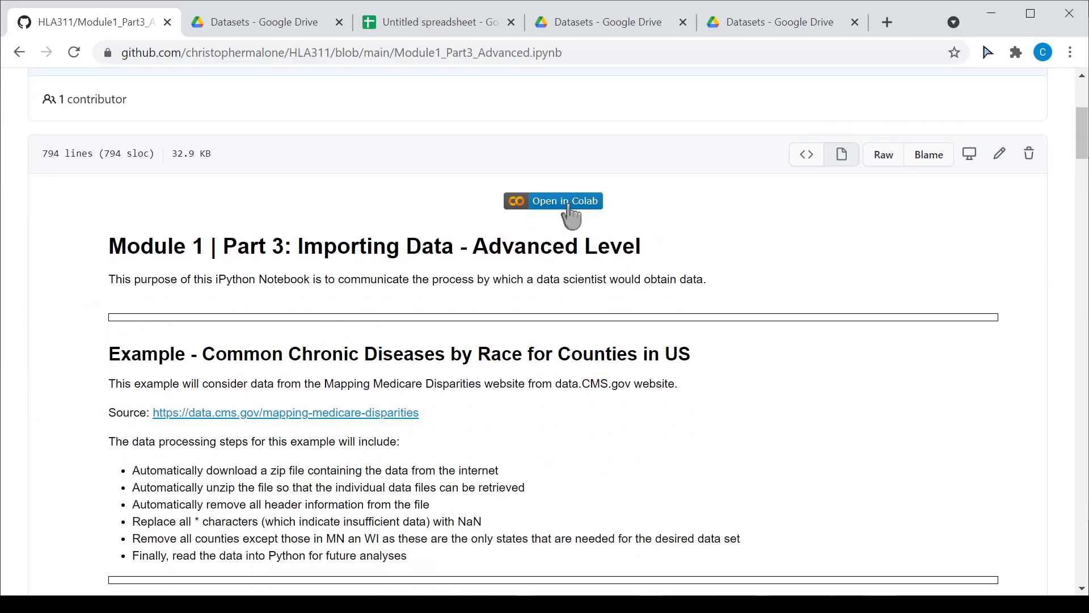
left_click(569, 203)
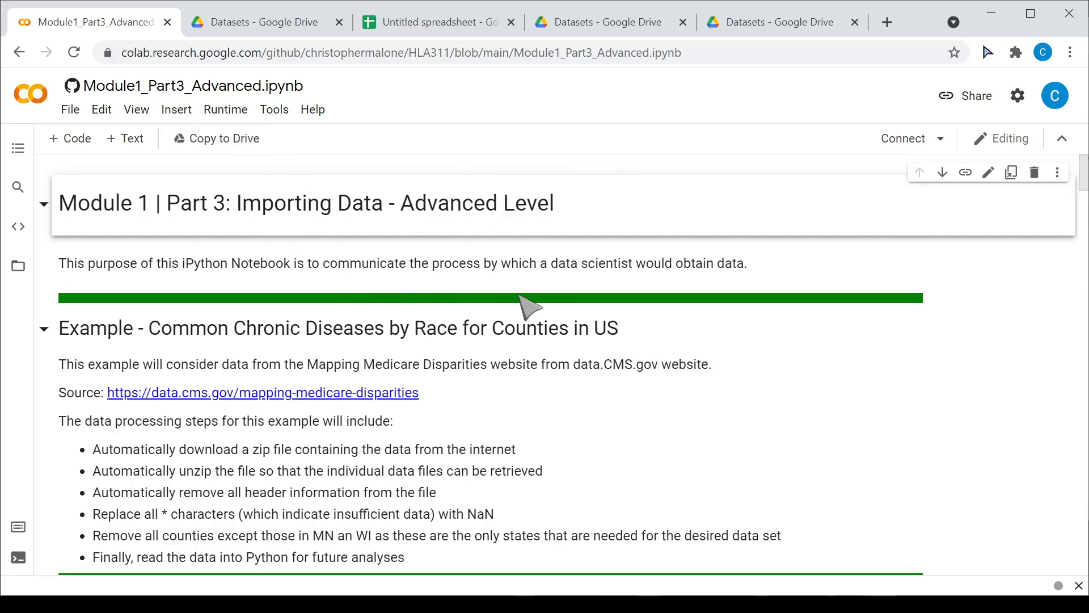
Run the Step 1 cell that creates the Download_ChronicDiseaseData.sh script, allowing the GitHub notebook to execute
scroll(754, 354, "down", 1)
scroll(760, 358, "down", 3)
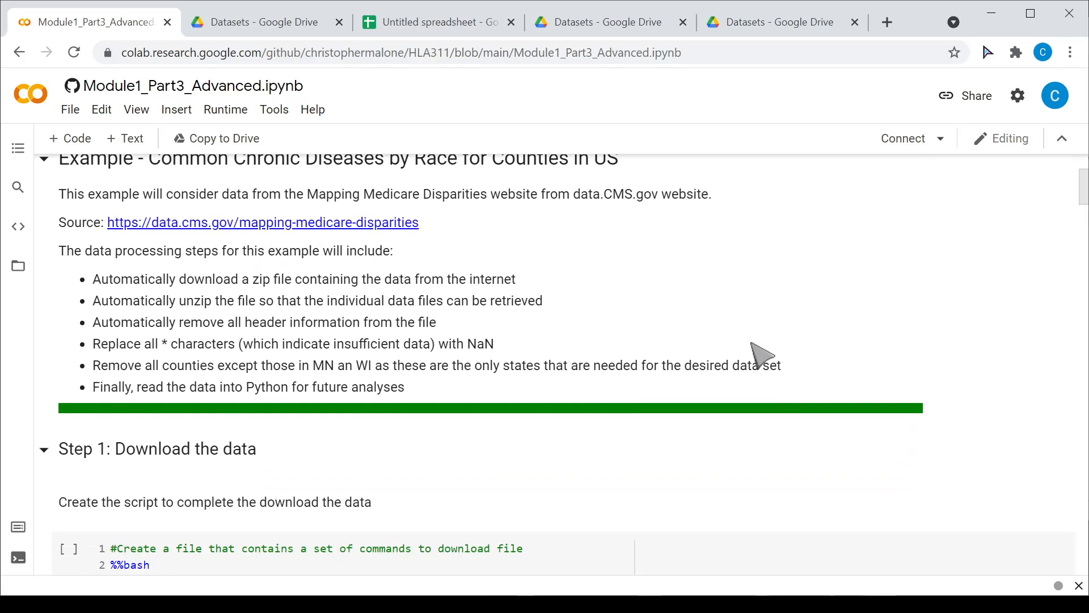
scroll(759, 353, "down", 3)
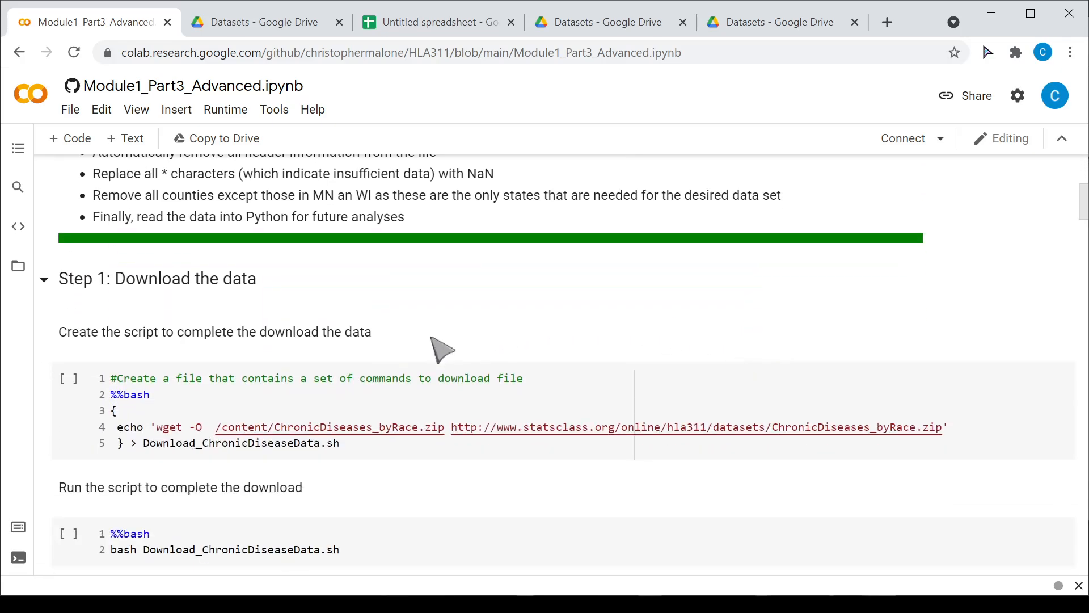
scroll(533, 329, "down", 2)
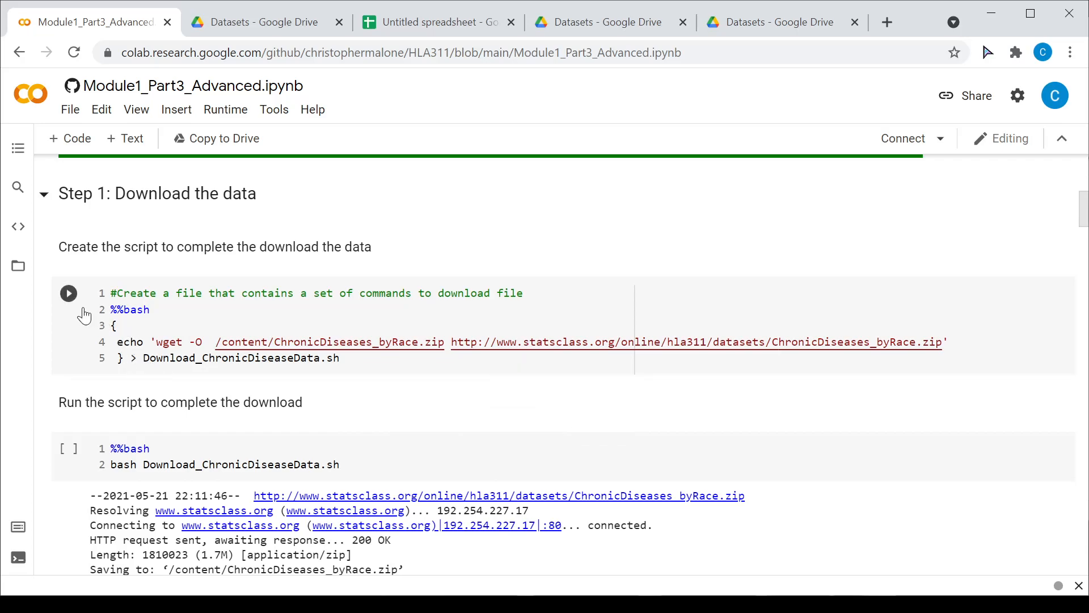
scroll(549, 231, "down", 2)
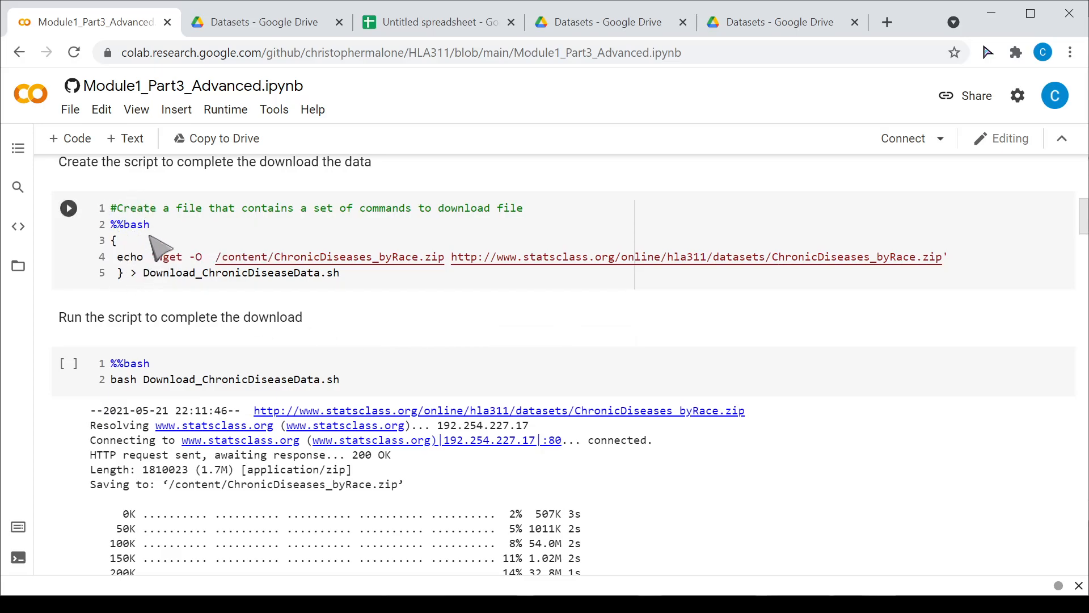
left_click(68, 209)
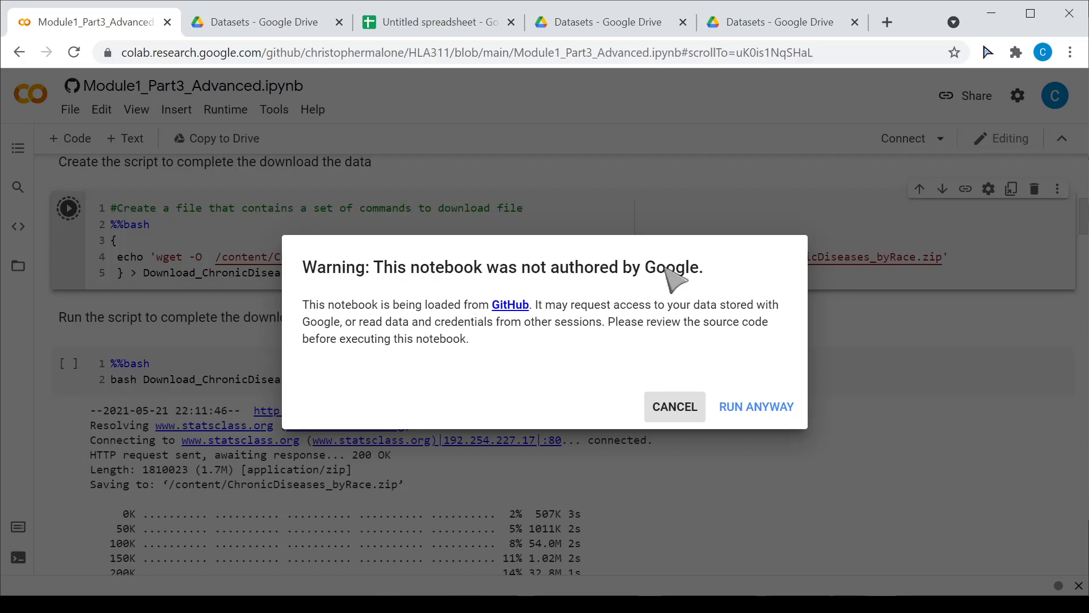
left_click(767, 419)
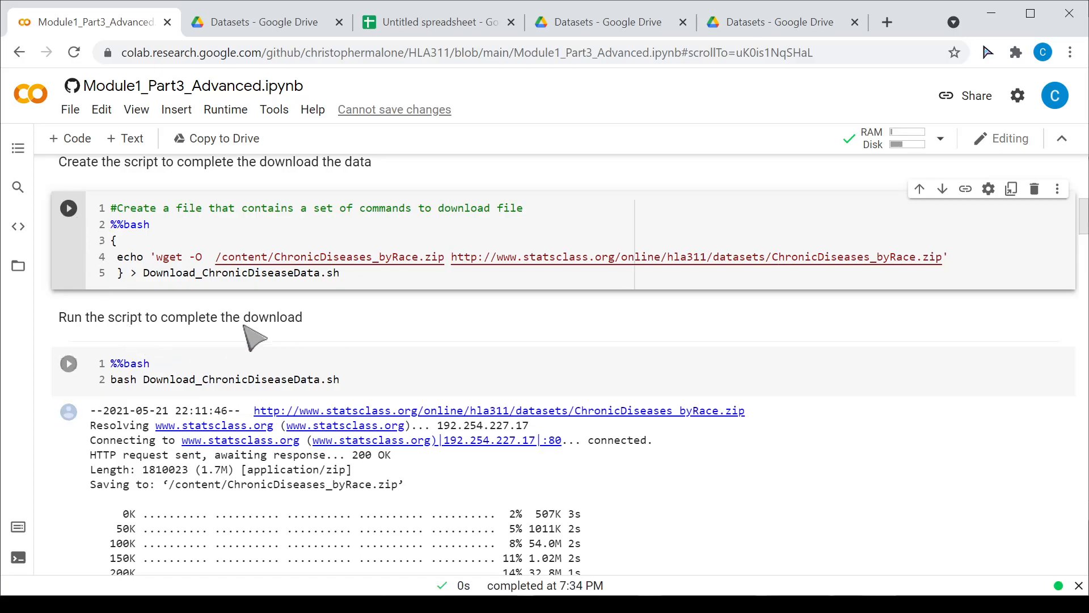
Run the Download_ChronicDiseaseData.sh script to download ChronicDiseases_byRace.zip and look through its output
scroll(356, 306, "down", 2)
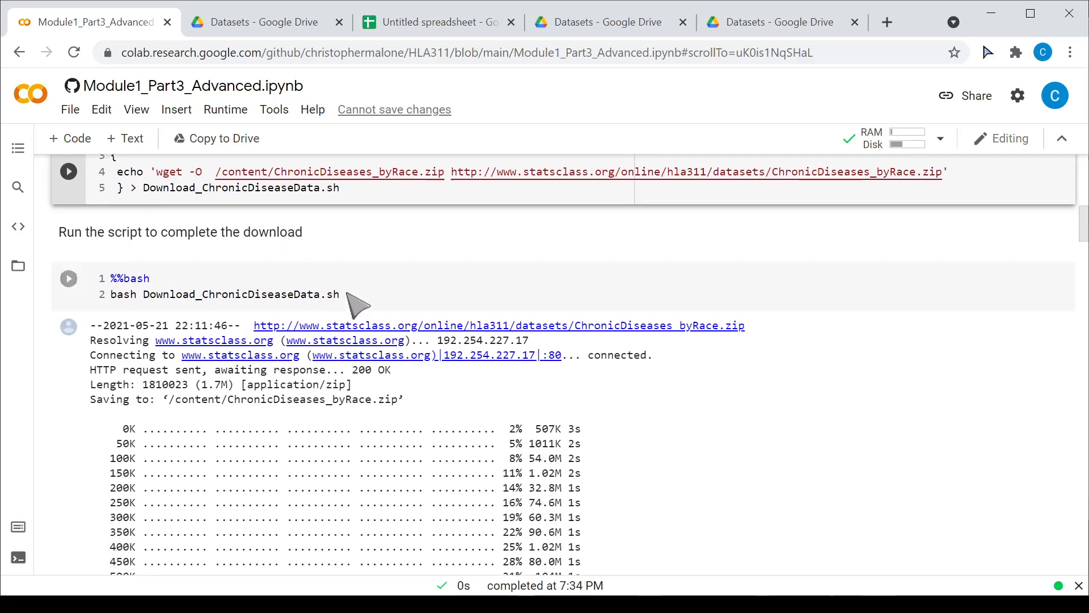
left_click(68, 281)
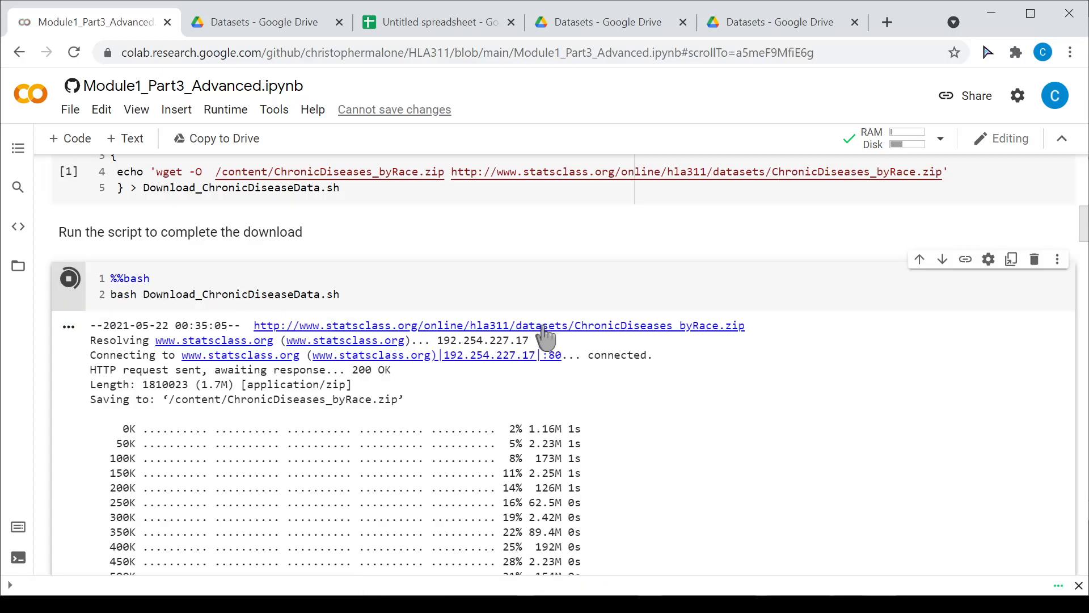
scroll(805, 380, "down", 1)
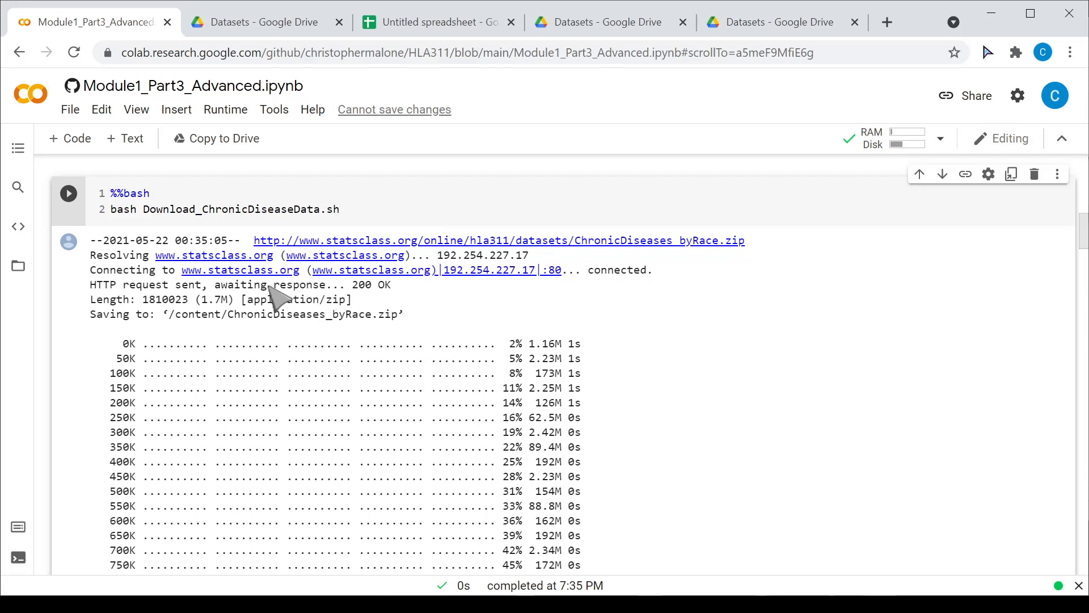
scroll(640, 372, "down", 5)
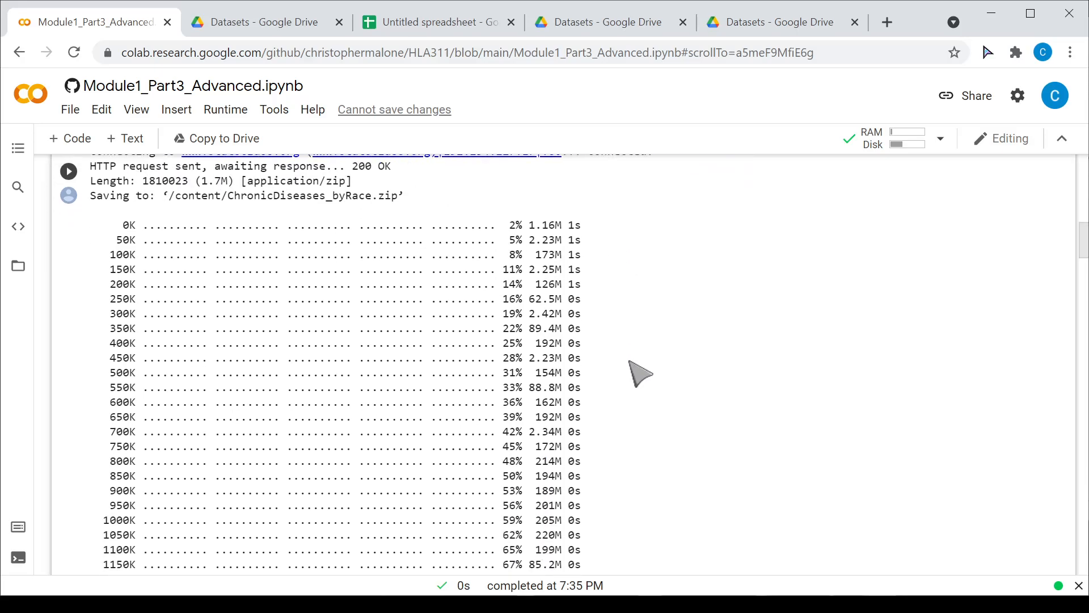
Show the notebook's files to check for ChronicDiseases_byRace.zip, and go on to the Step 2: Unzip the file section
scroll(651, 434, "up", 9)
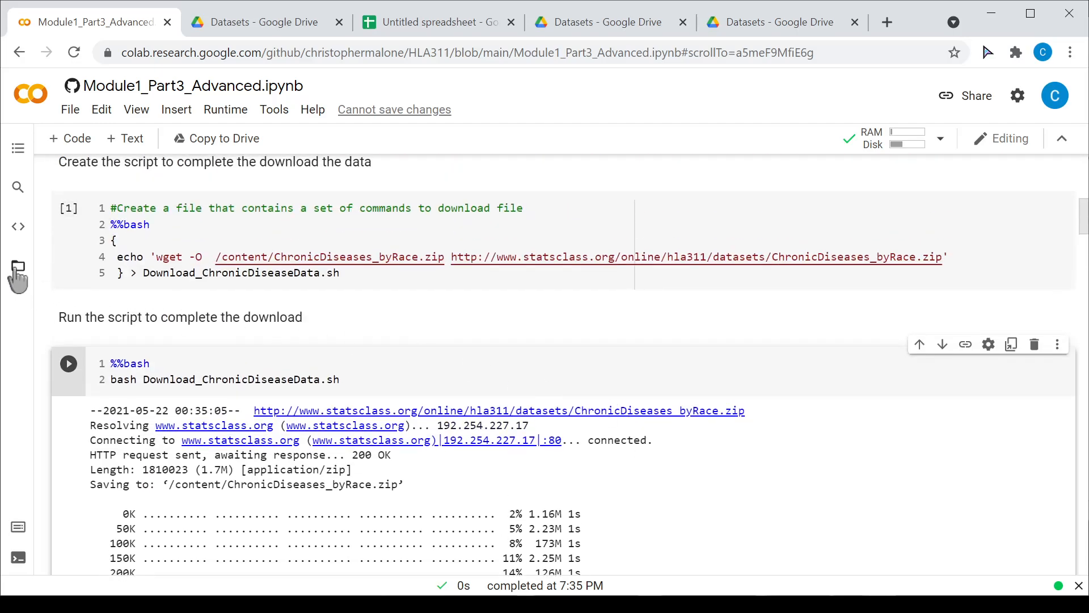
left_click(19, 268)
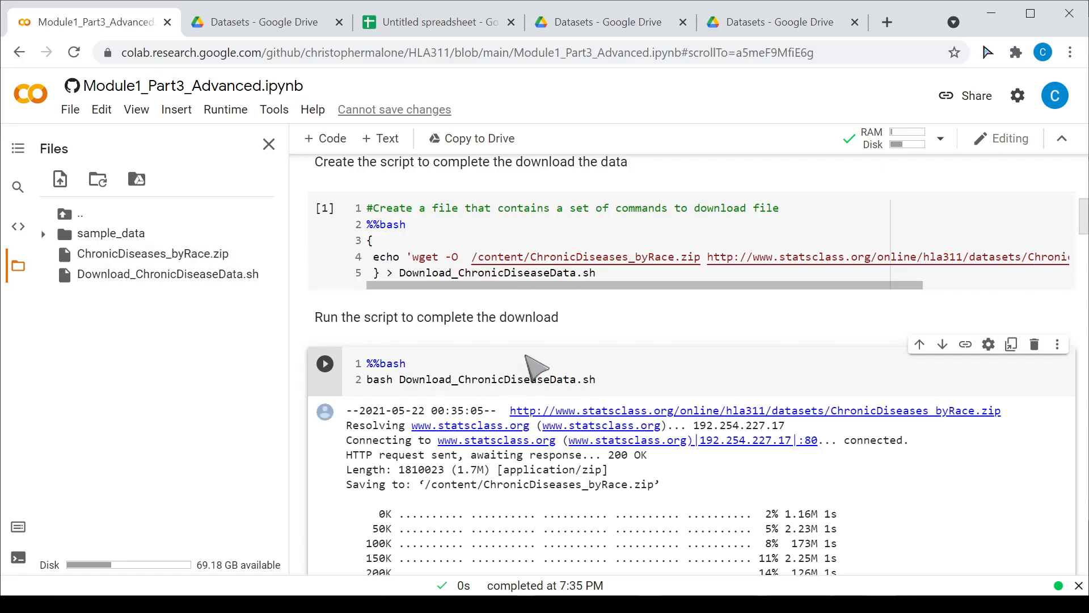
scroll(471, 391, "down", 3)
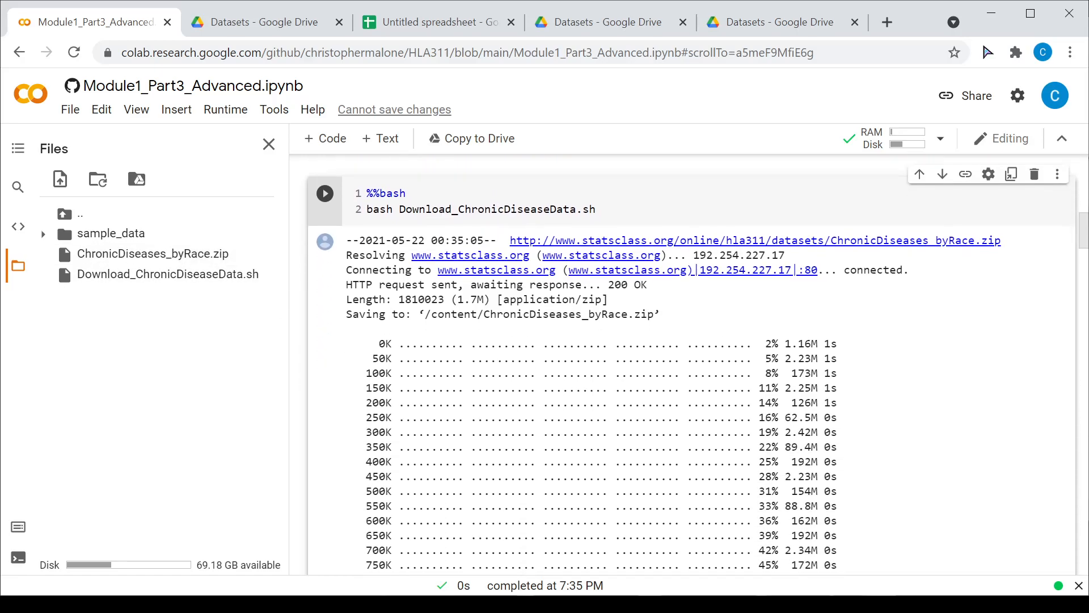
scroll(481, 401, "down", 6)
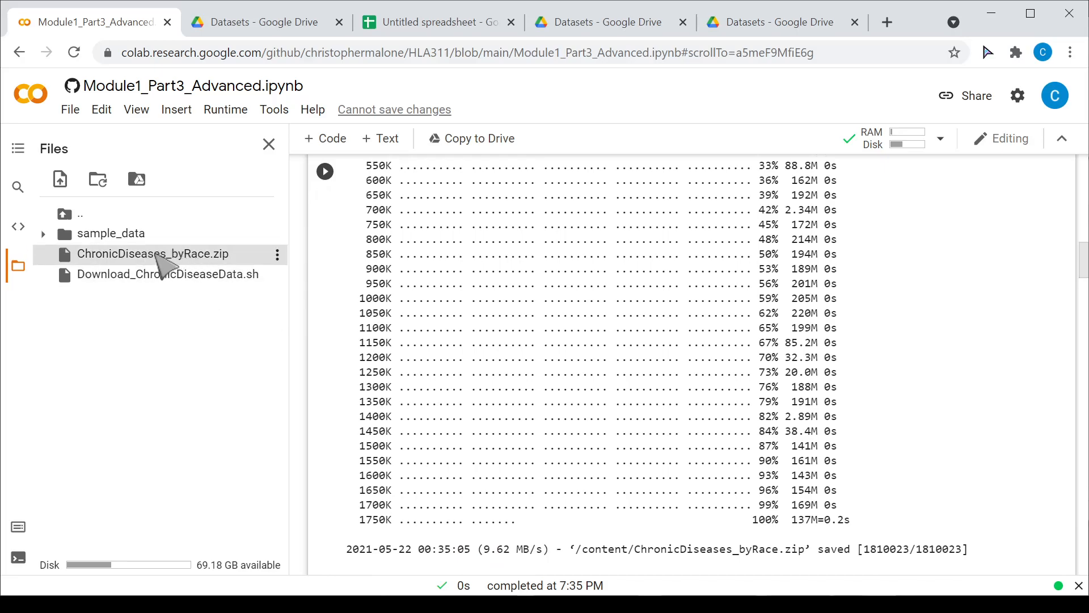
scroll(614, 338, "down", 6)
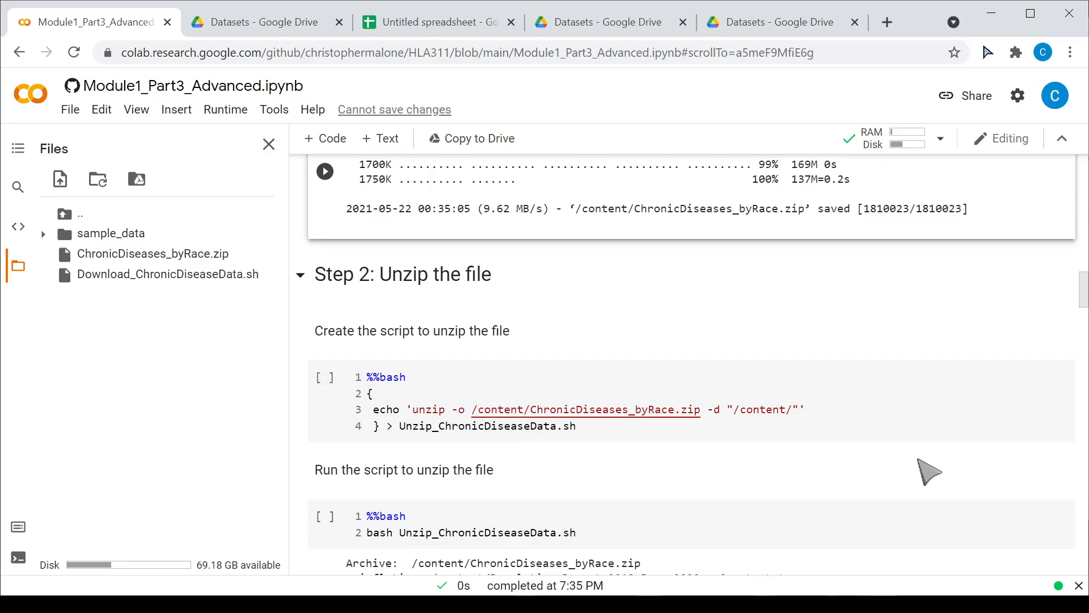
scroll(934, 465, "down", 1)
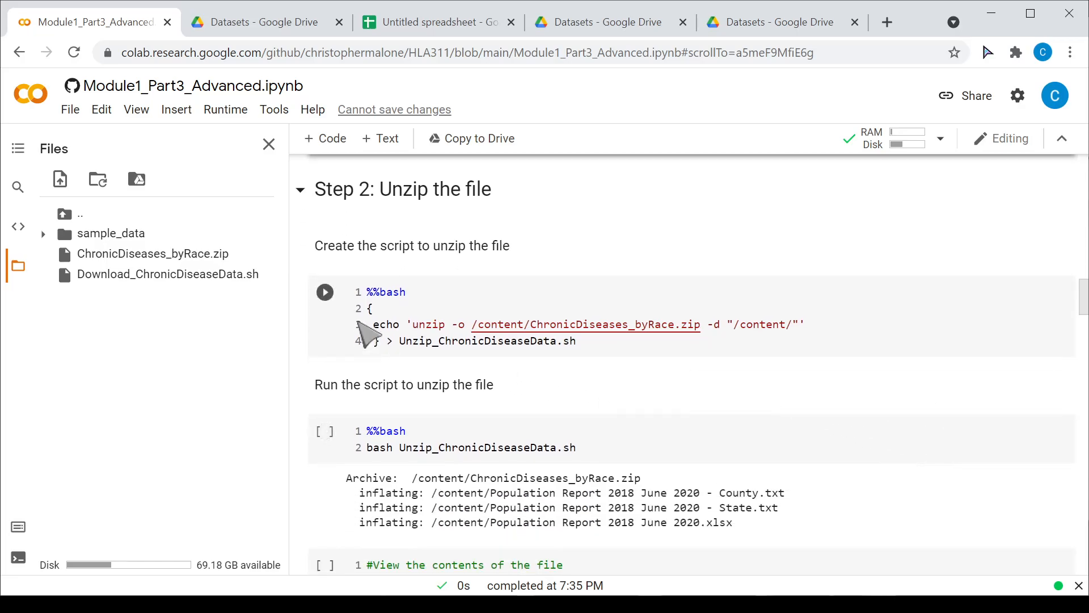
Create the Unzip_ChronicDiseaseData.sh script, run it to extract ChronicDiseases_byRace.zip, and widen the file list to show full file names
left_click(326, 294)
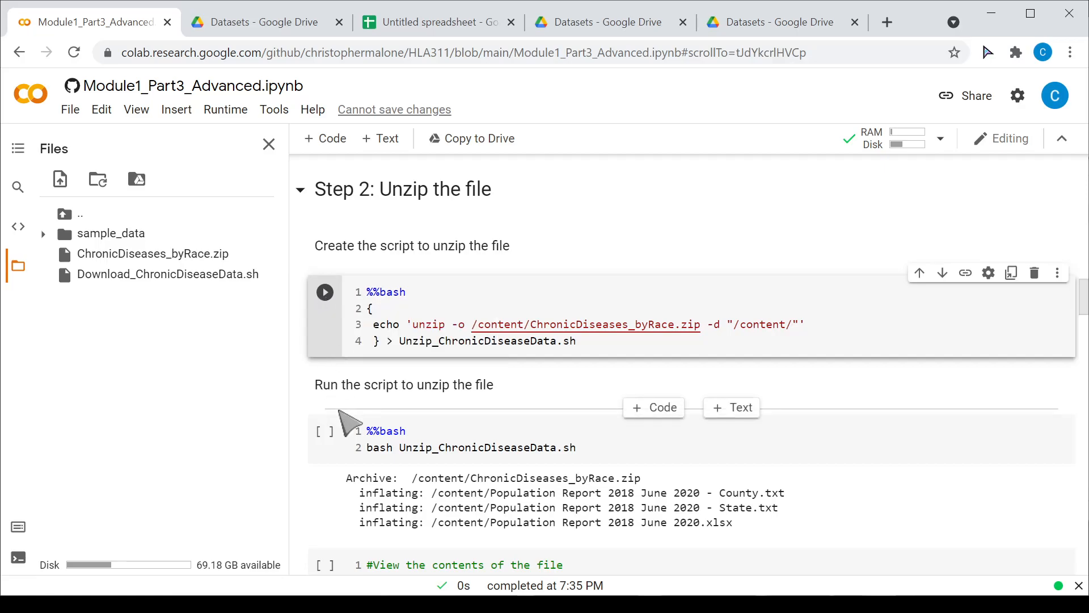
scroll(327, 420, "down", 1)
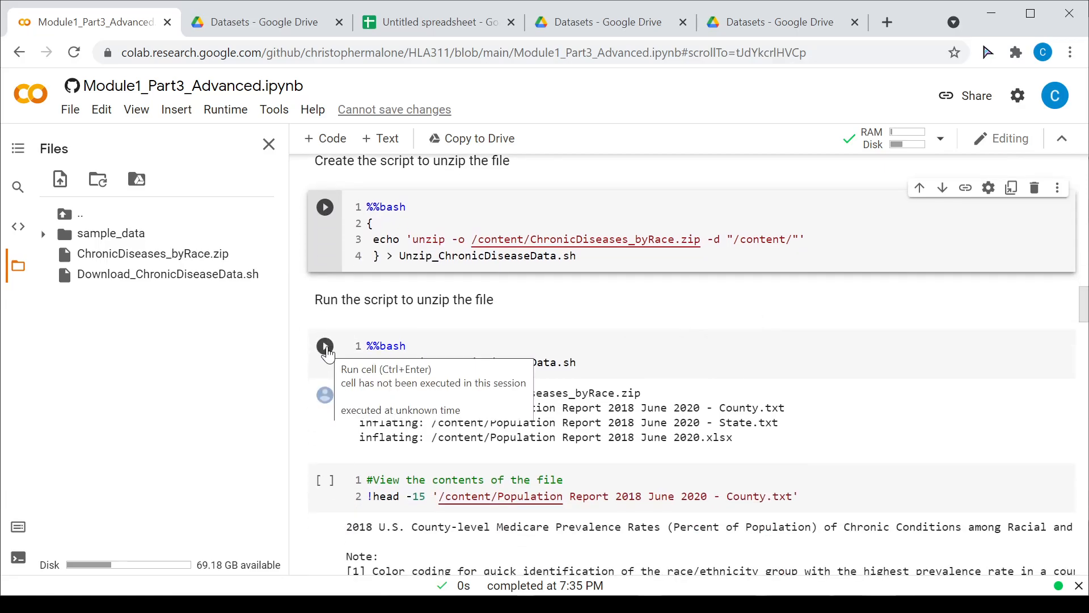
left_click(326, 346)
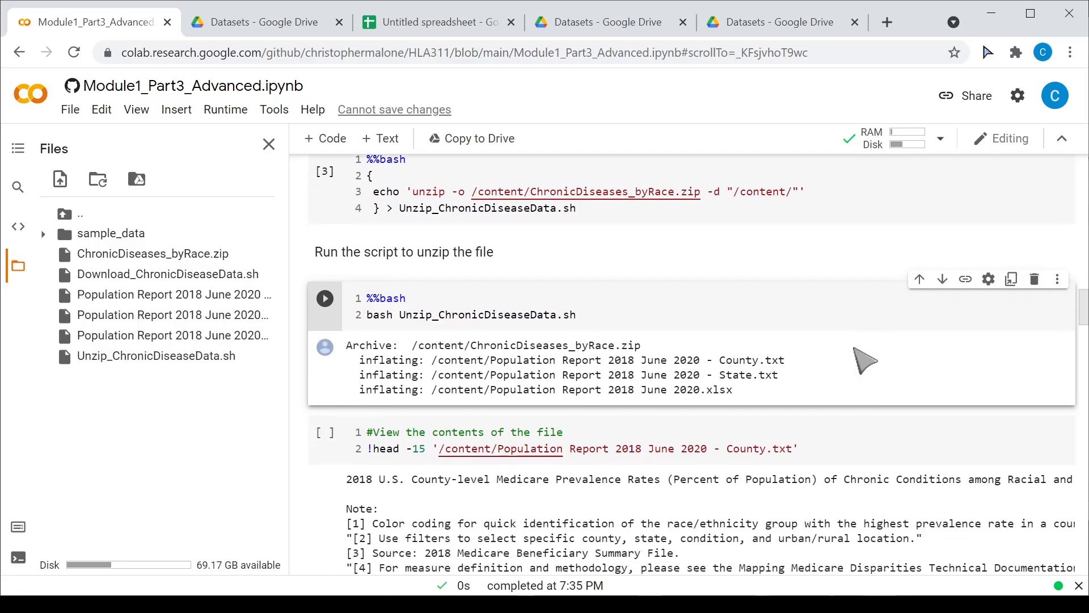
scroll(864, 359, "down", 1)
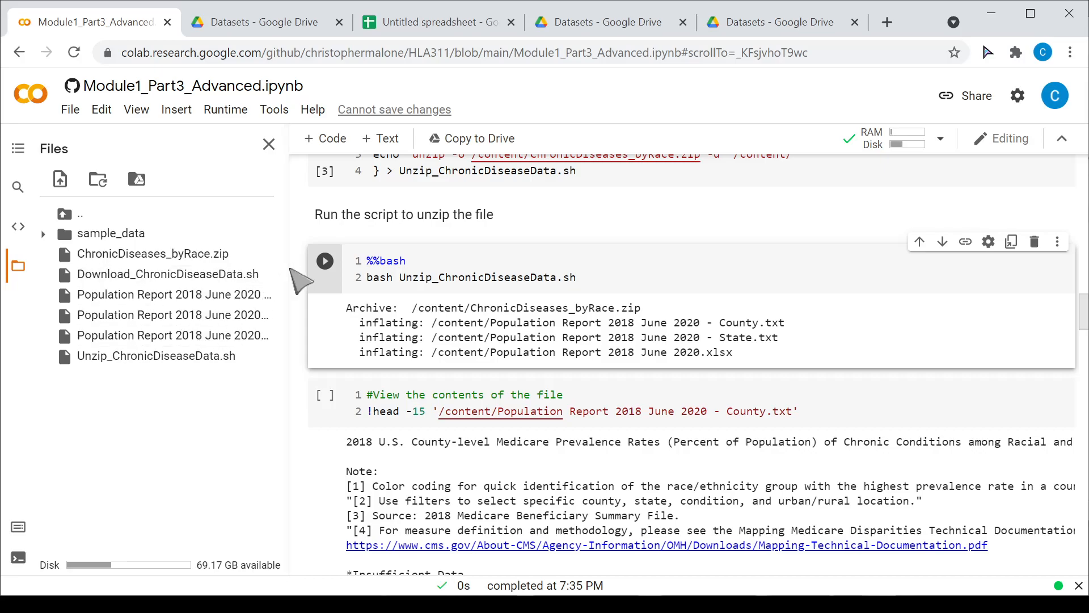
left_click_drag(290, 272, 363, 272)
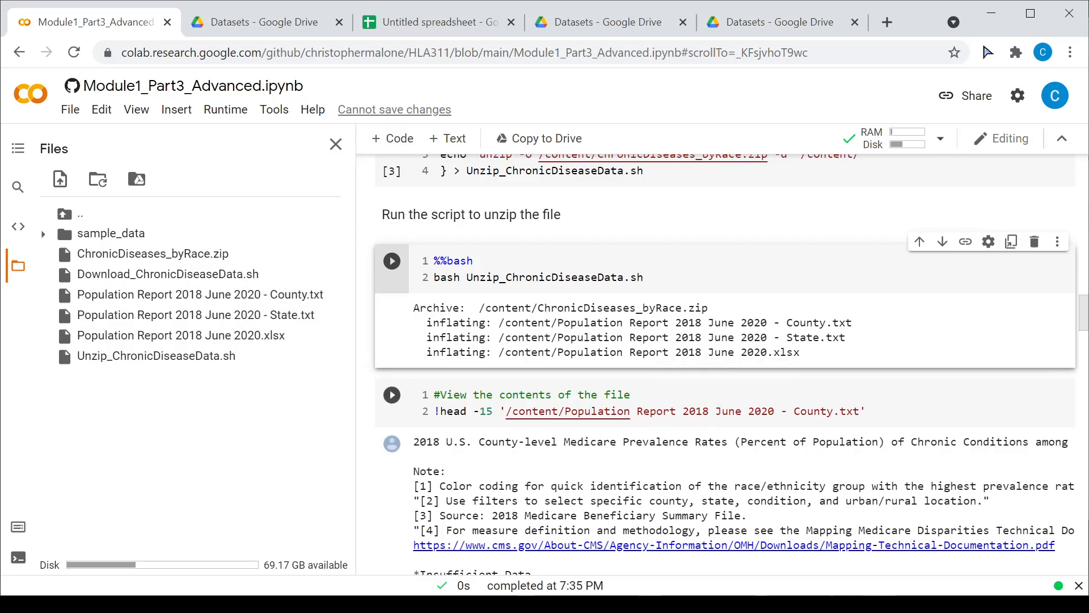
Display the first 15 lines of Population Report 2018 June 2020 - County.txt, examine the header notes, and close the file list
left_click(766, 416)
left_click(392, 396)
scroll(629, 398, "down", 3)
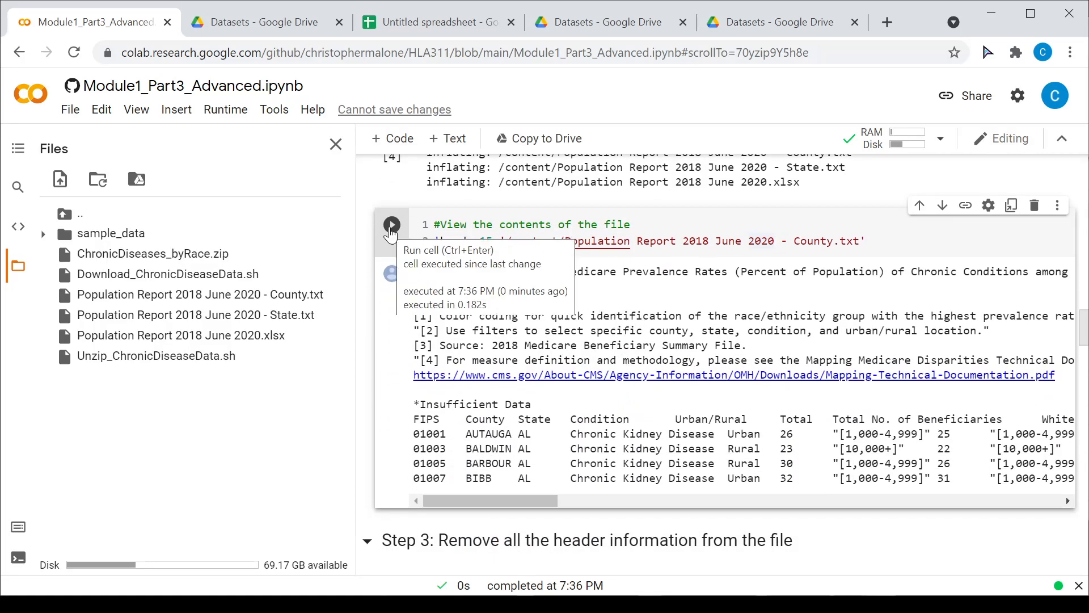
left_click_drag(414, 275, 540, 407)
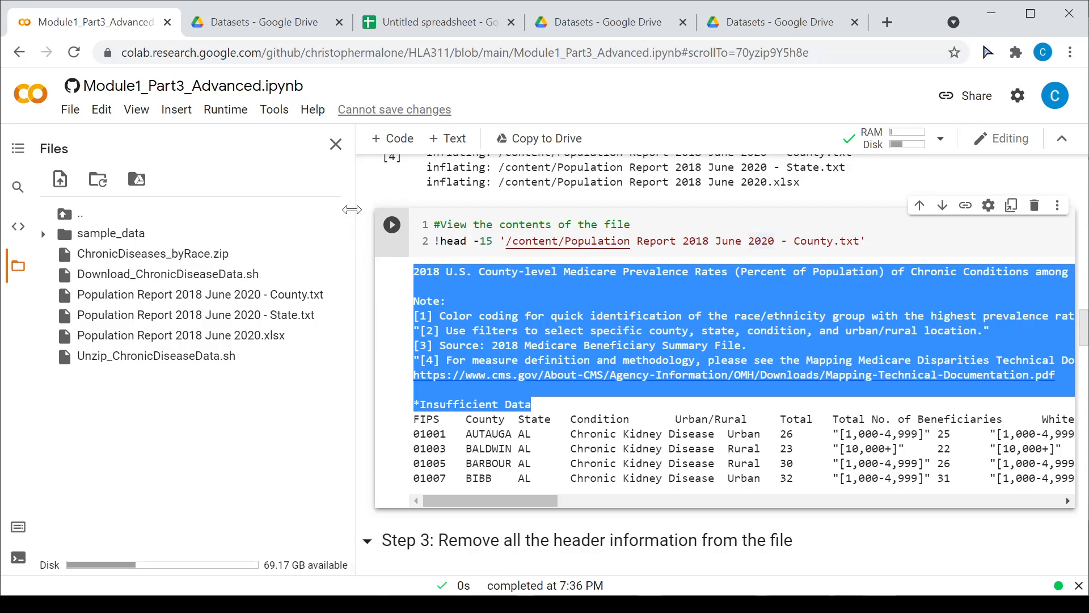
left_click(336, 144)
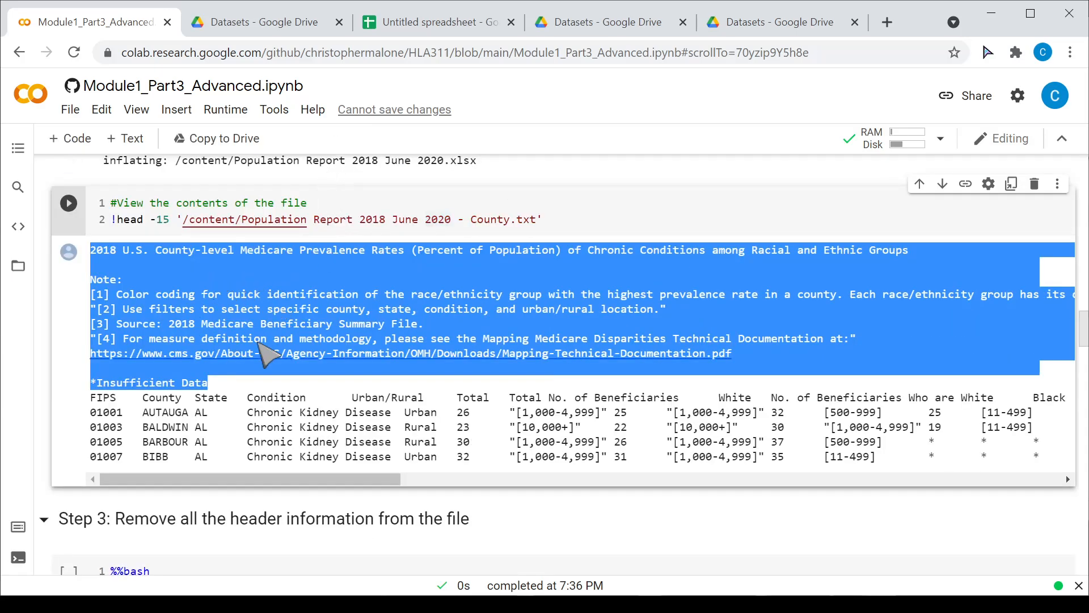
left_click(320, 327)
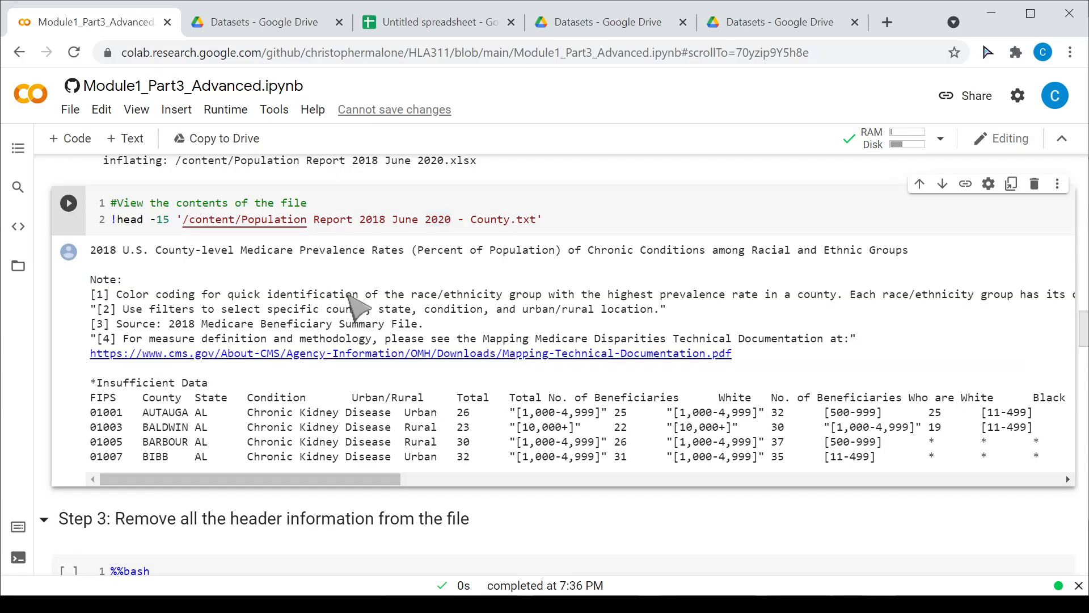
Run the Step 3 sed cell to delete lines 1 to 10 of the County.txt file, and display the file's first lines
scroll(405, 340, "down", 3)
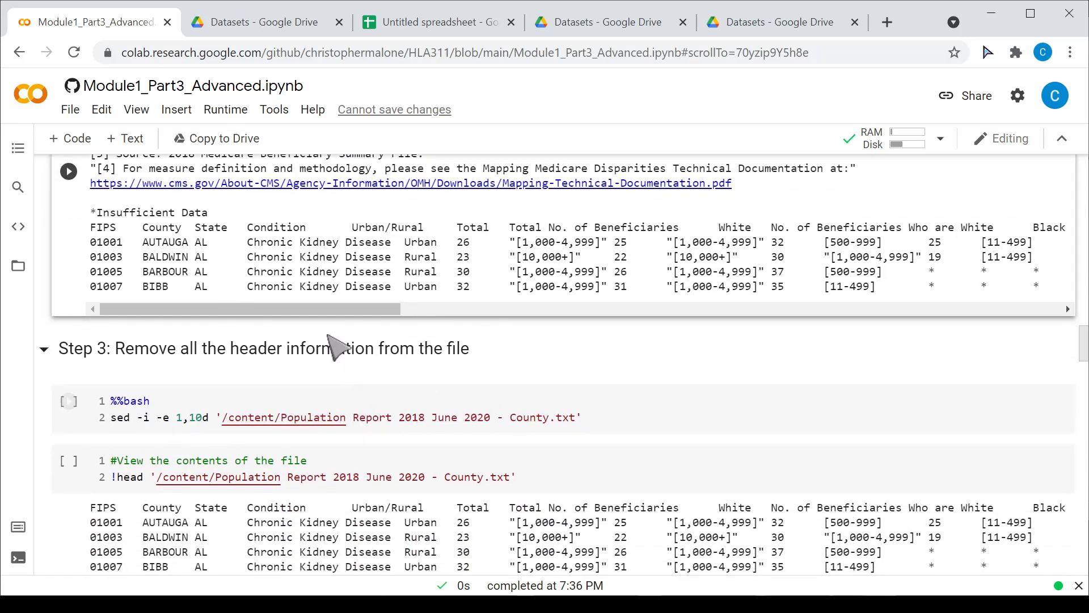
scroll(420, 255, "up", 3)
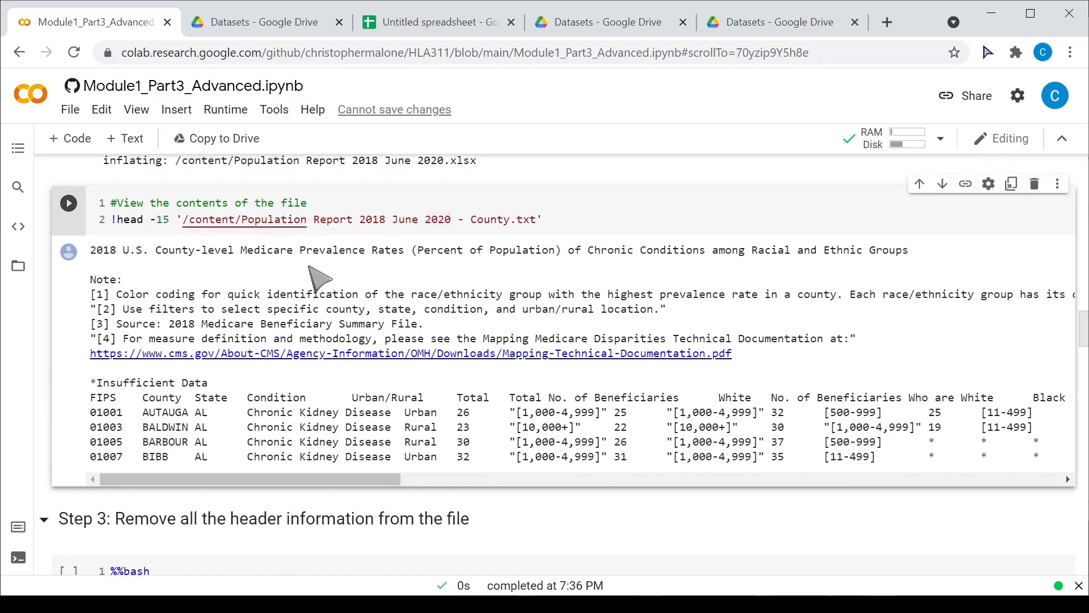
scroll(377, 291, "down", 3)
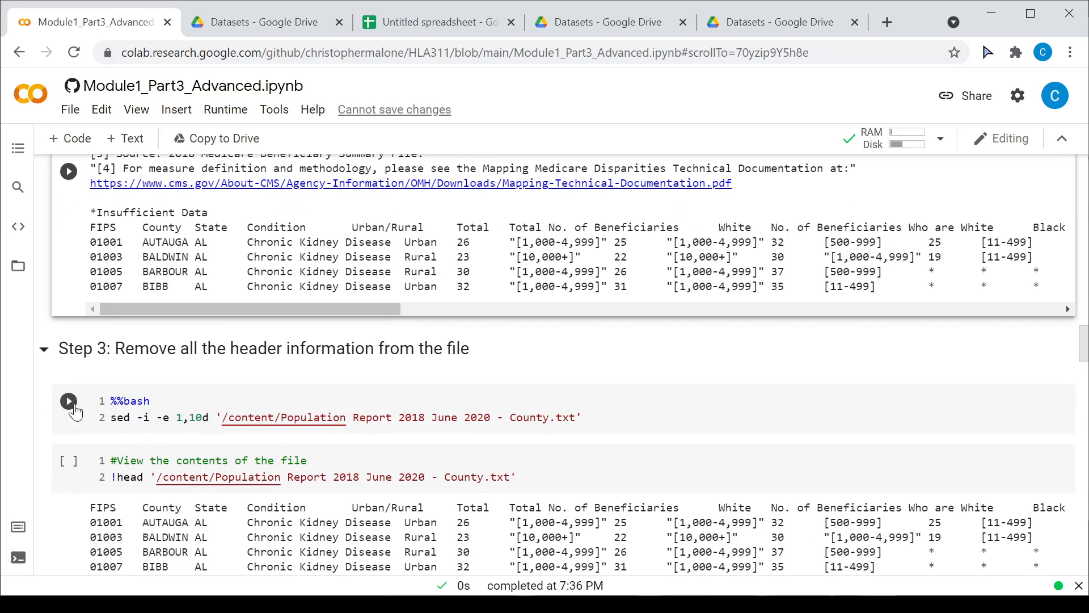
left_click(68, 402)
scroll(596, 316, "down", 3)
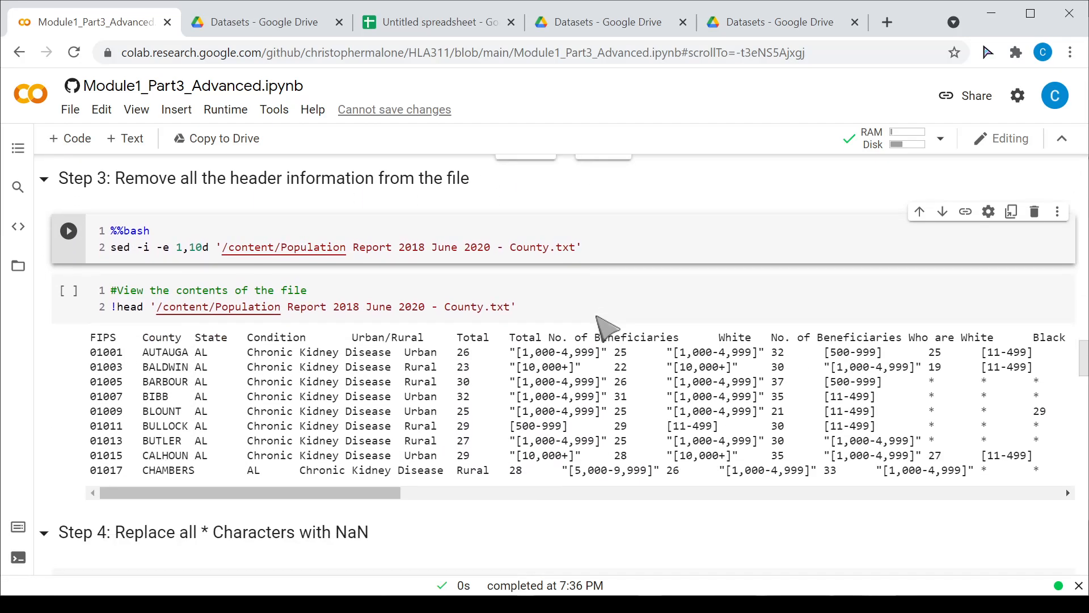
left_click(71, 292)
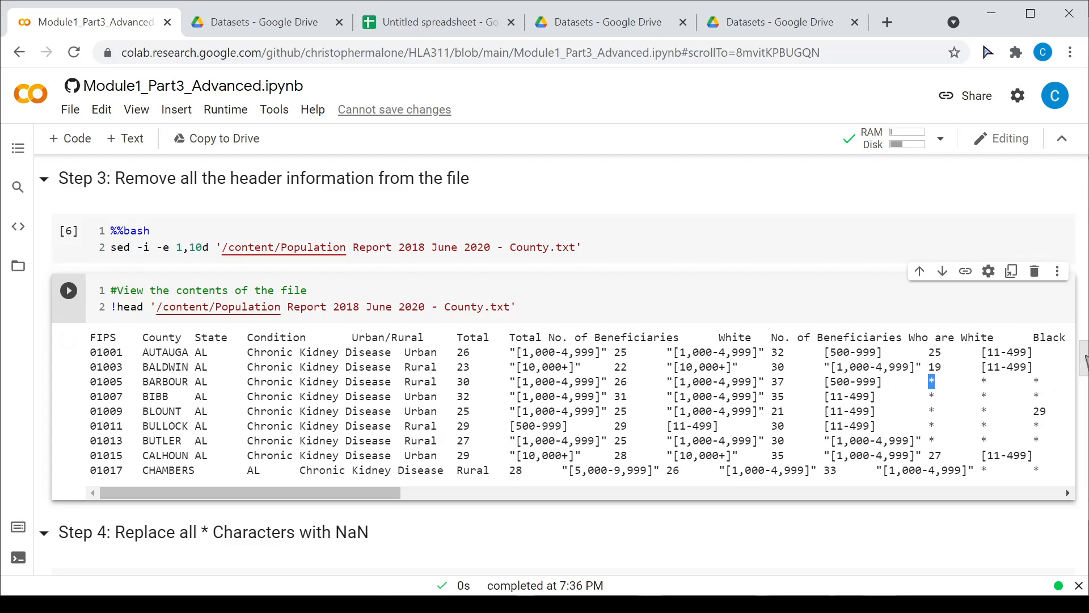
Run the Step 4 cell to replace all * characters with NaN in the County.txt file, and check its first lines
scroll(1084, 362, "down", 4)
scroll(1085, 381, "down", 1)
scroll(1085, 381, "down", 1)
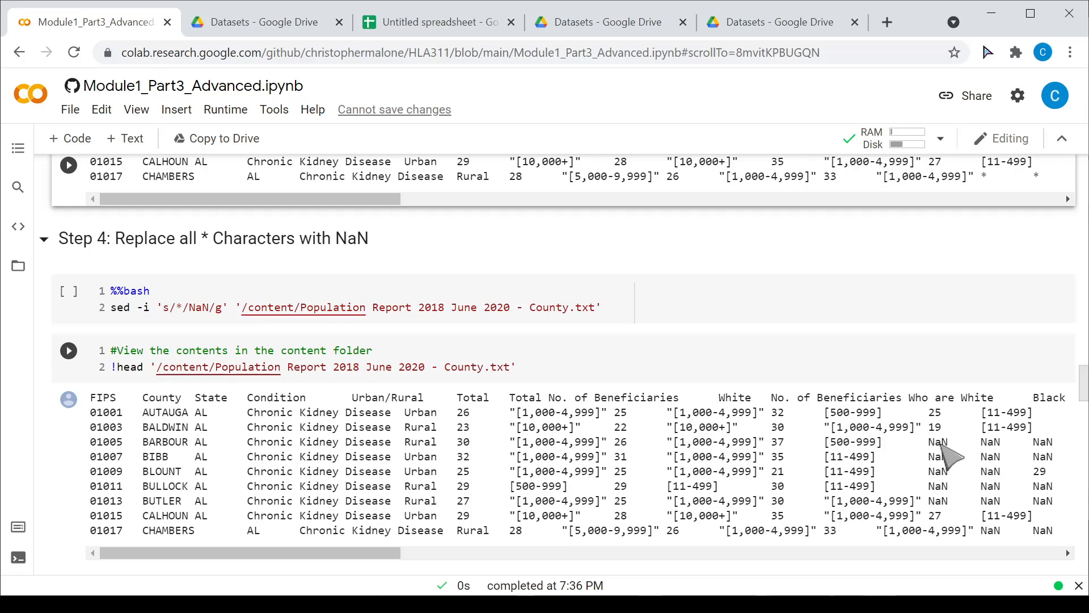
left_click(69, 299)
left_click(67, 292)
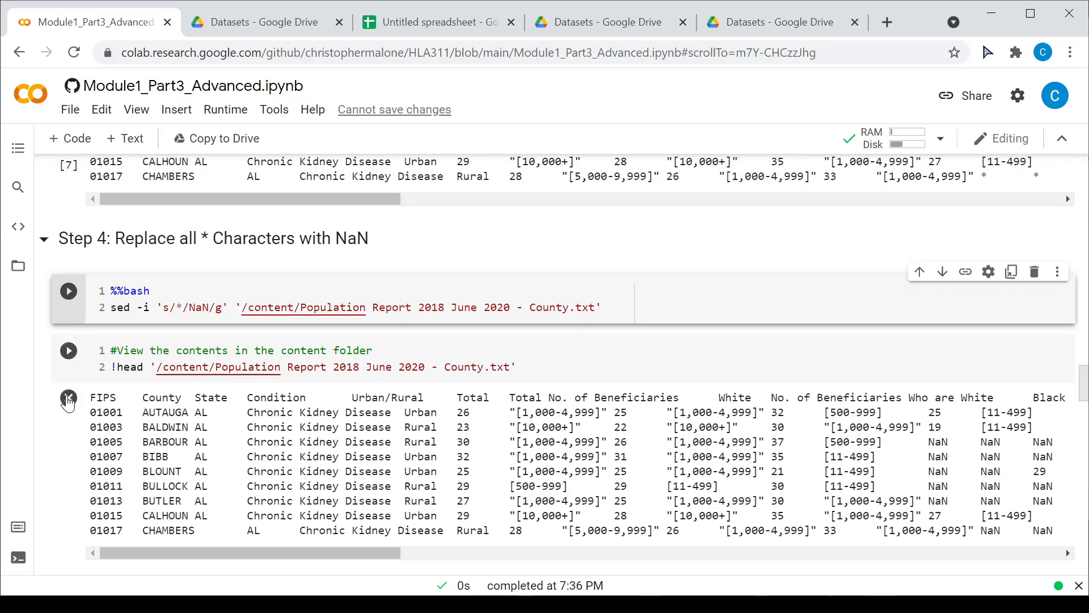
left_click(72, 354)
double_click(938, 442)
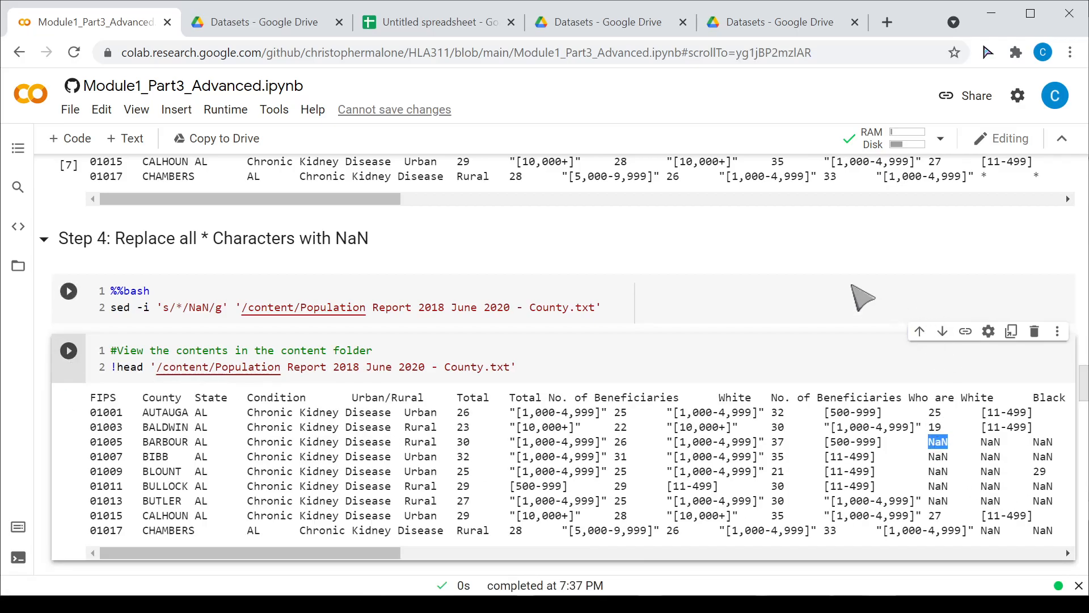
scroll(859, 295, "up", 3)
scroll(851, 483, "down", 5)
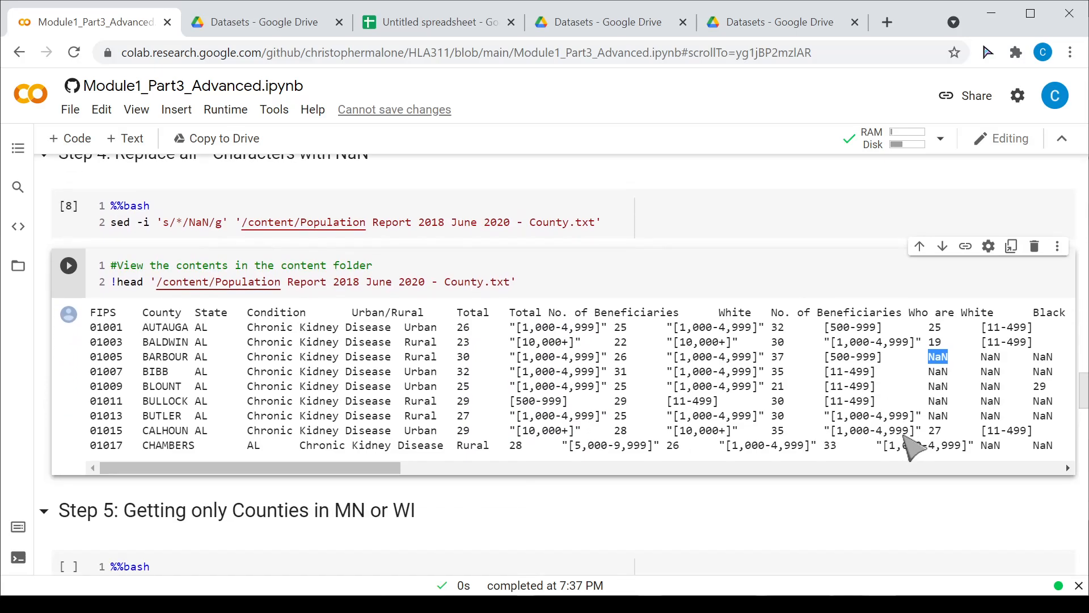
Run the Step 5 grep cell to write the FIPS header row and the MN and WI counties to the County MN and WI.txt file
scroll(950, 392, "down", 2)
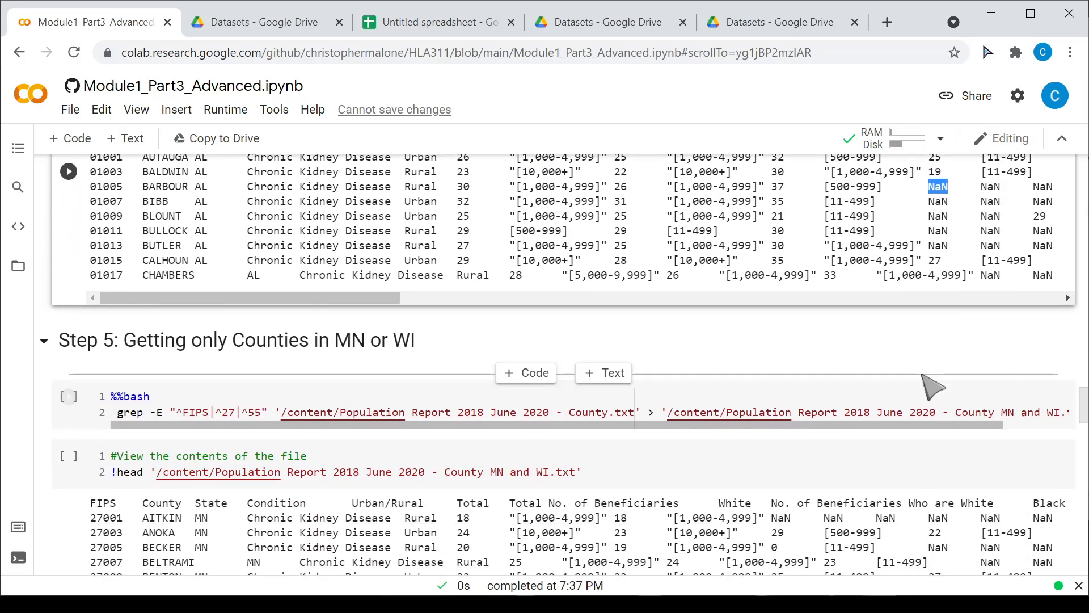
scroll(822, 377, "down", 2)
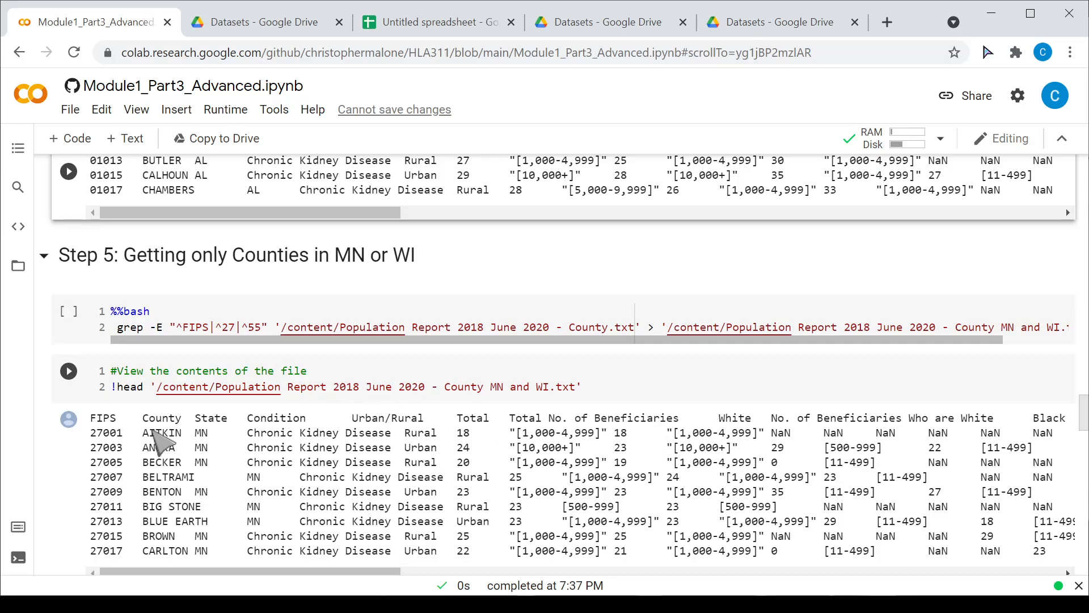
left_click(69, 420)
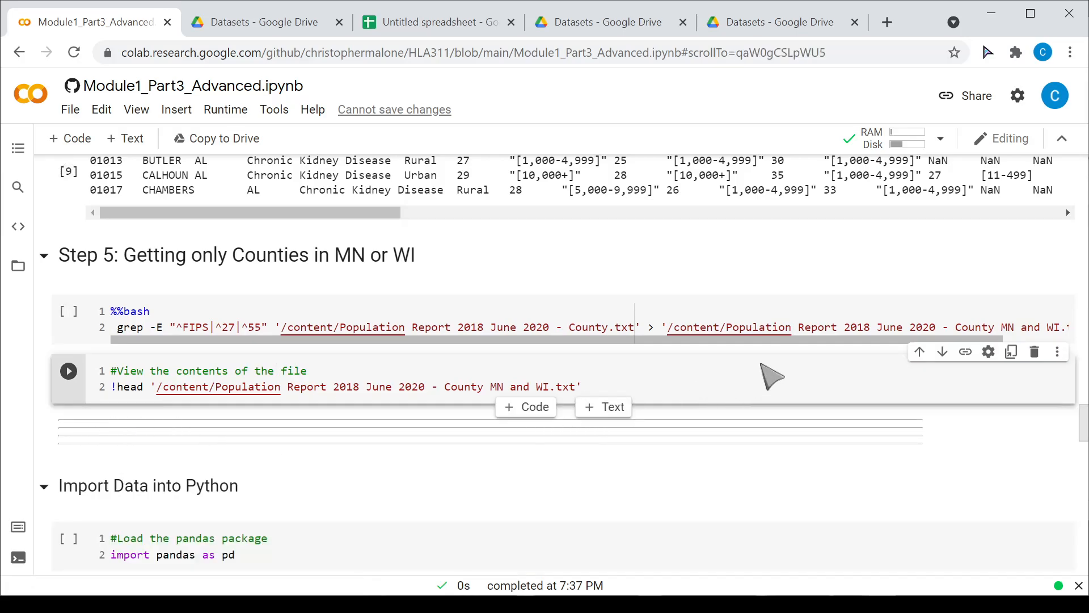
scroll(743, 380, "up", 3)
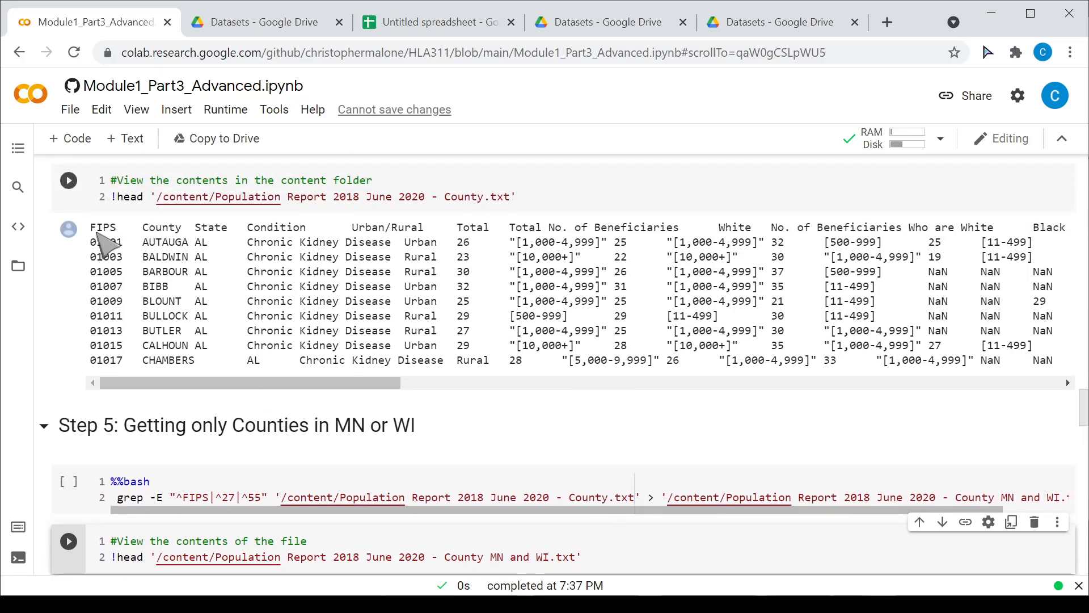
left_click_drag(91, 229, 428, 230)
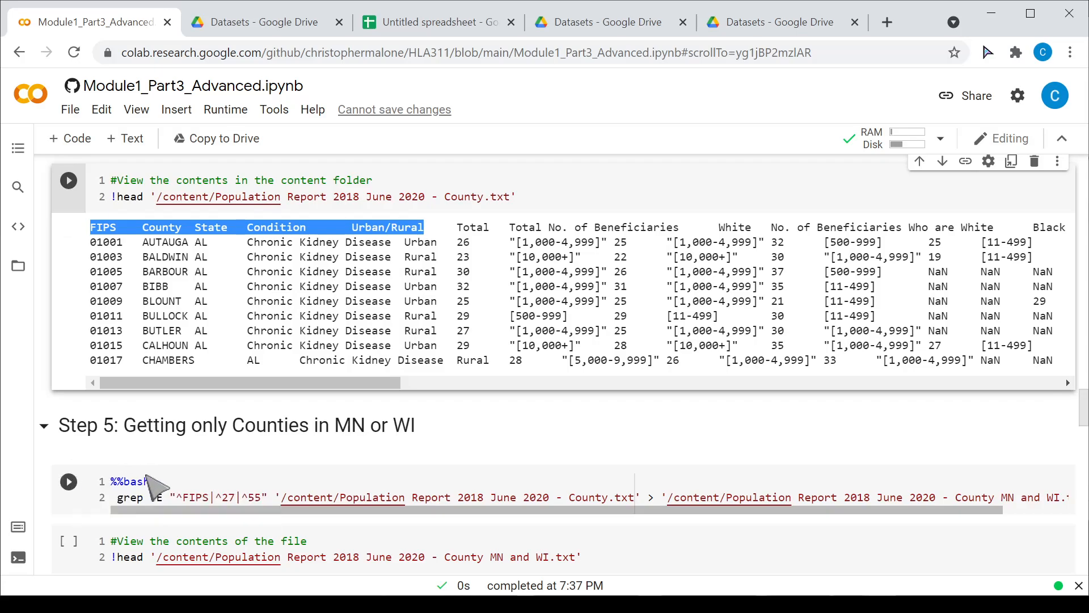
left_click(68, 484)
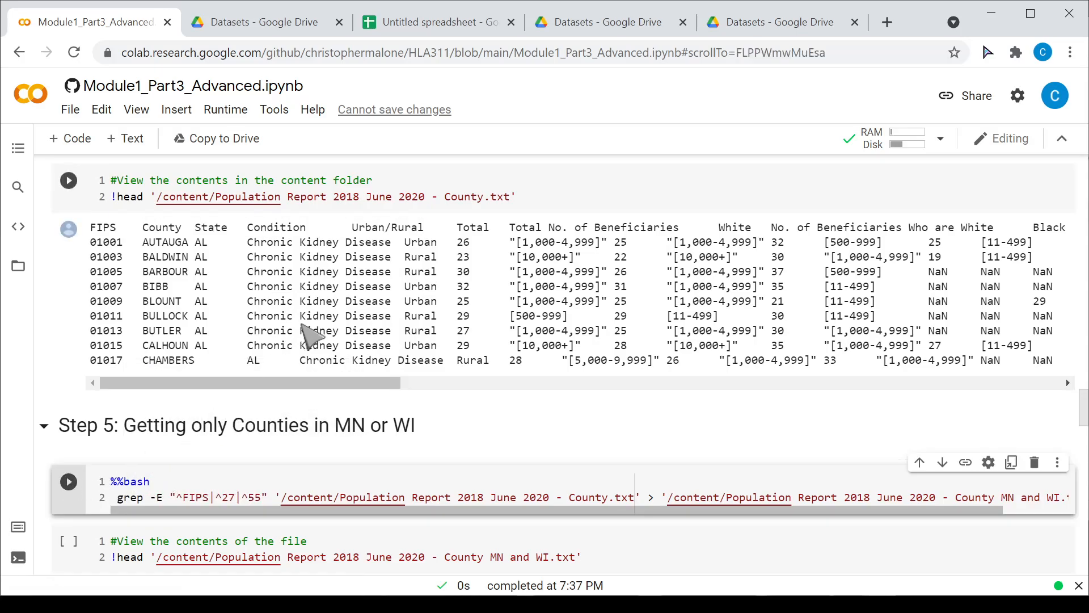
Display the first lines of Population Report 2018 June 2020 - County MN and WI.txt and check its header row
scroll(311, 340, "down", 6)
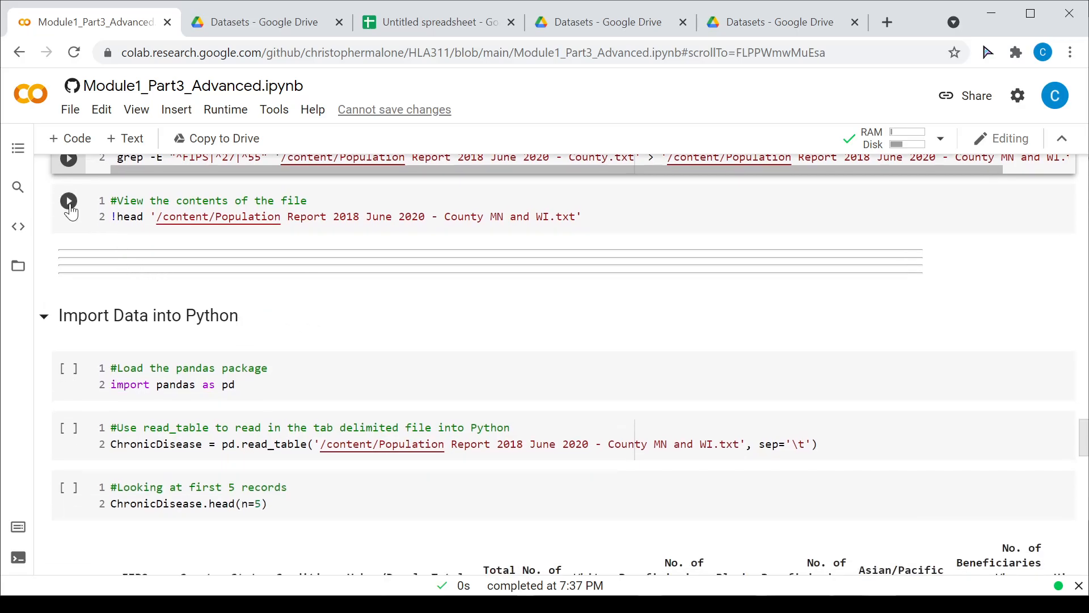
left_click(69, 204)
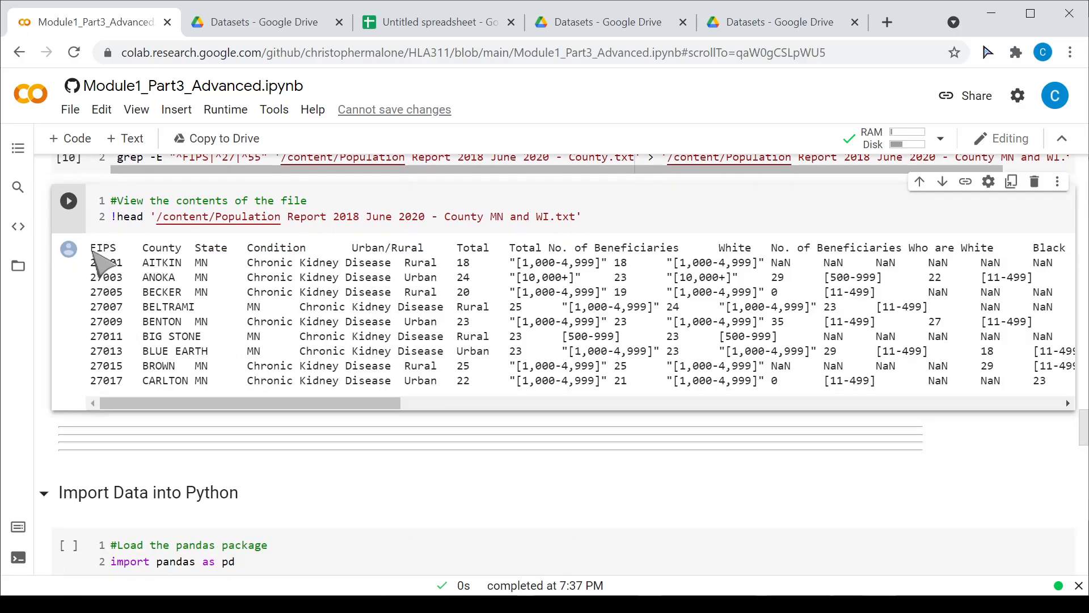
left_click_drag(92, 248, 220, 249)
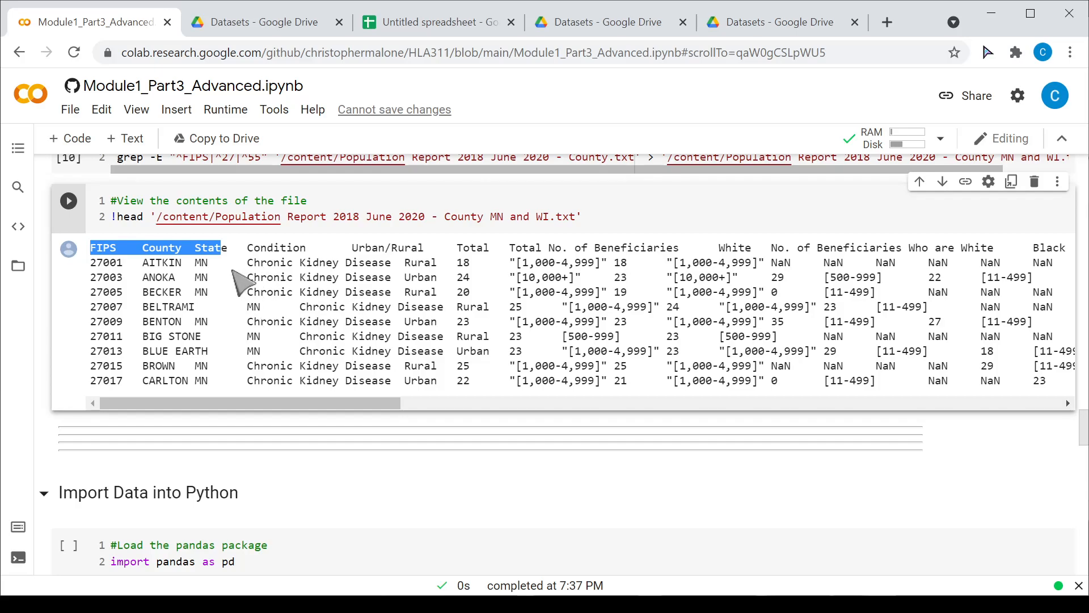
left_click(241, 282)
Go on to the Import Data into Python section and load the pandas package as pd
scroll(352, 304, "down", 3)
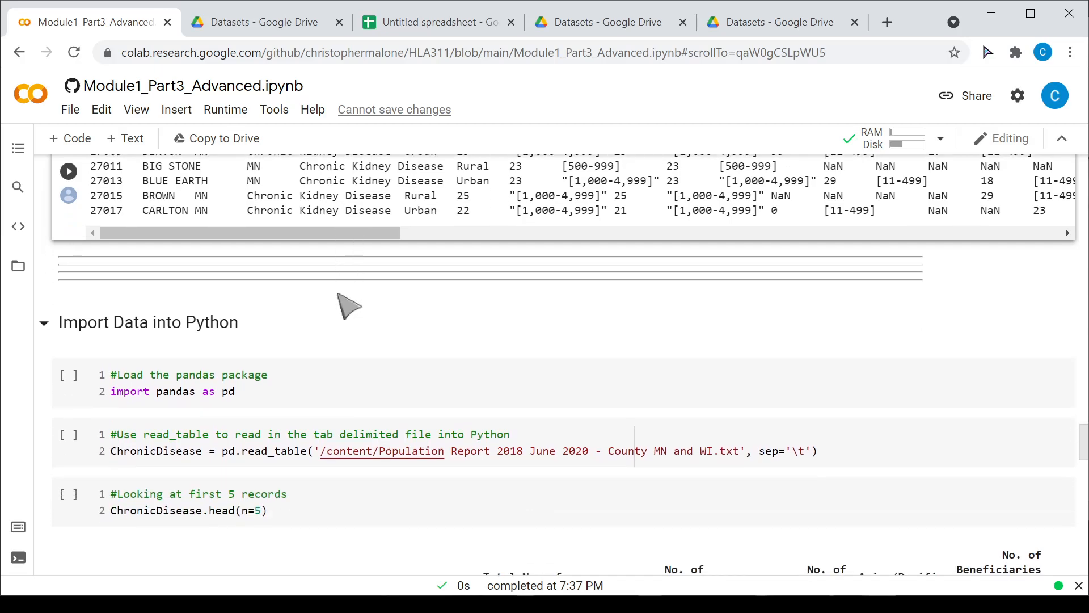
scroll(346, 301, "down", 1)
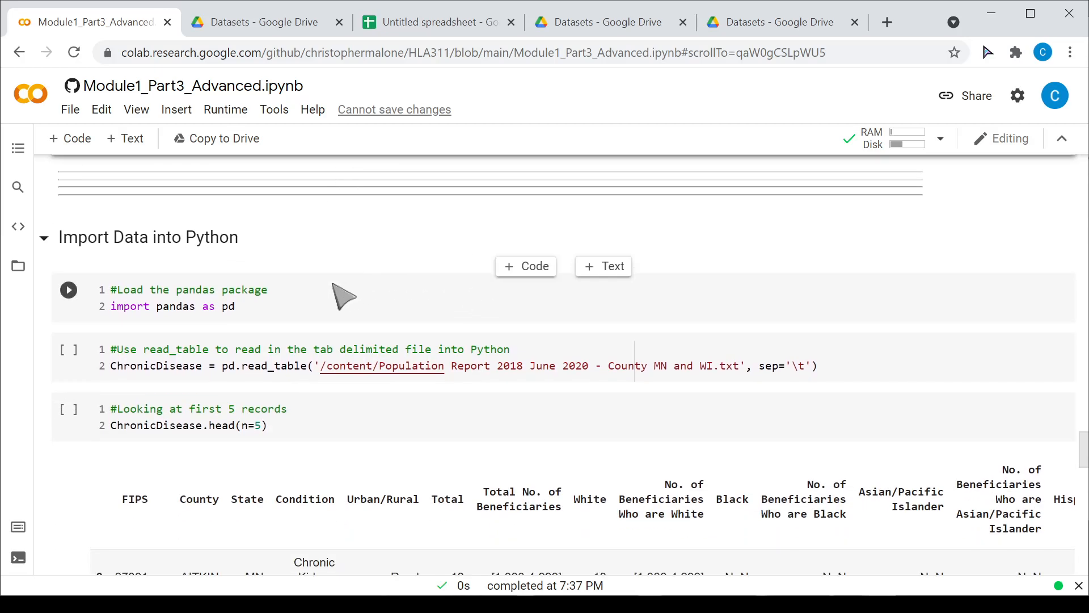
scroll(306, 250, "down", 1)
mouse_move(71, 215)
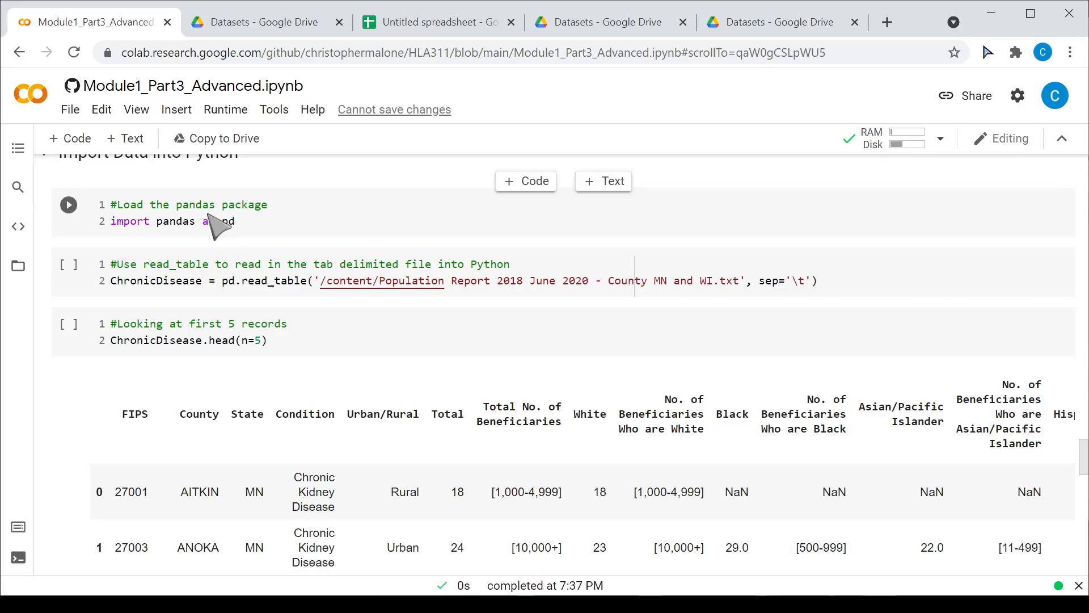
left_click(69, 210)
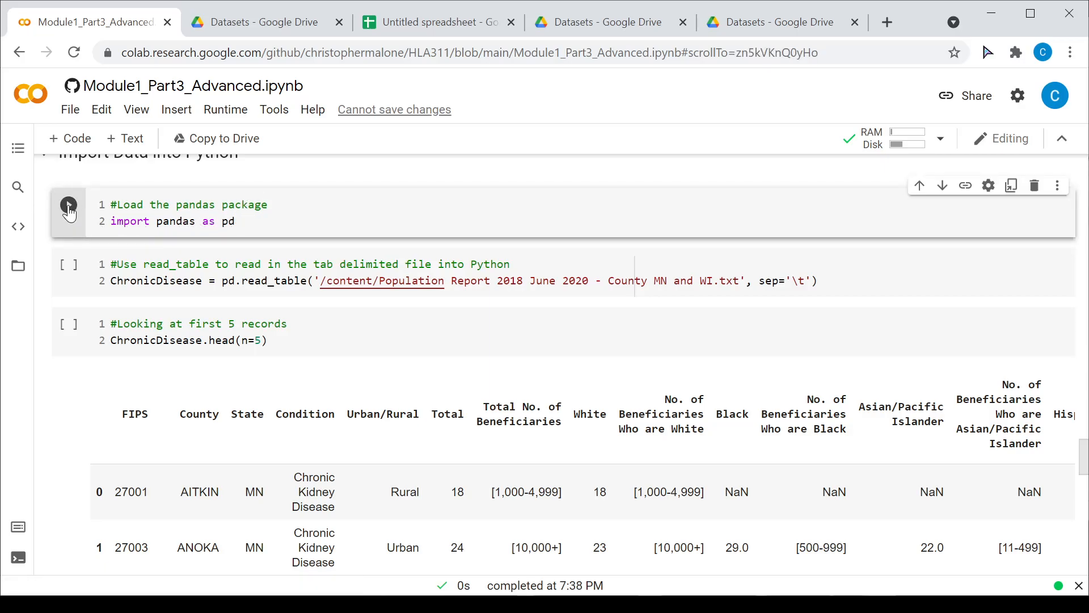
Read the tab-delimited County MN and WI.txt file into ChronicDisease with read_table and sep='\t'
left_click_drag(243, 282, 295, 281)
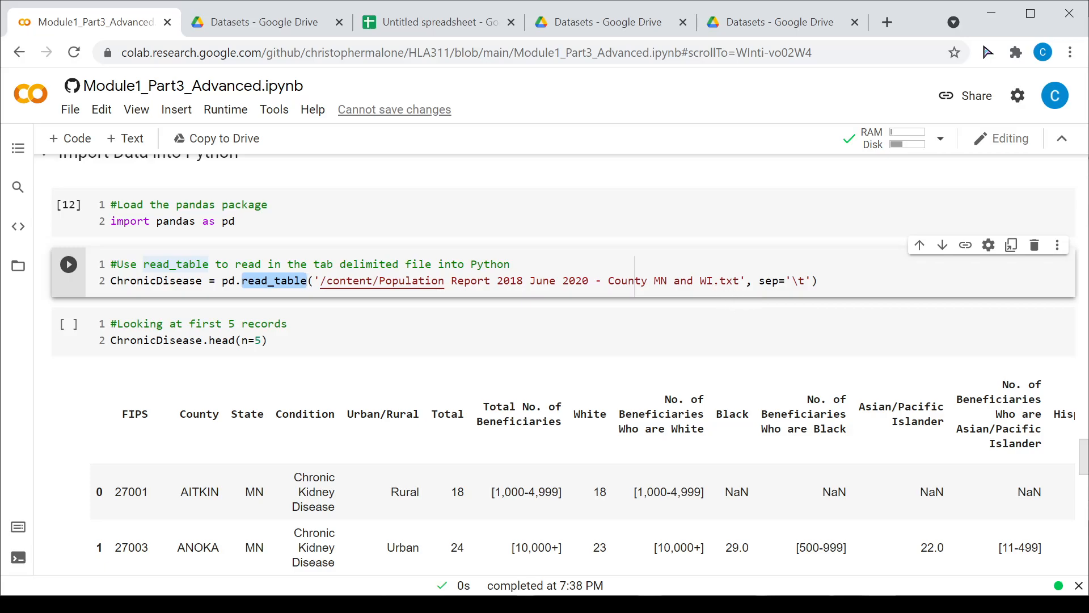
left_click_drag(760, 281, 814, 284)
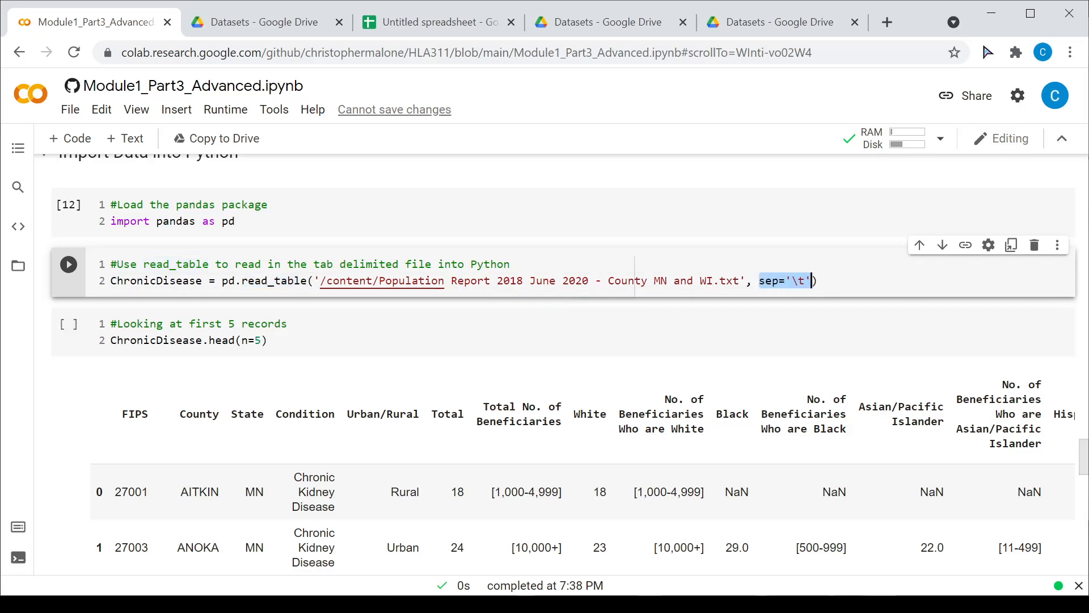
left_click(68, 264)
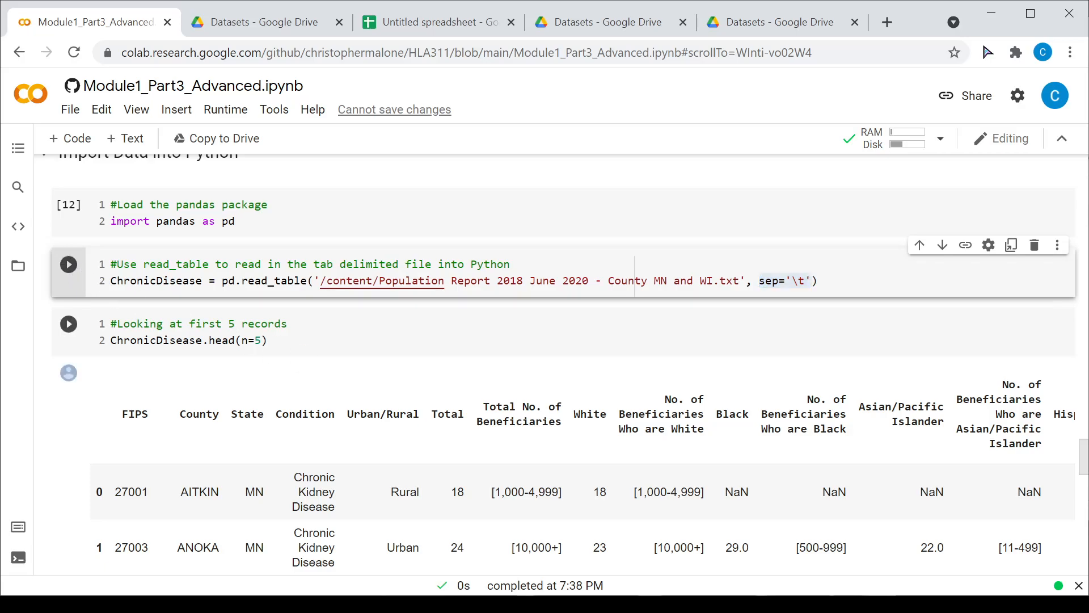
scroll(457, 356, "down", 1)
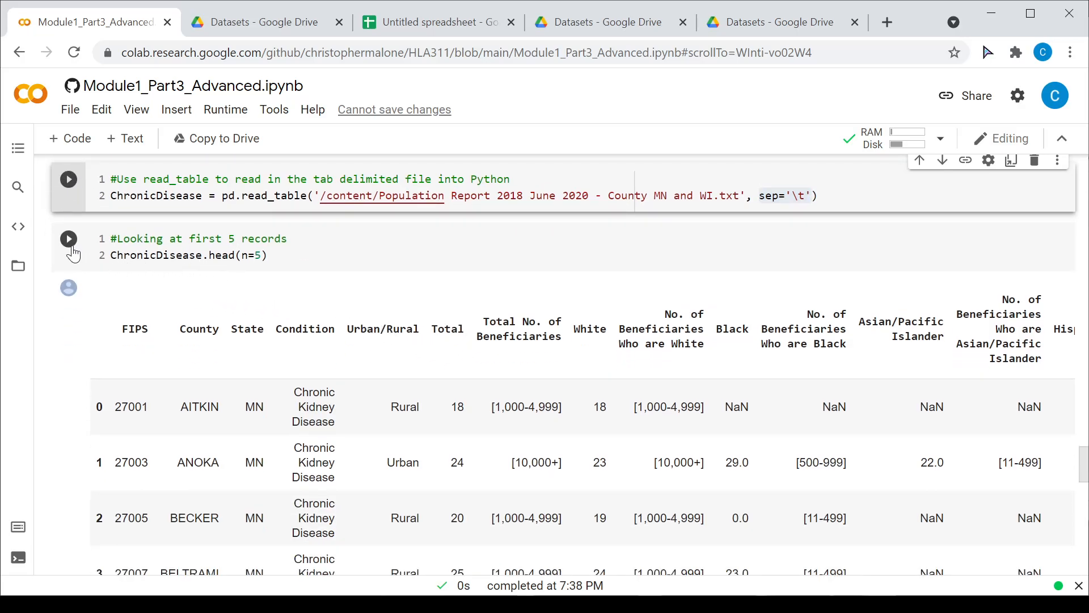
Display the first 5 records of ChronicDisease with head(n=5) and look over the table
left_click(70, 247)
scroll(517, 390, "down", 1)
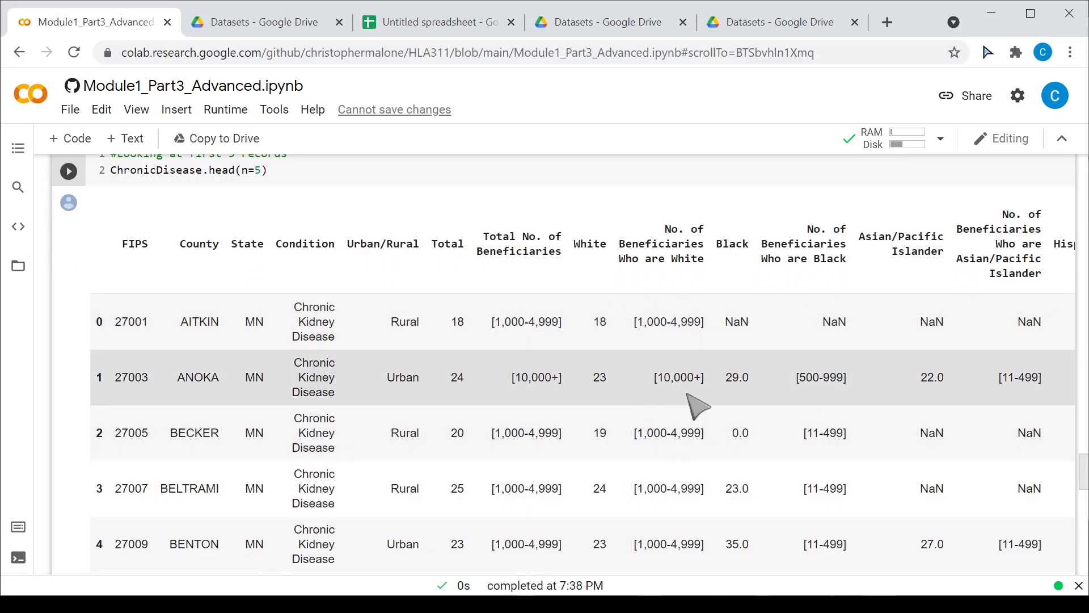
scroll(716, 419, "up", 1)
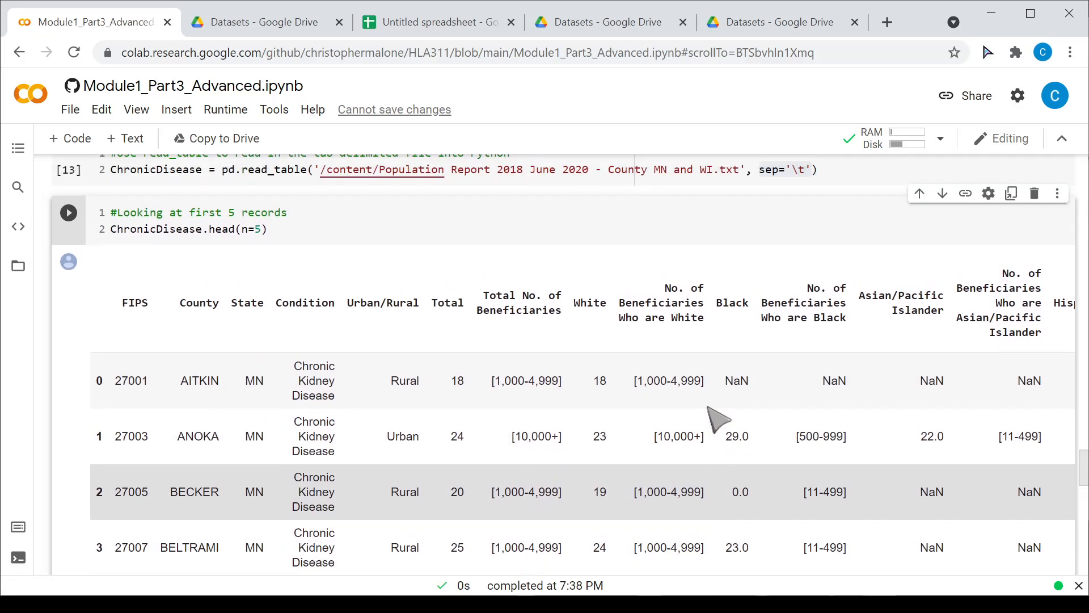
Install the dfply package with pip
scroll(714, 420, "down", 5)
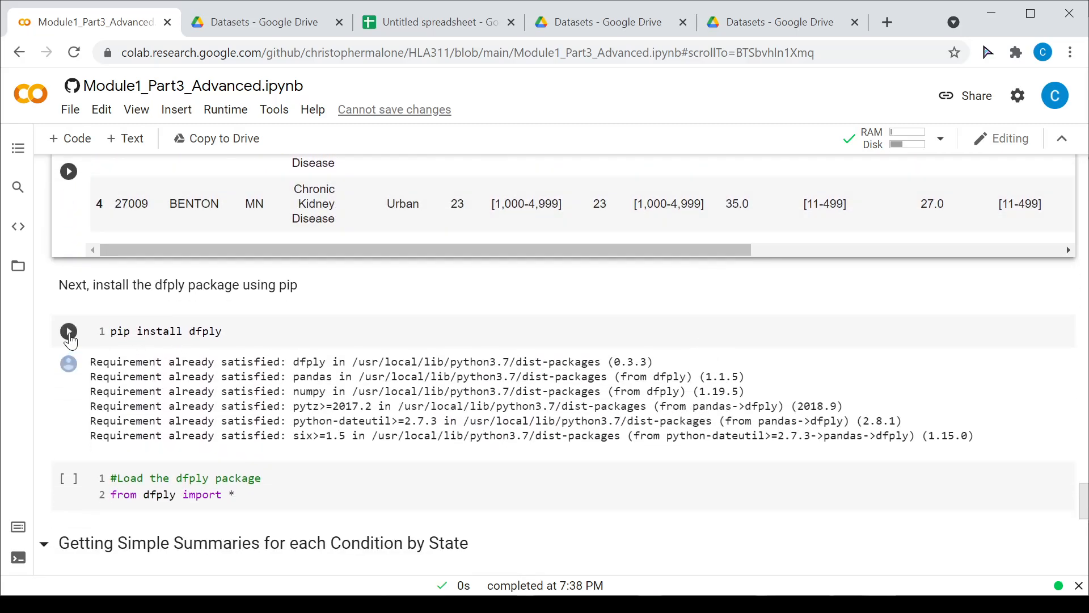
left_click_drag(191, 335, 222, 334)
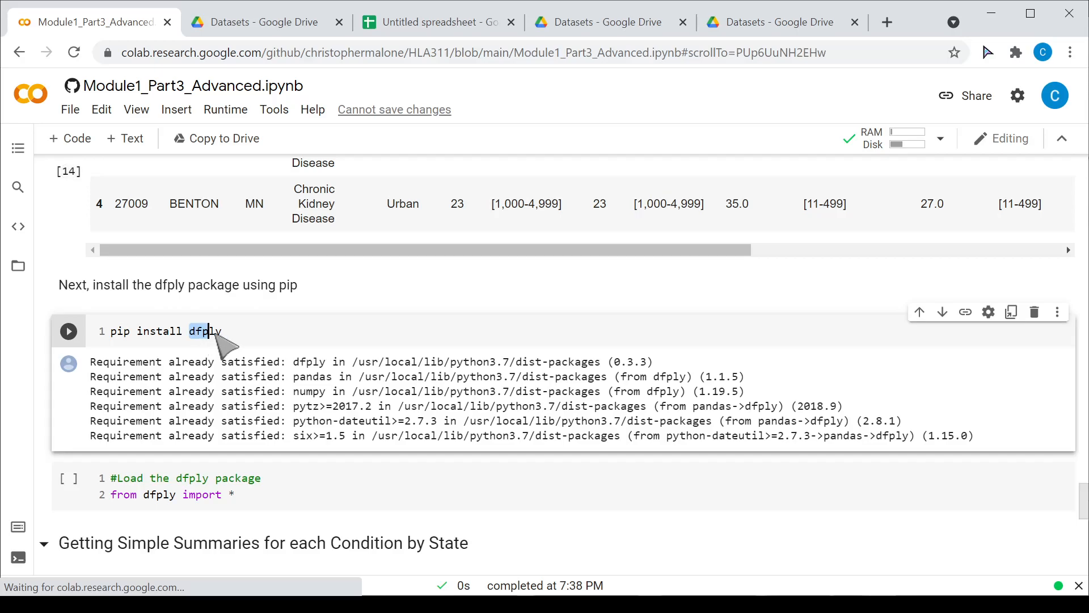
scroll(433, 355, "down", 3)
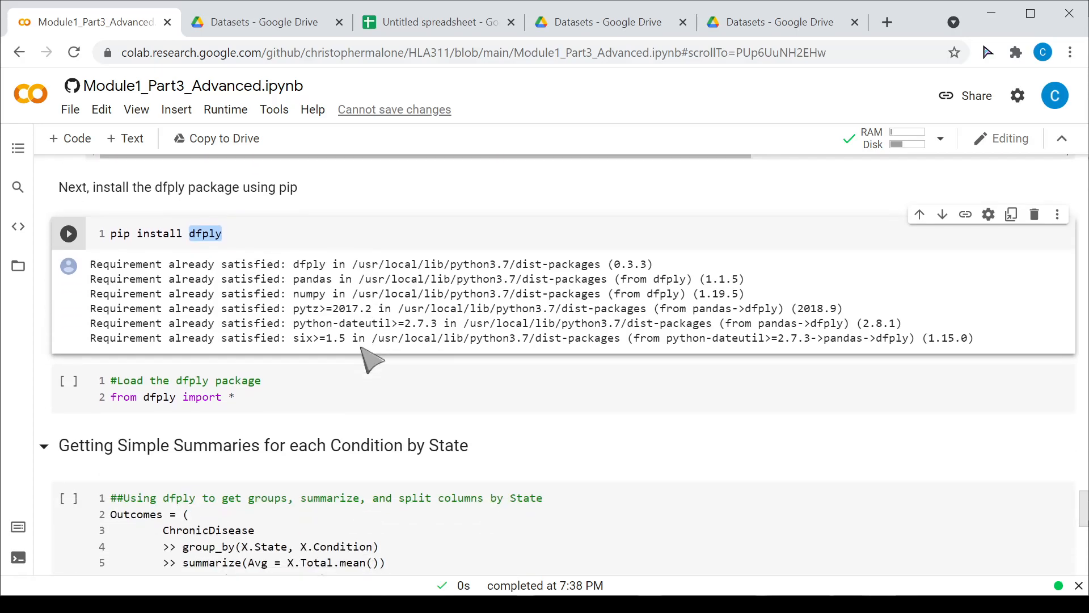
left_click(68, 171)
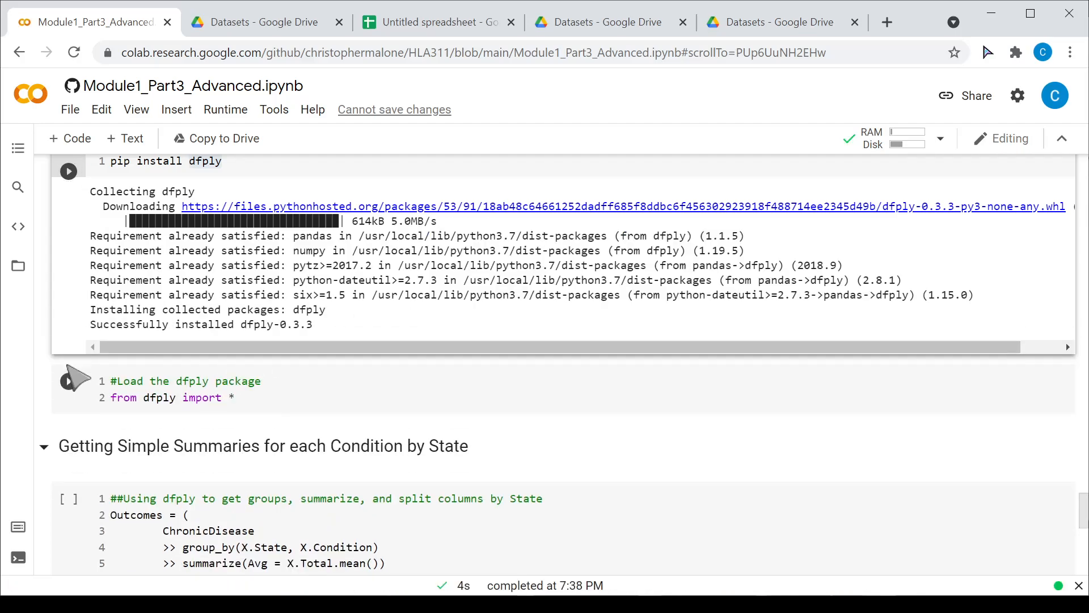
Load everything from the dfply package with the import cell
left_click(68, 381)
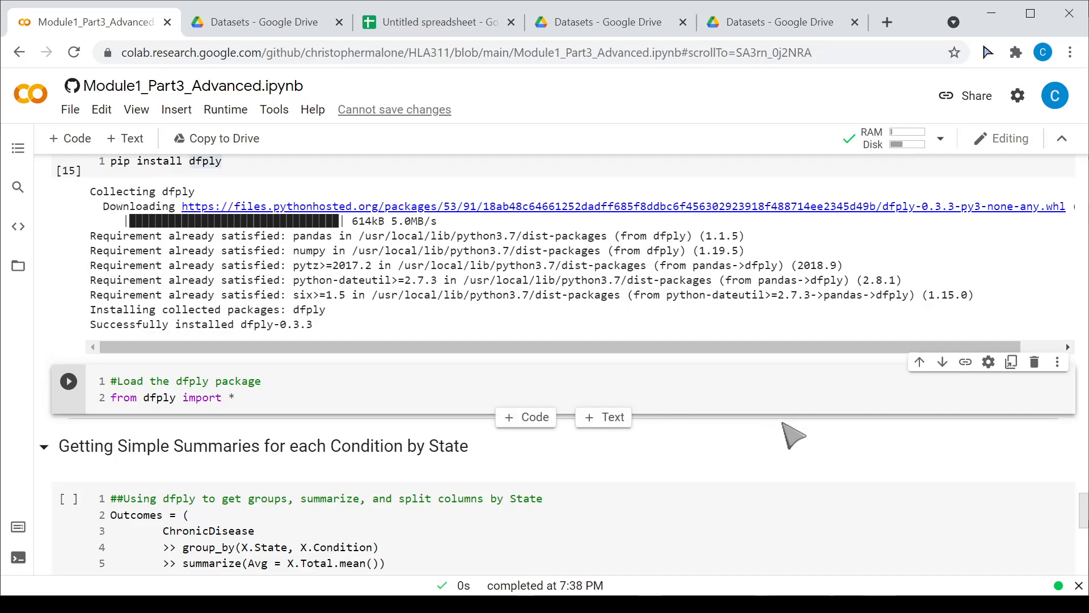
scroll(791, 434, "down", 5)
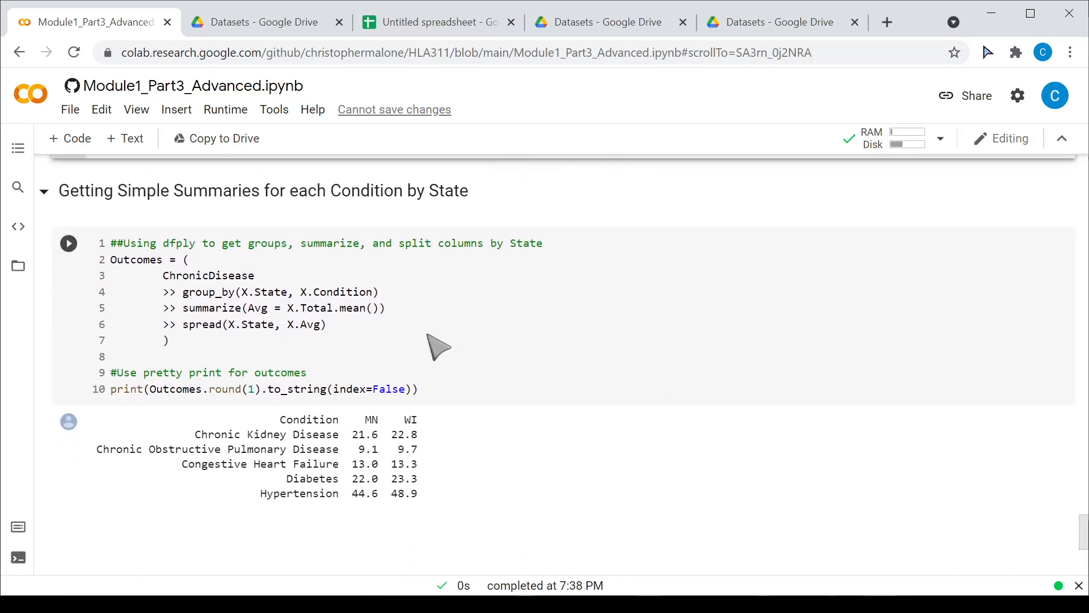
scroll(440, 346, "up", 6)
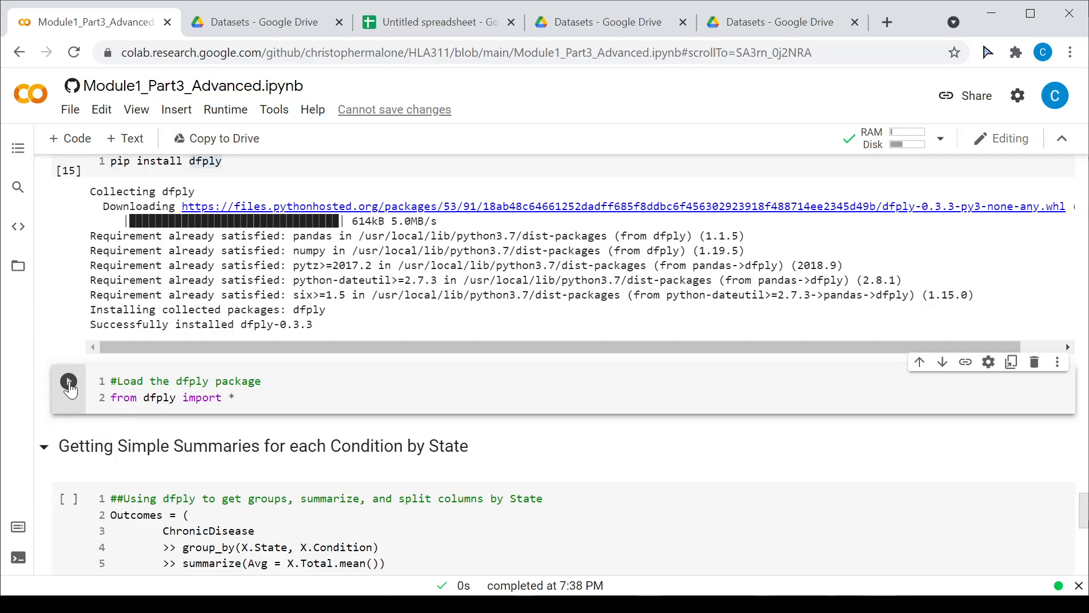
Run the dfply cell that averages Total by State and Condition, spreads it by State and prints the rounded Outcomes table
scroll(652, 430, "down", 5)
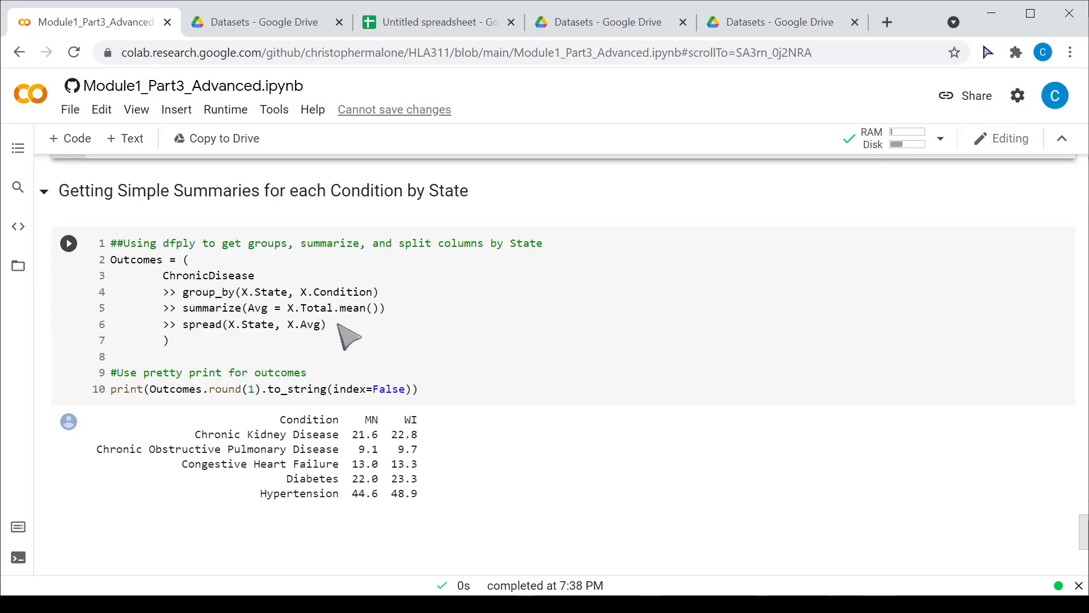
mouse_move(347, 317)
left_click(68, 421)
left_click(68, 244)
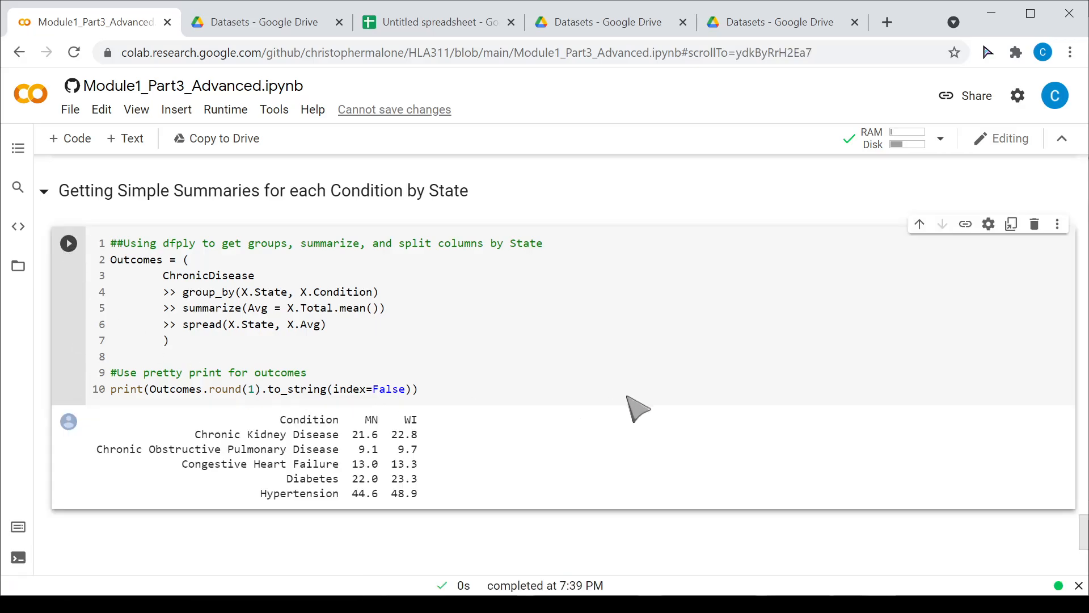
Compare the MN and WI averages in the Outcomes table, highlighting WI's Chronic Kidney Disease value and the Hypertension row
scroll(646, 425, "down", 2)
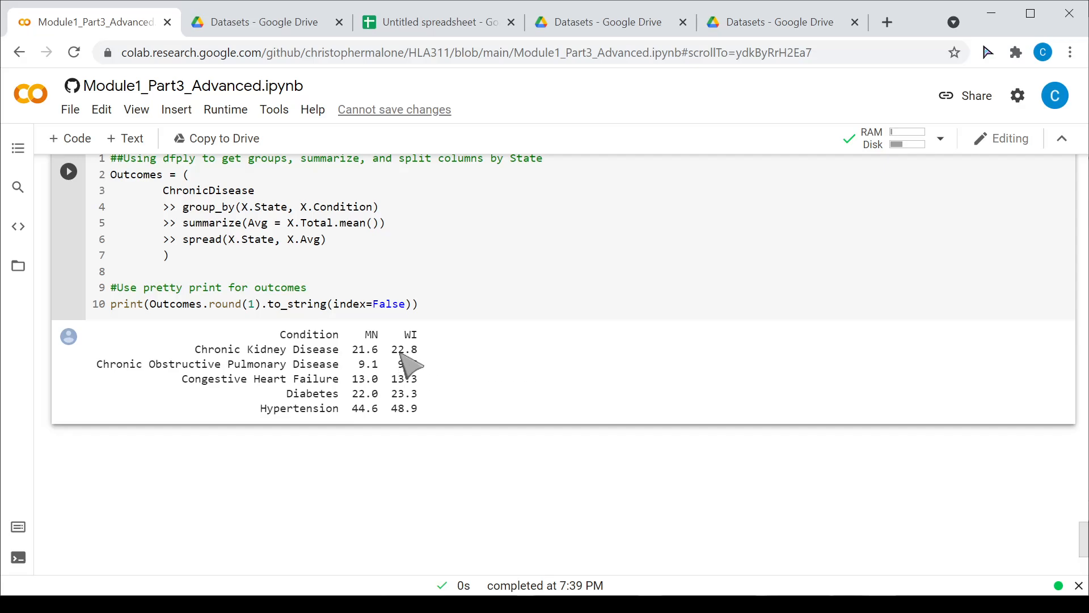
left_click_drag(393, 351, 418, 352)
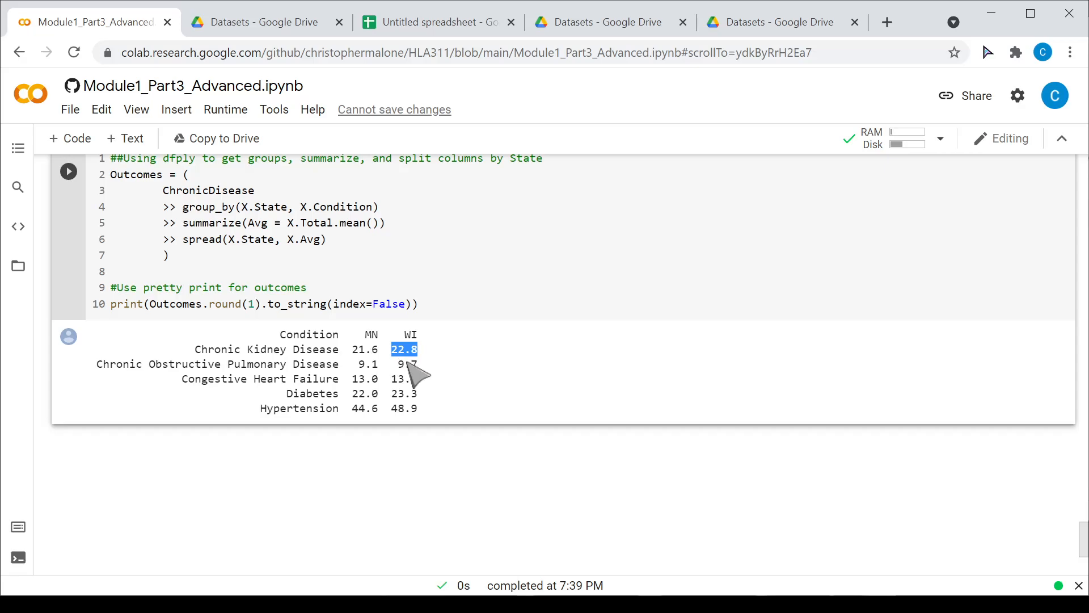
left_click_drag(262, 410, 419, 410)
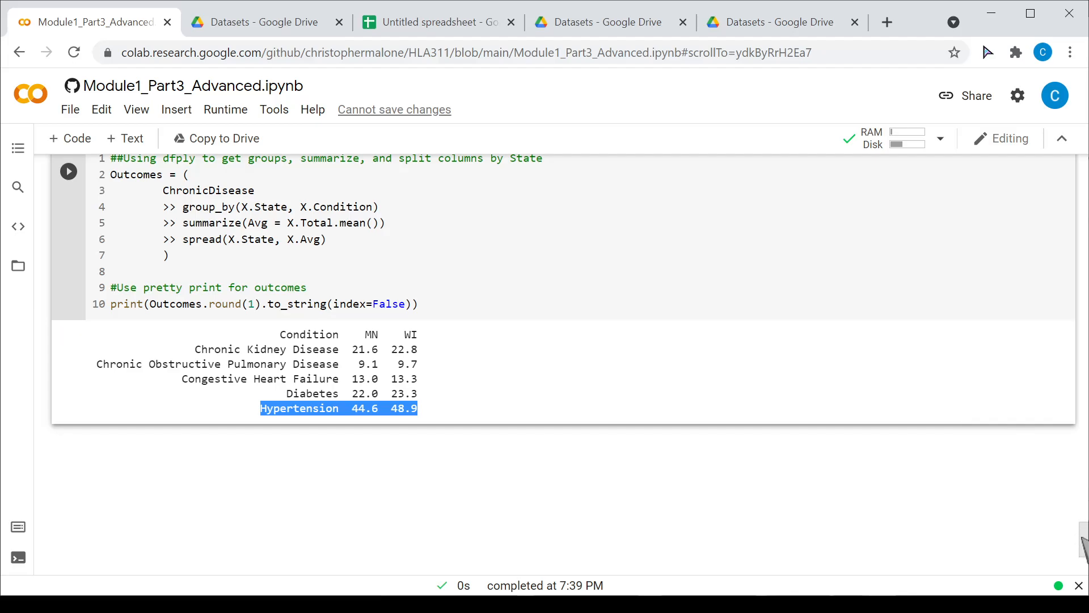
Return to the beginning of the notebook and review its list of data processing steps
left_click_drag(1083, 547, 1082, 159)
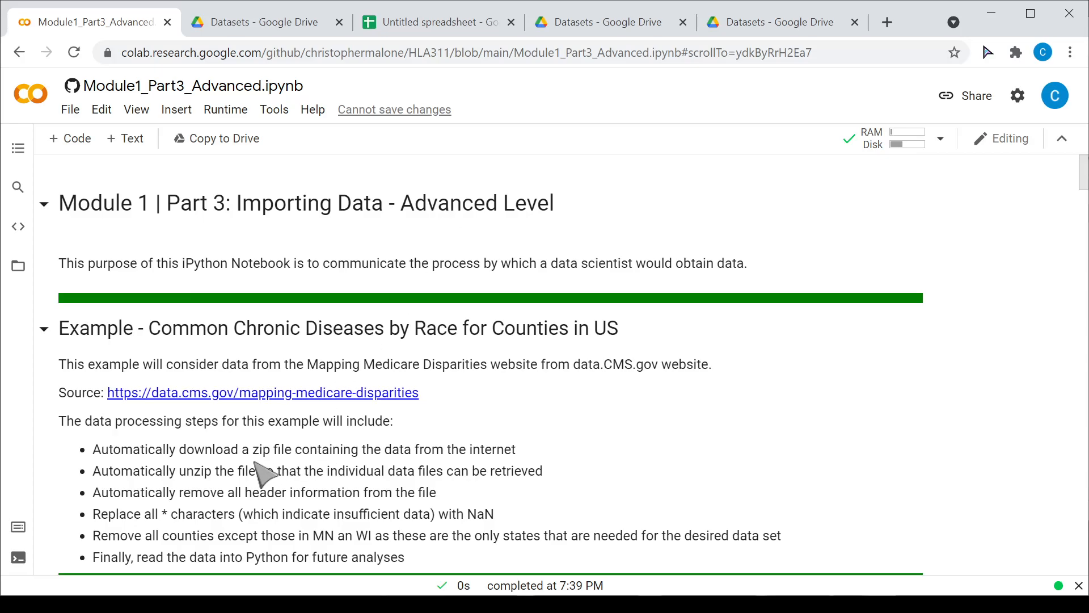
scroll(250, 437, "down", 1)
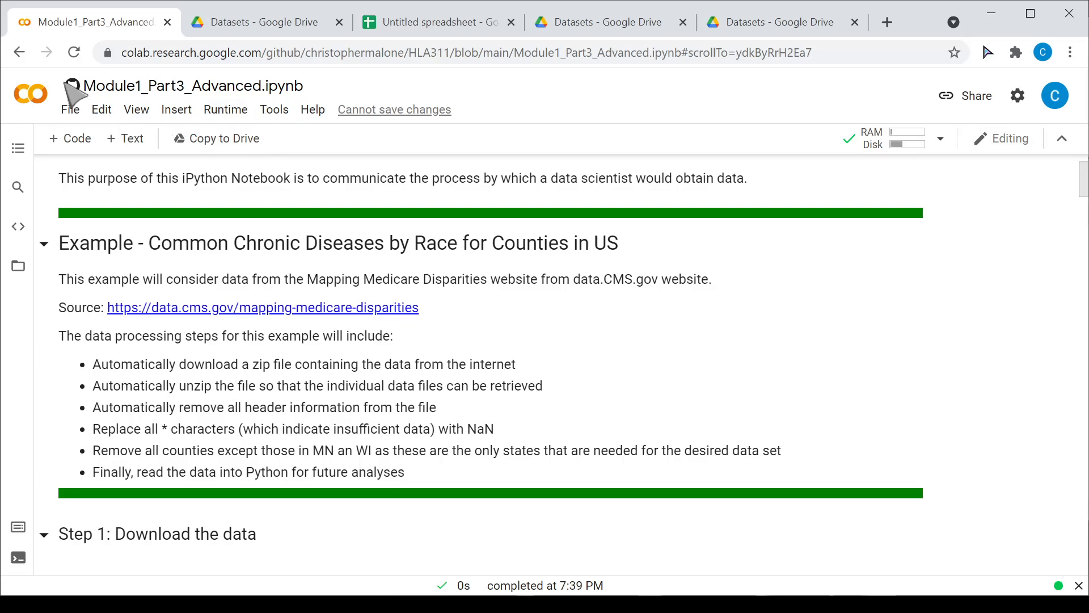
Go back through the browser history of visited notebook cells toward the course page
left_click(19, 54)
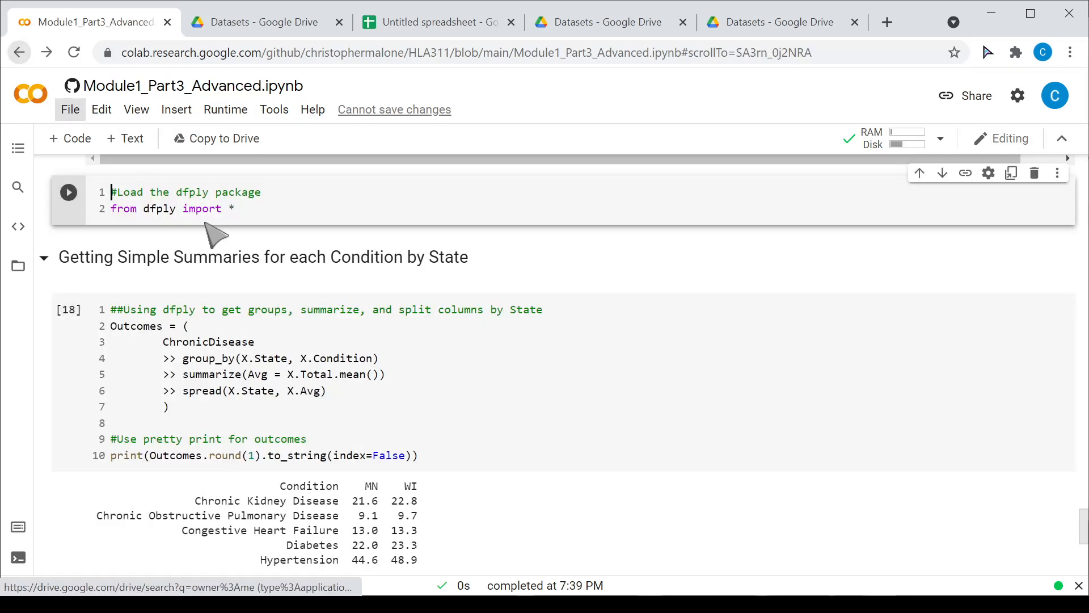
left_click(20, 53)
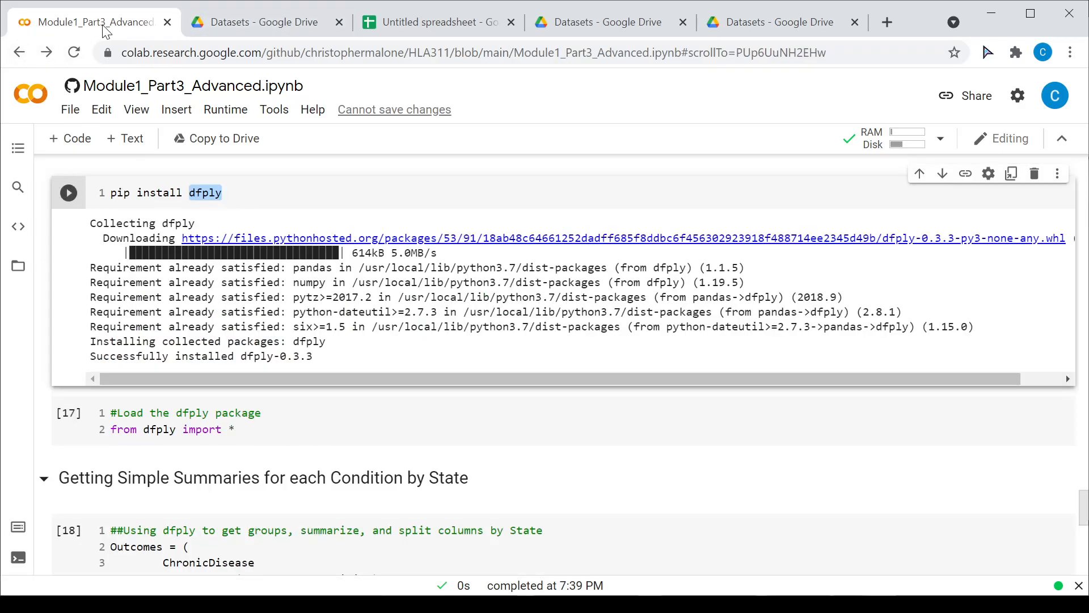
left_click(20, 54)
left_click(19, 54)
left_click(19, 54)
left_click(19, 54)
left_click(19, 54)
left_click(18, 55)
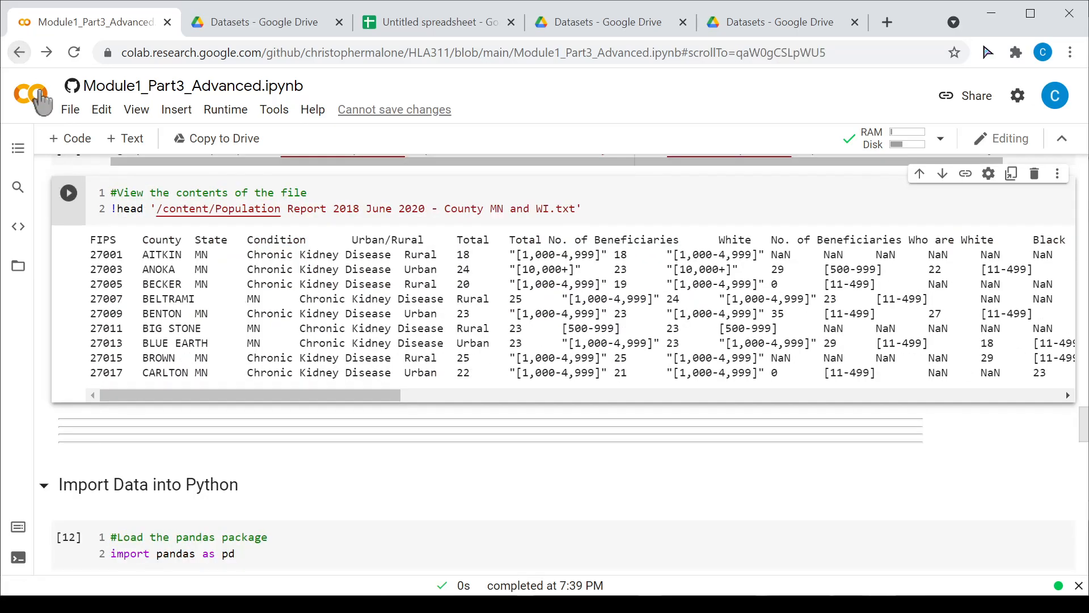
Return to the notebook's title and examine the Run all option among the runtime commands, leaving it unused
scroll(357, 340, "up", 15)
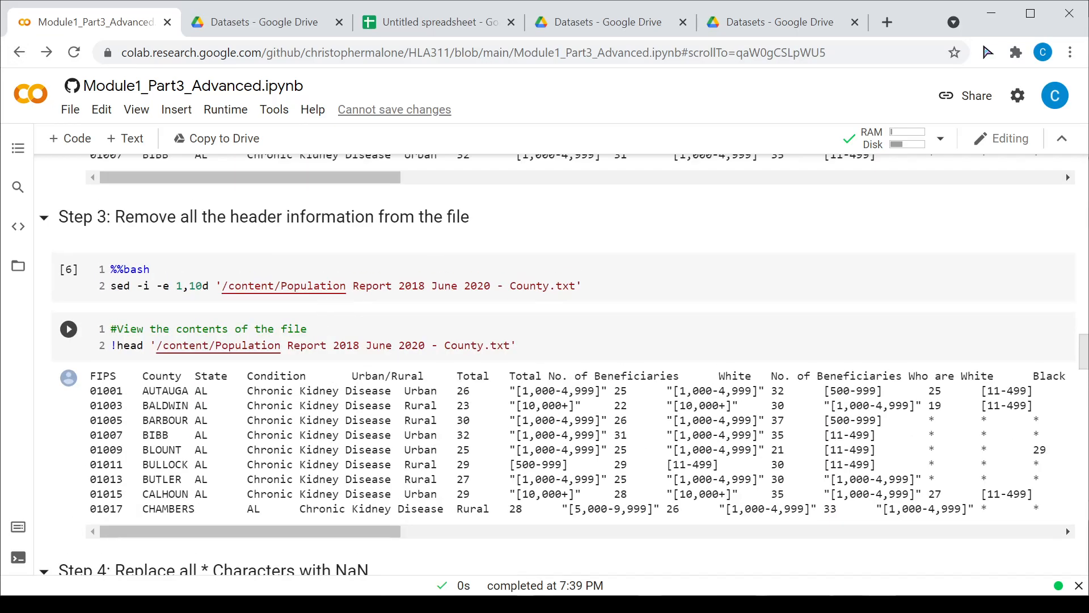
scroll(341, 328, "up", 10)
scroll(327, 322, "up", 10)
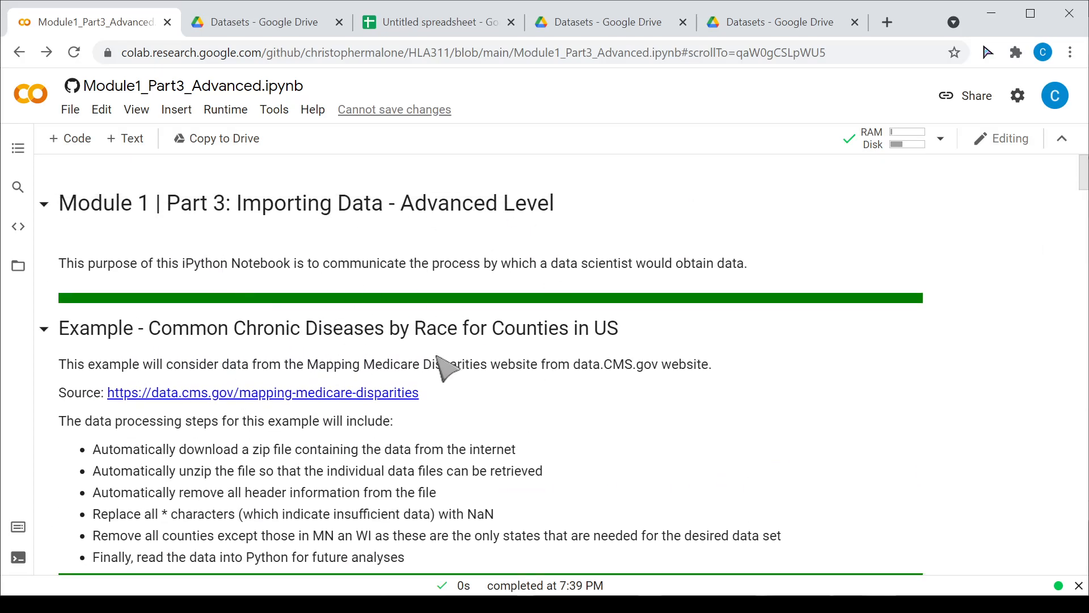
left_click(244, 111)
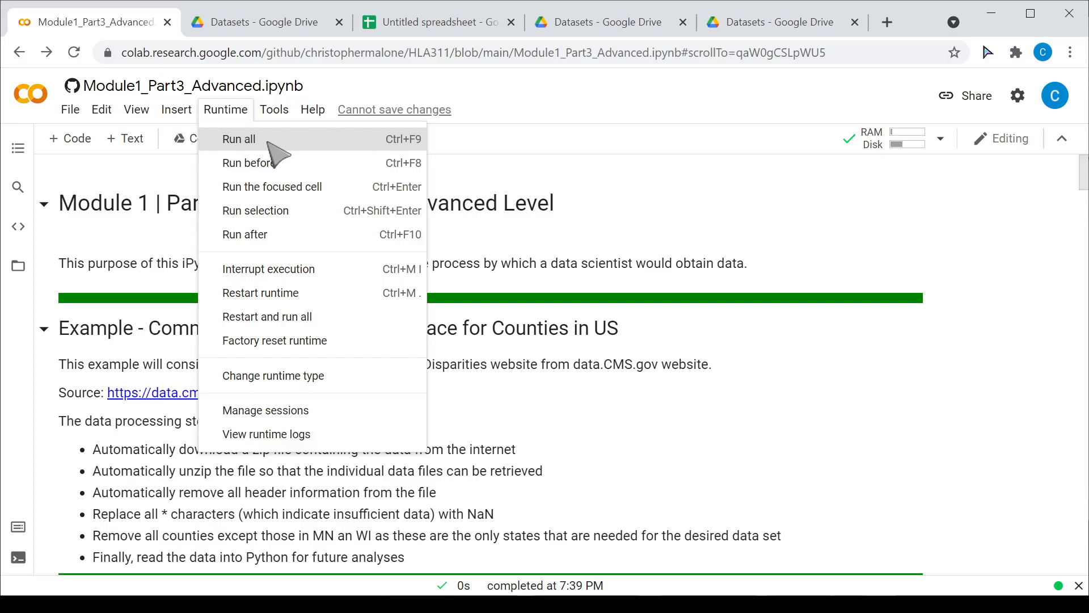
left_click(127, 176)
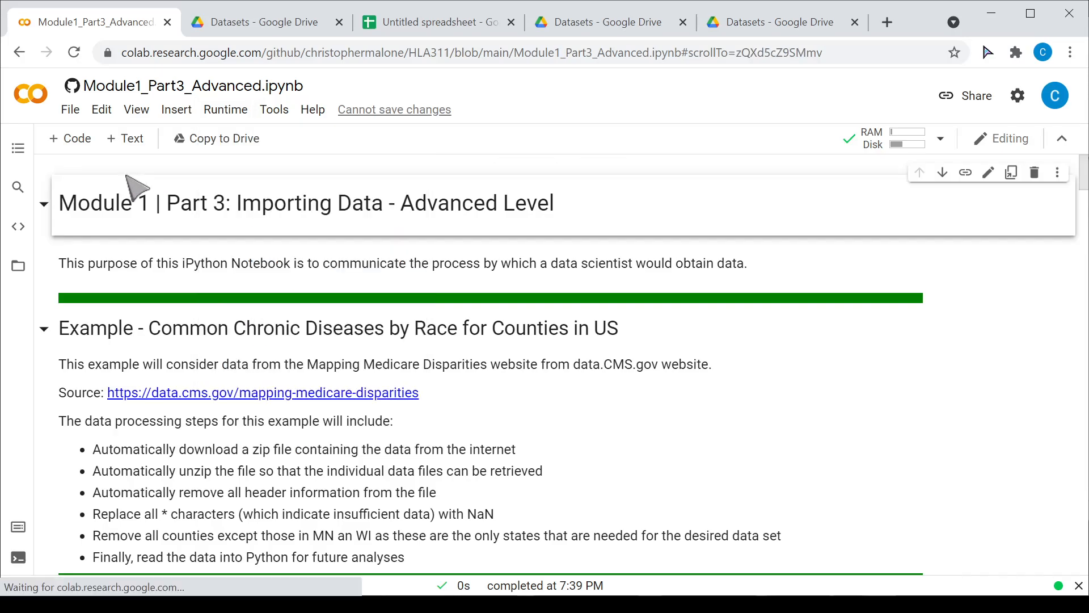
Leave the Colab notebook without saving and go back past its GitHub page to the Module 1 Part 3 course notes
left_click(19, 52)
left_click(18, 53)
left_click(19, 52)
left_click(19, 53)
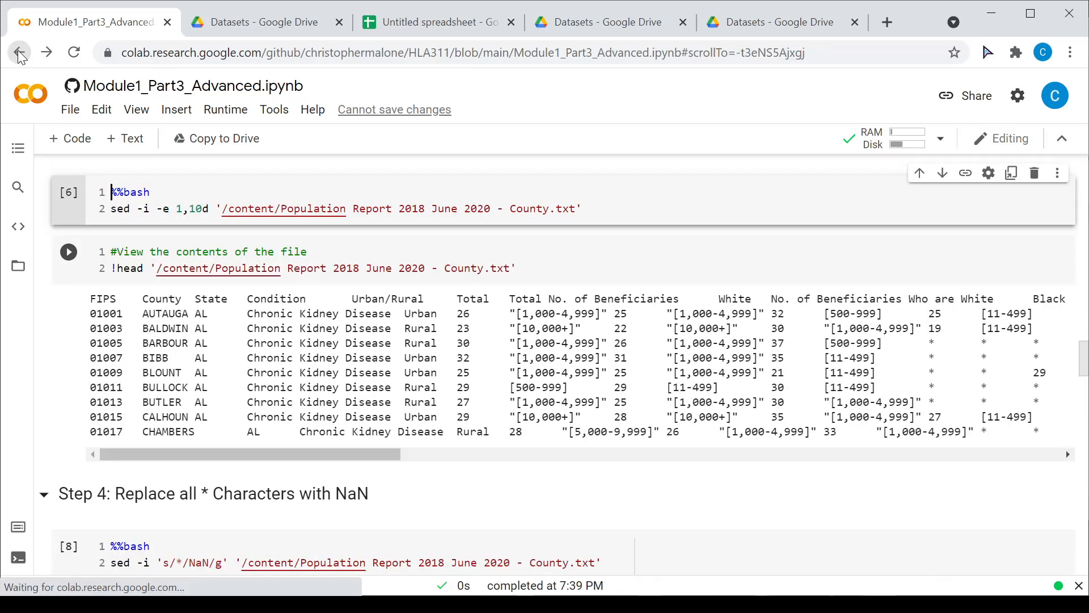
left_click(18, 52)
left_click(19, 52)
left_click(19, 53)
left_click(19, 52)
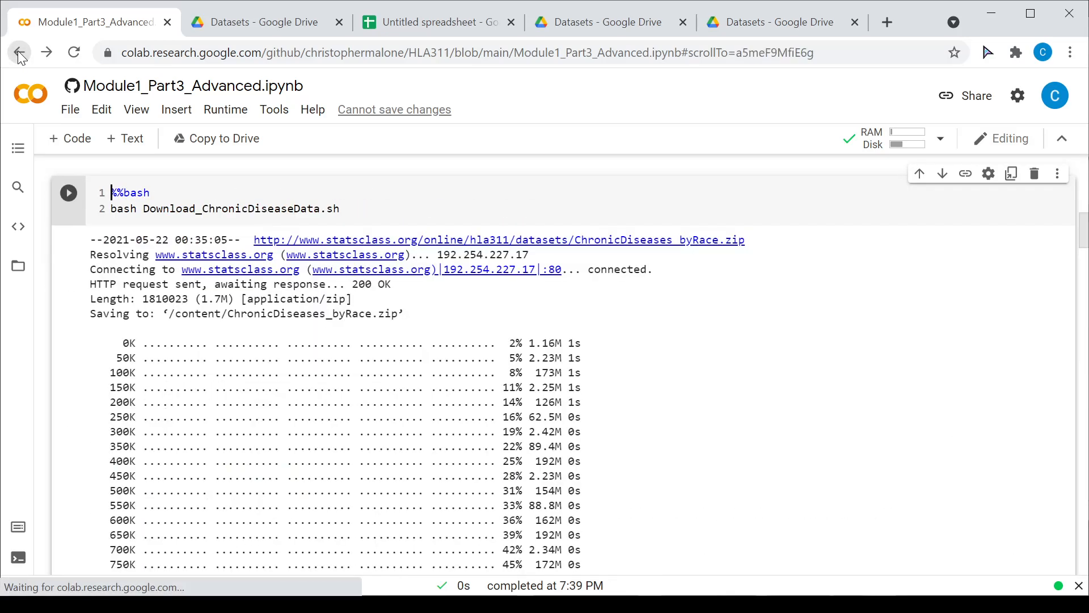
left_click(18, 52)
left_click(19, 52)
left_click(19, 52)
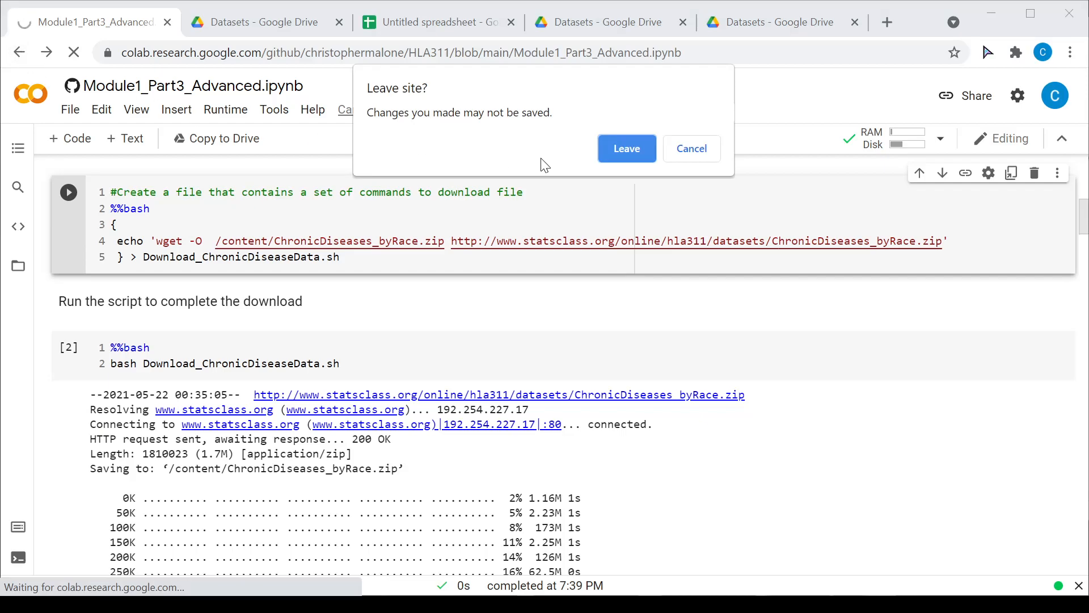
left_click(628, 149)
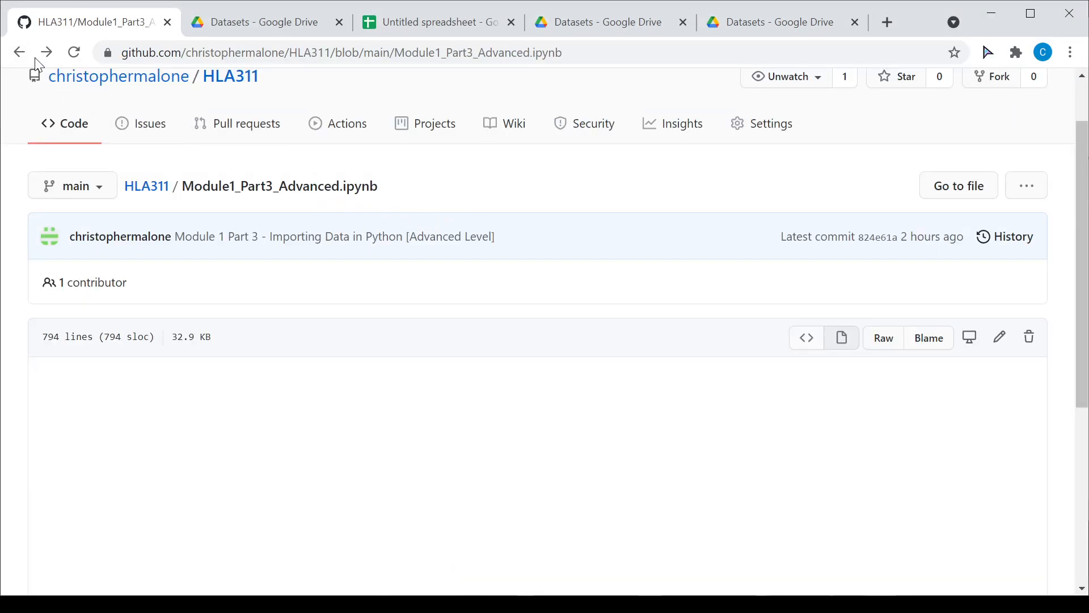
left_click(20, 53)
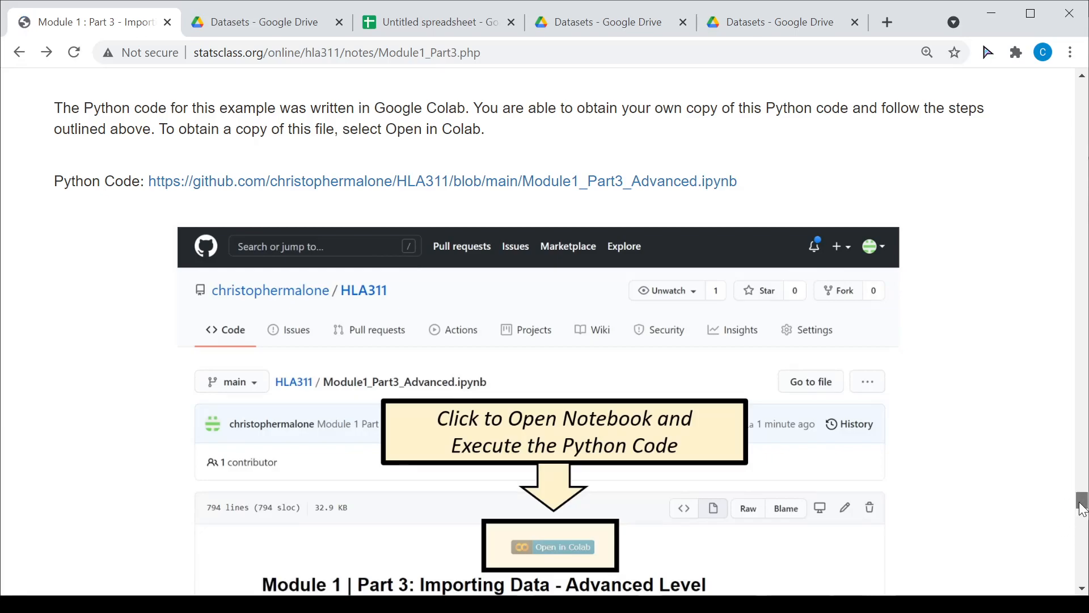
Find the Task section of the course notes, highlight its heading and read the instructions and data folder link
left_click_drag(1082, 509, 1081, 519)
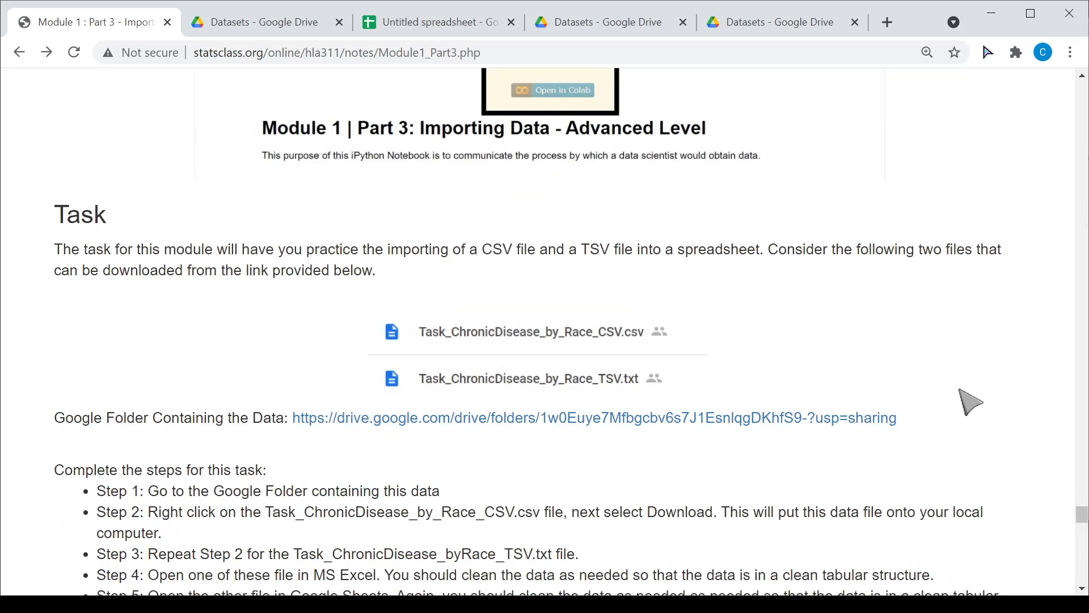
scroll(958, 389, "down", 1)
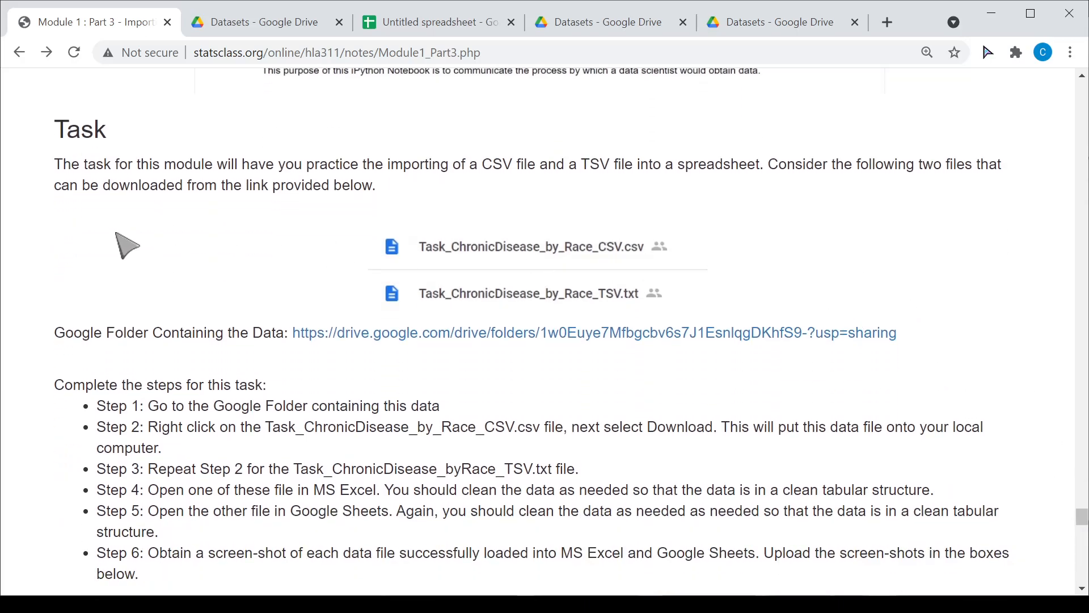
left_click_drag(56, 131, 111, 136)
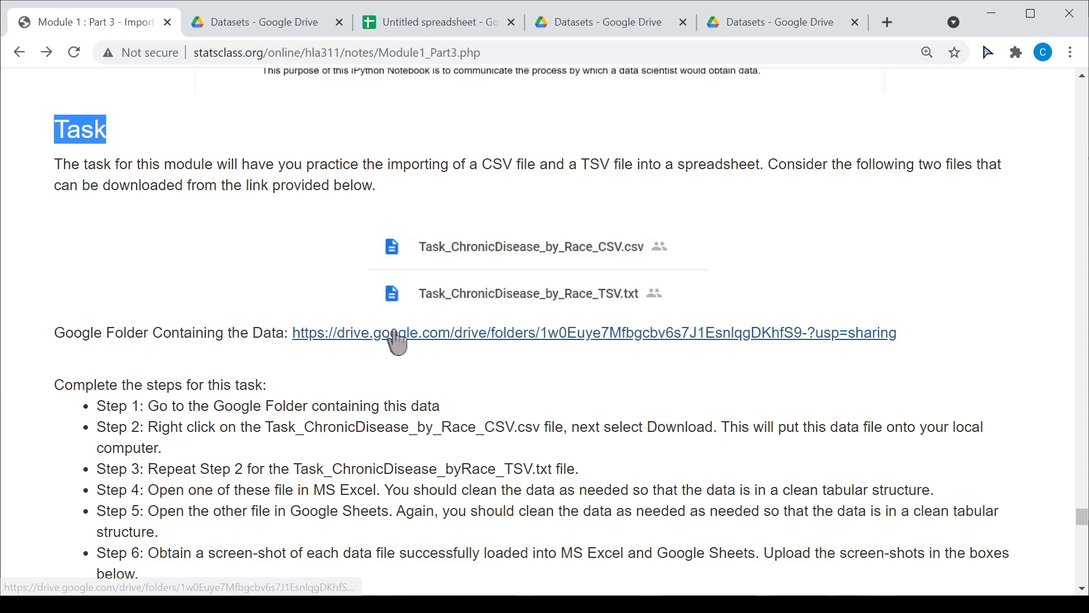
Download Task_ChronicDisease_by_Race_CSV.csv from the Datasets folder in Google Drive
left_click(261, 21)
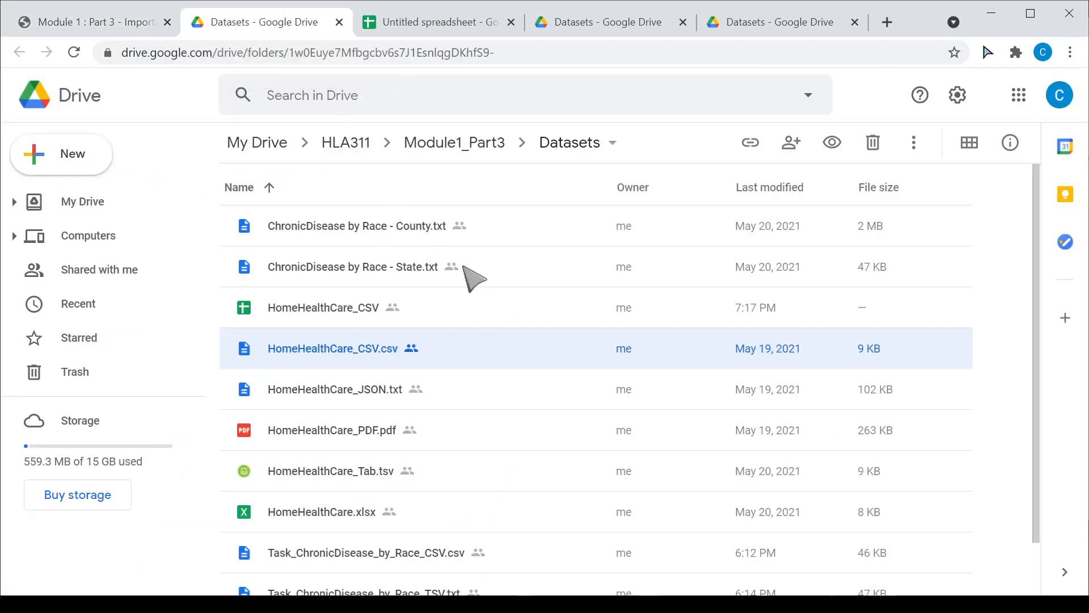
scroll(499, 320, "down", 1)
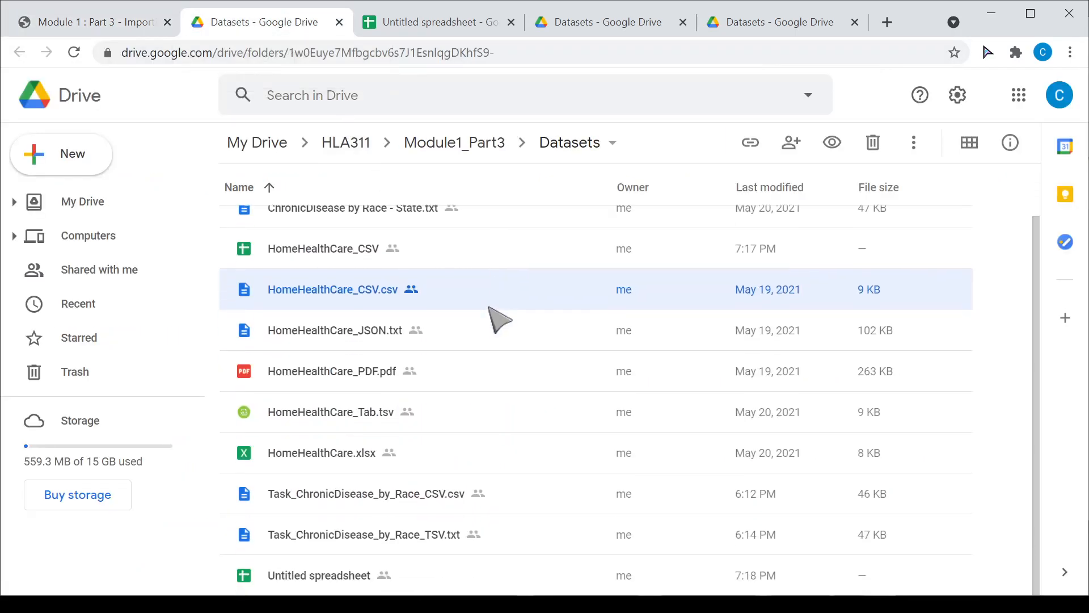
left_click(329, 499)
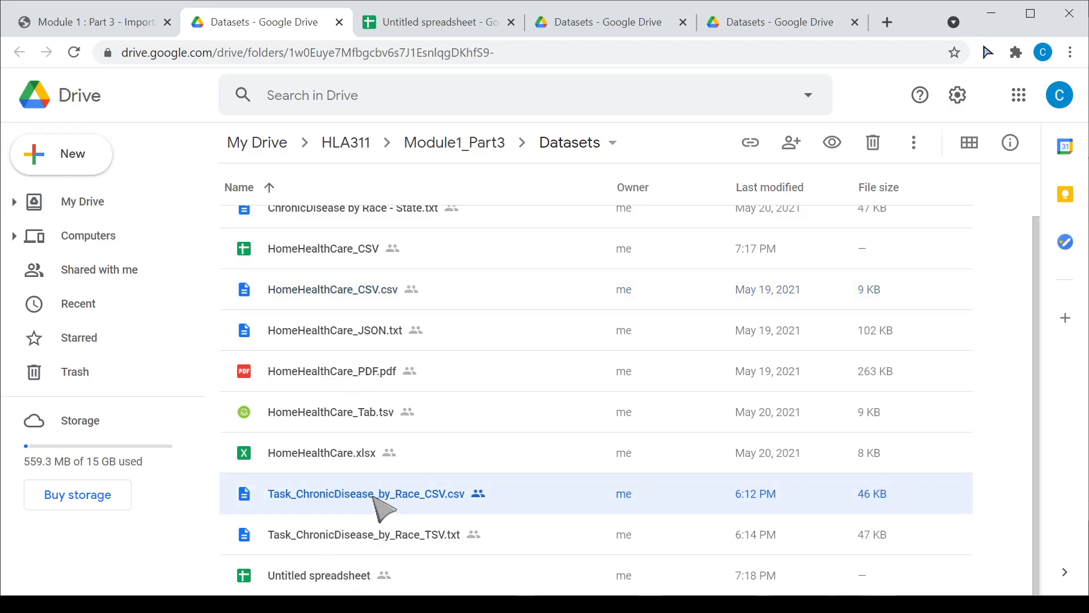
right_click(404, 507)
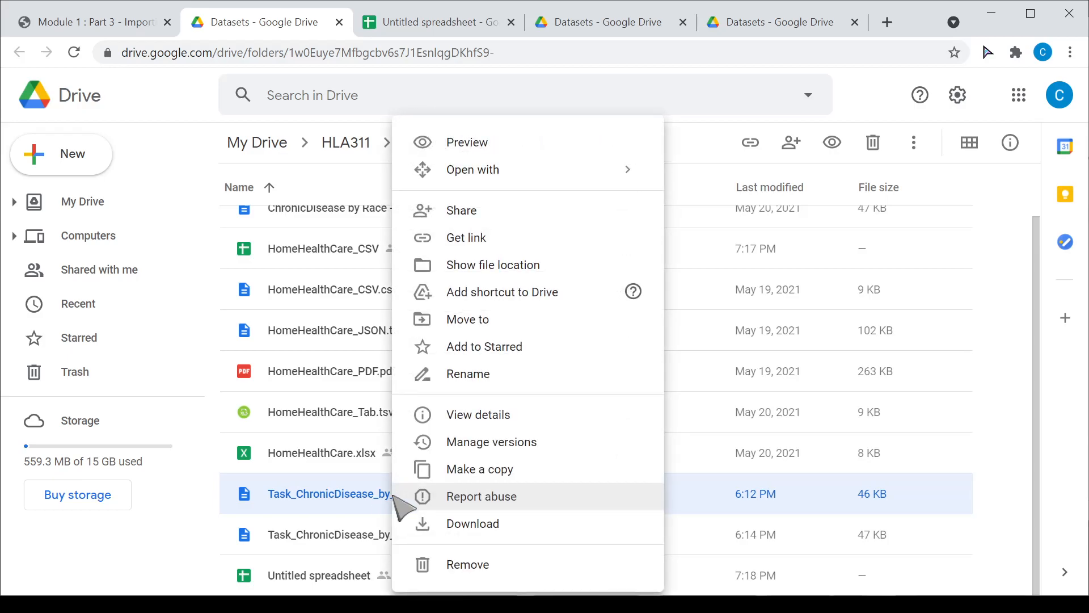
left_click(479, 535)
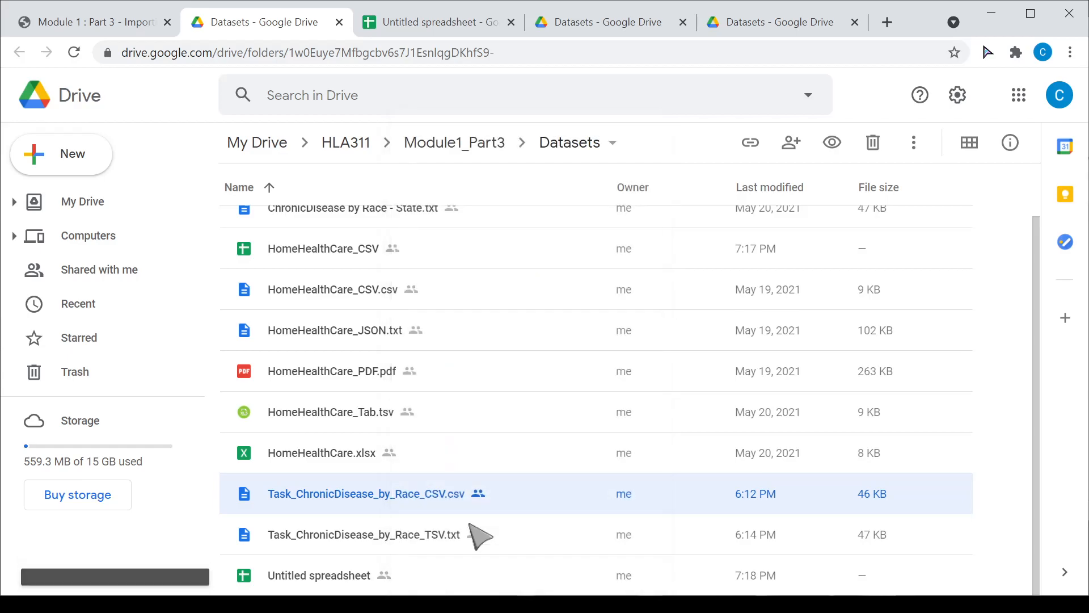
Clear away the Excel windows by minimizing the front one and closing the HomeHealthCare_CSV.csv workbook
left_click(185, 570)
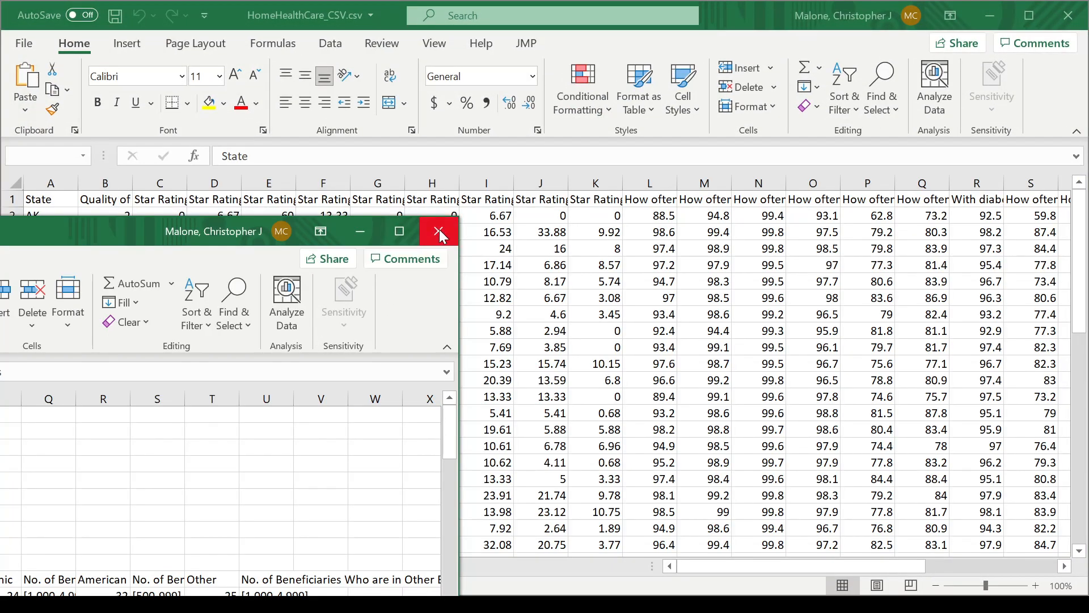
left_click(362, 231)
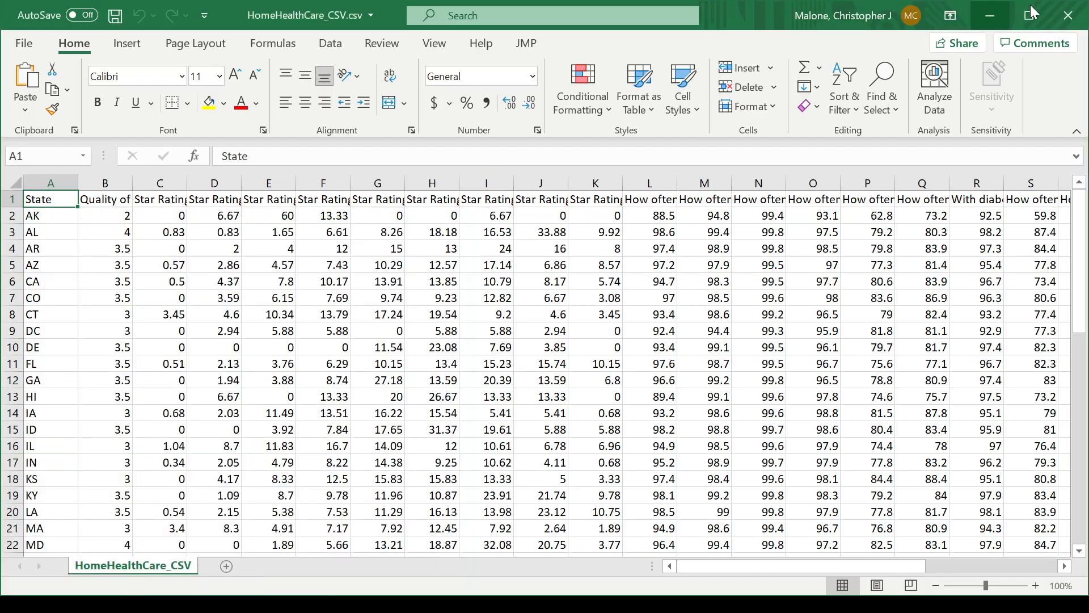
left_click(1069, 15)
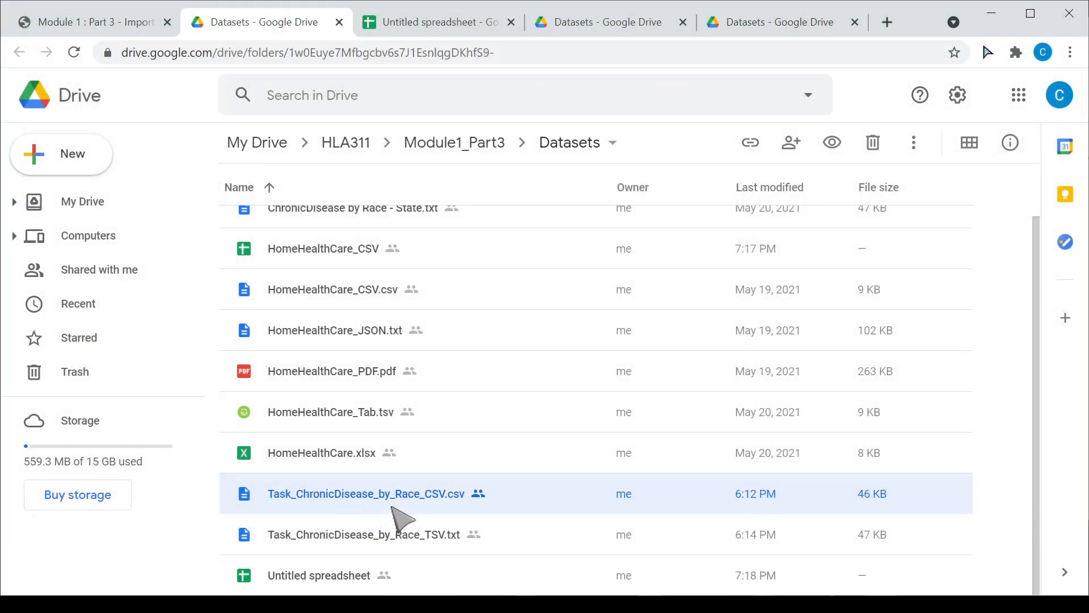
Download Task_ChronicDisease_by_Race_TSV.txt from the same Google Drive folder
right_click(369, 542)
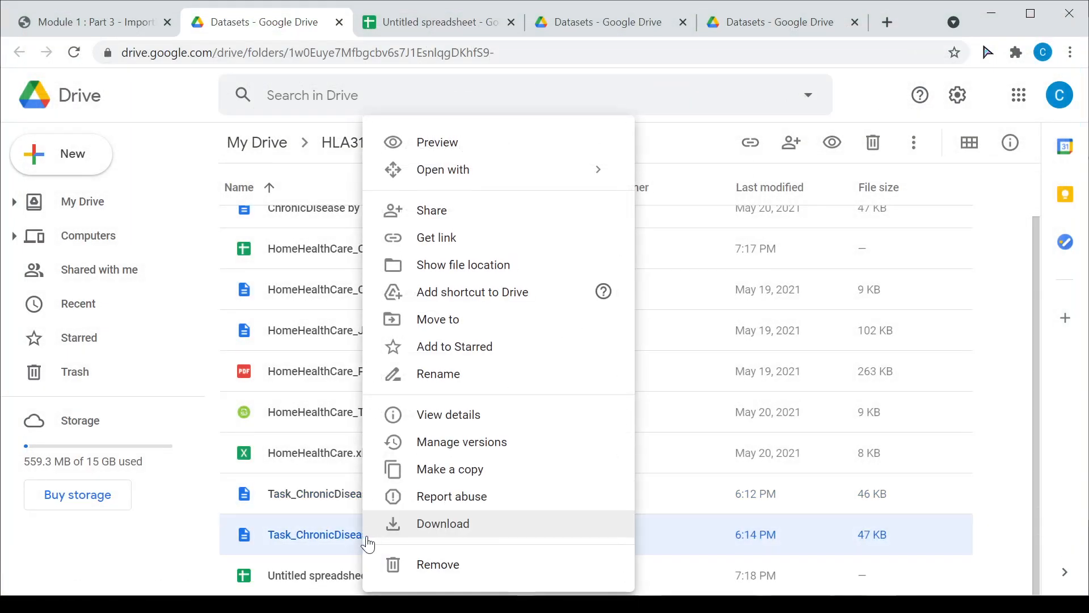
left_click(428, 523)
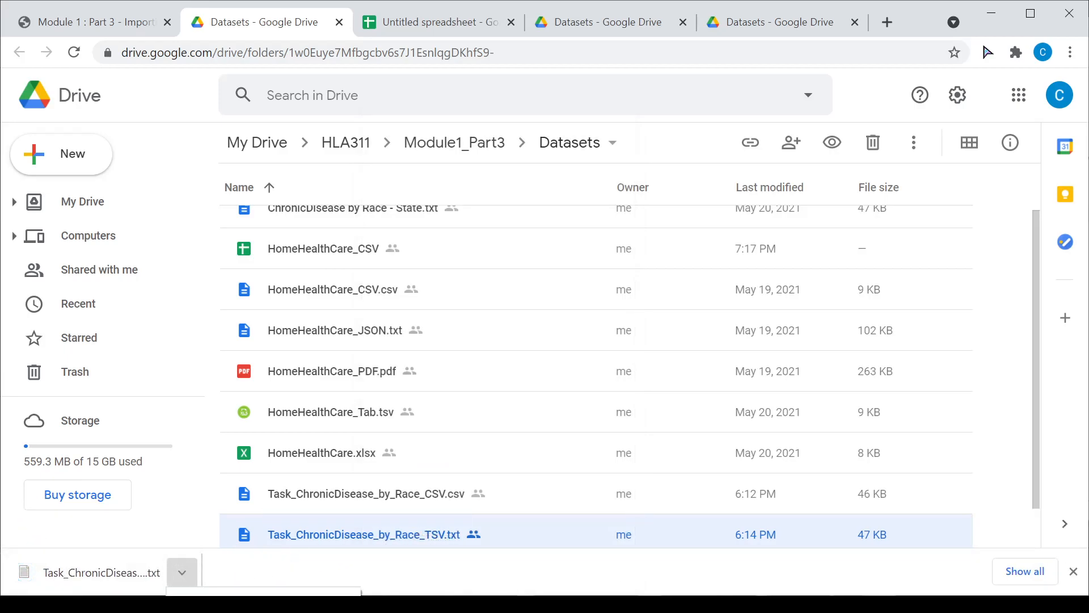
left_click(239, 609)
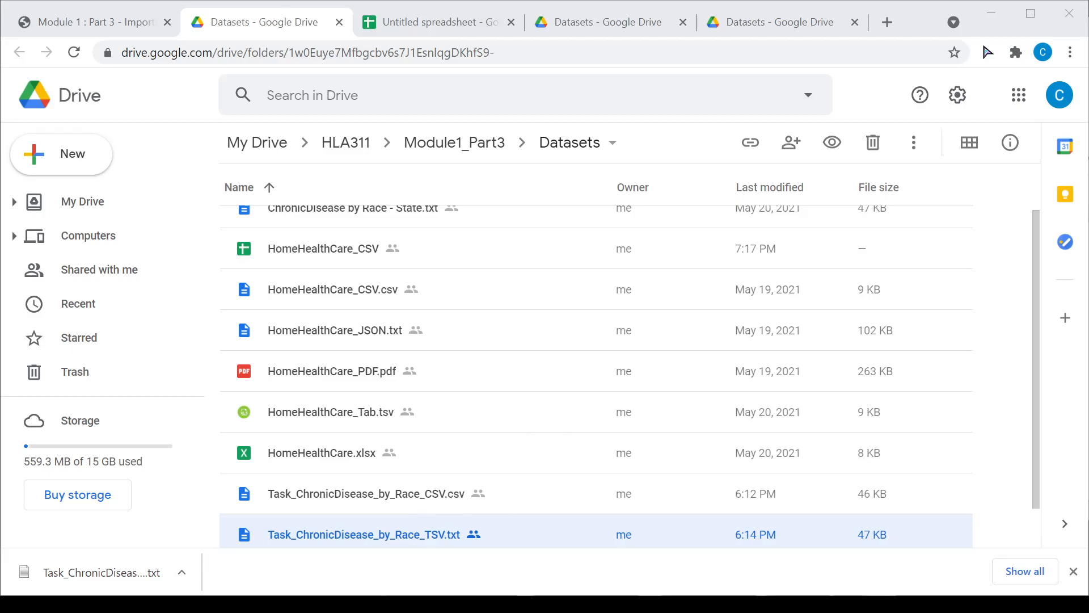
Return to the course notes and read the task steps, highlighting "MS Excel" and "Google Sheets", down to the screenshot upload area
left_click(102, 24)
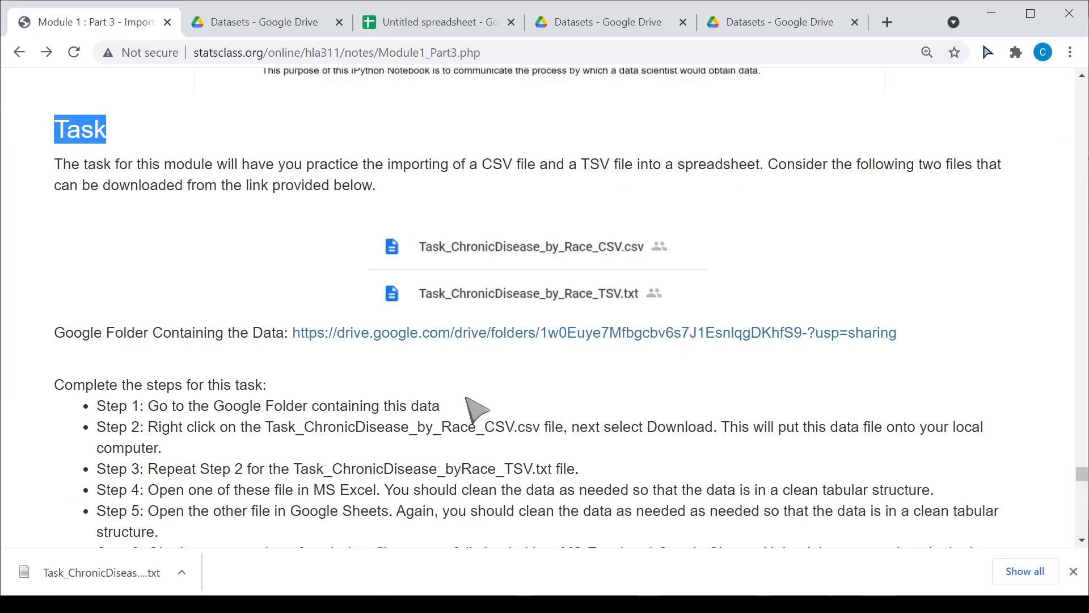
scroll(485, 427, "down", 3)
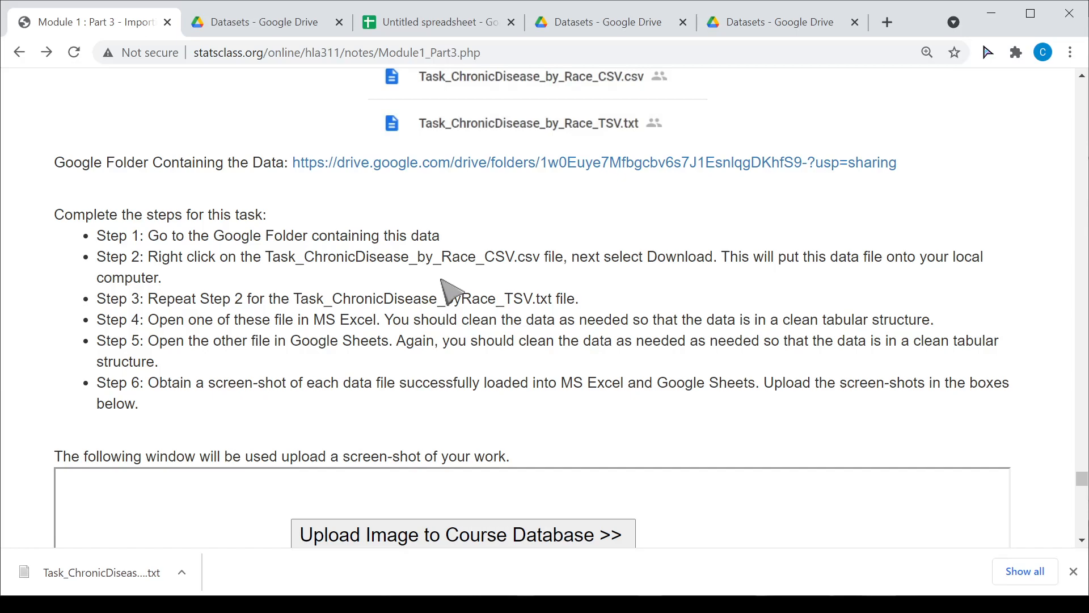
scroll(510, 317, "up", 1)
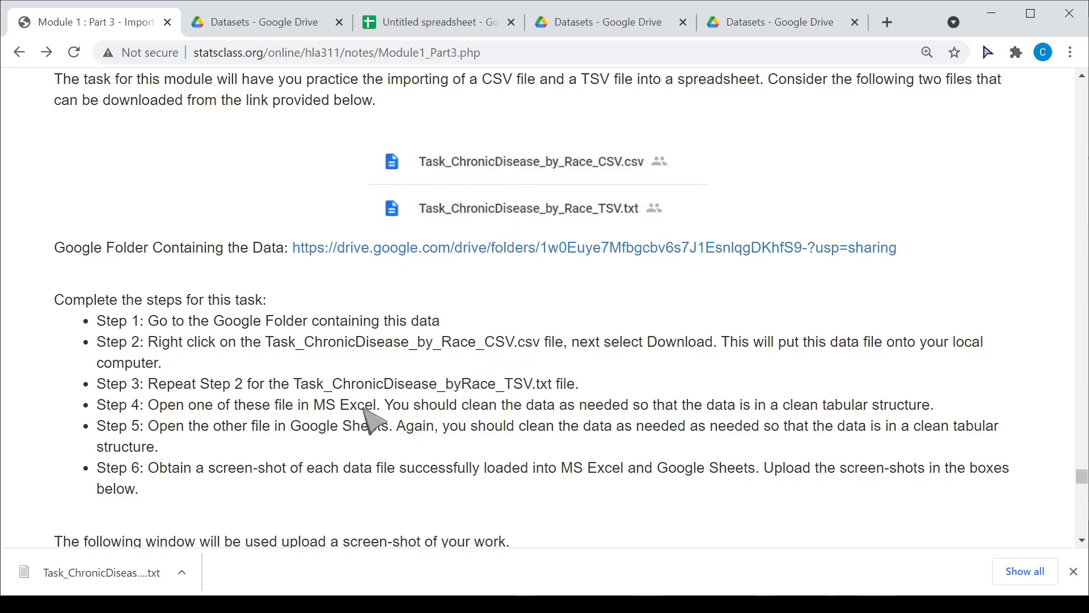
left_click_drag(315, 406, 379, 407)
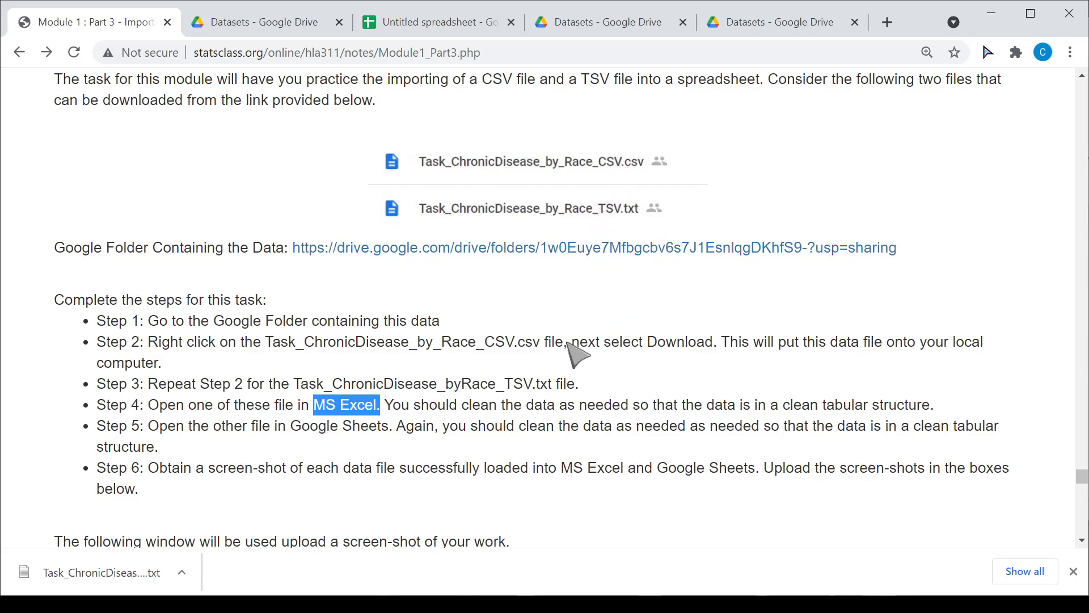
left_click_drag(298, 428, 390, 430)
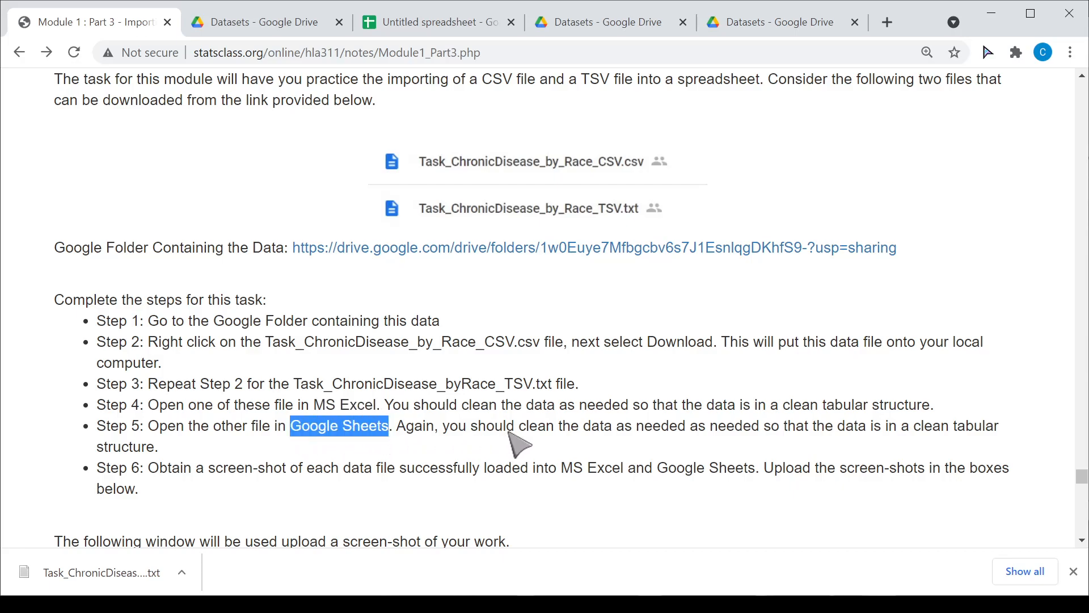
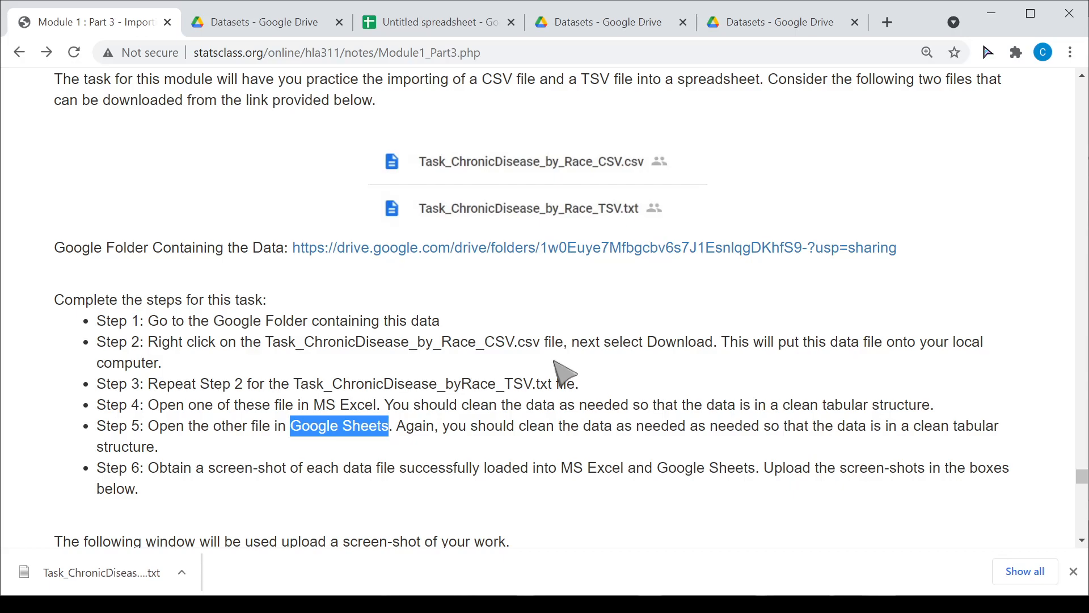
scroll(584, 363, "down", 3)
scroll(608, 328, "down", 2)
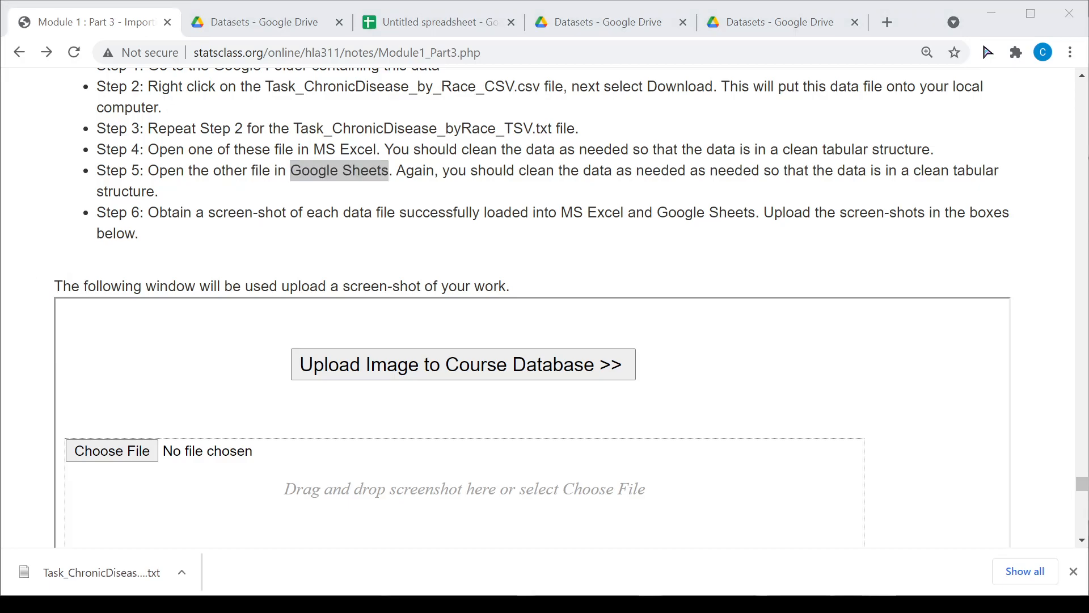
Switch to the ChronicDisease.xlsx workbook in Excel and capture a rectangular screenshot of its upper-left area with Snip & Sketch
key("alt+Tab")
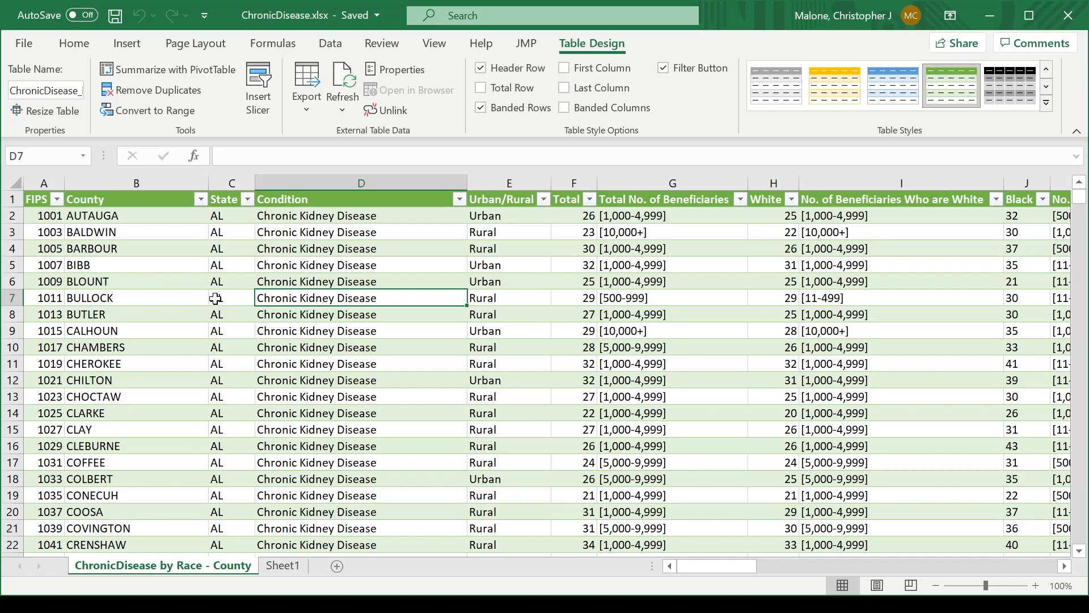
left_click(685, 301)
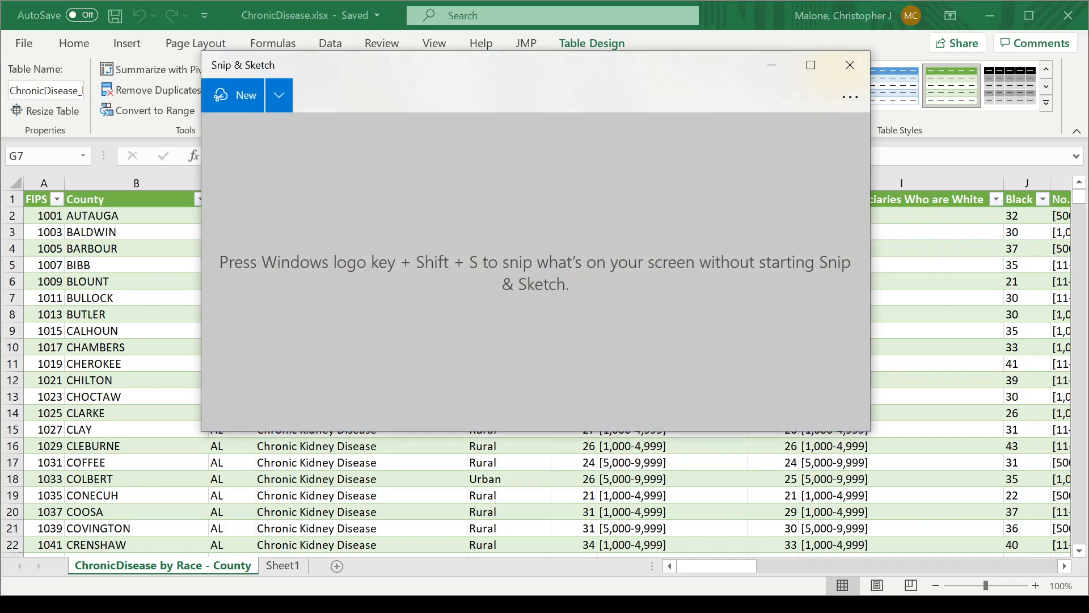
left_click(250, 101)
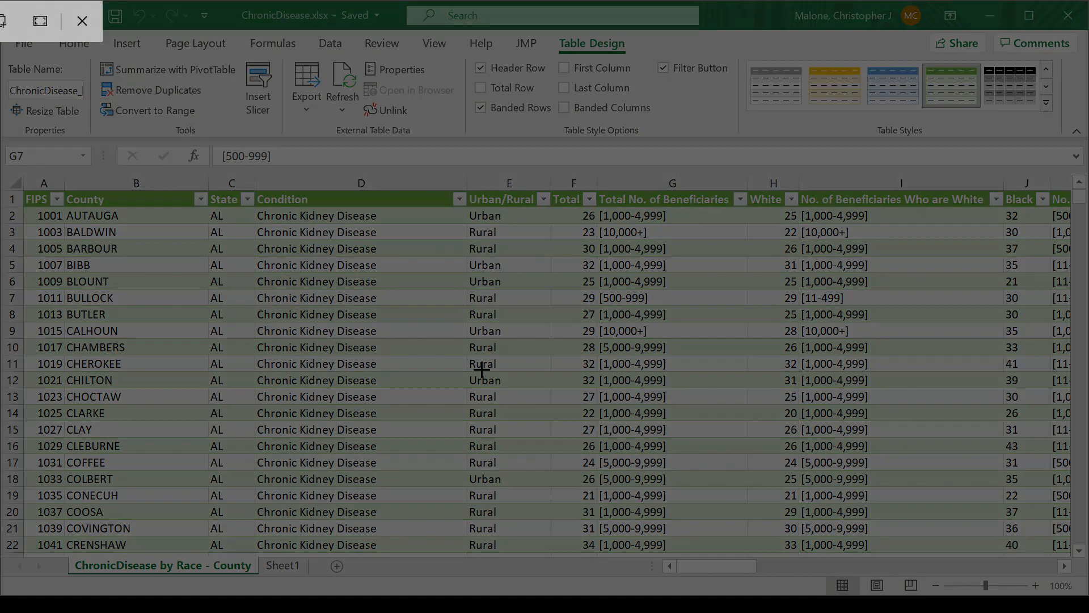
mouse_move(583, 400)
left_mouse_down()
mouse_move(135, 126)
mouse_move(0, 0)
left_mouse_up()
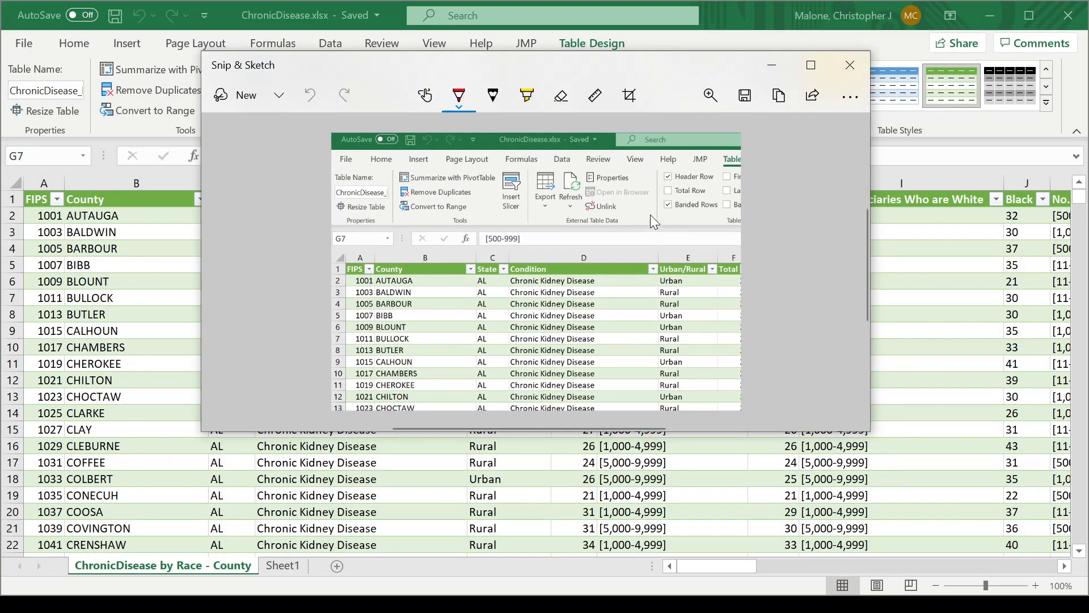
Save the captured screenshot as a JPG named myscreenshot in the Documents folder
left_click(751, 98)
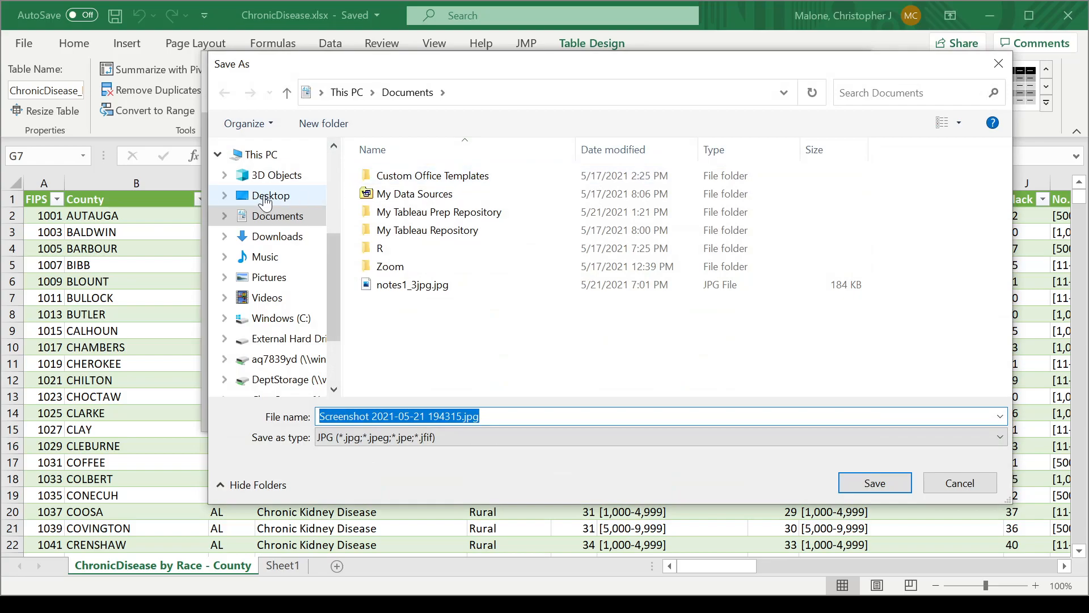
left_click(274, 215)
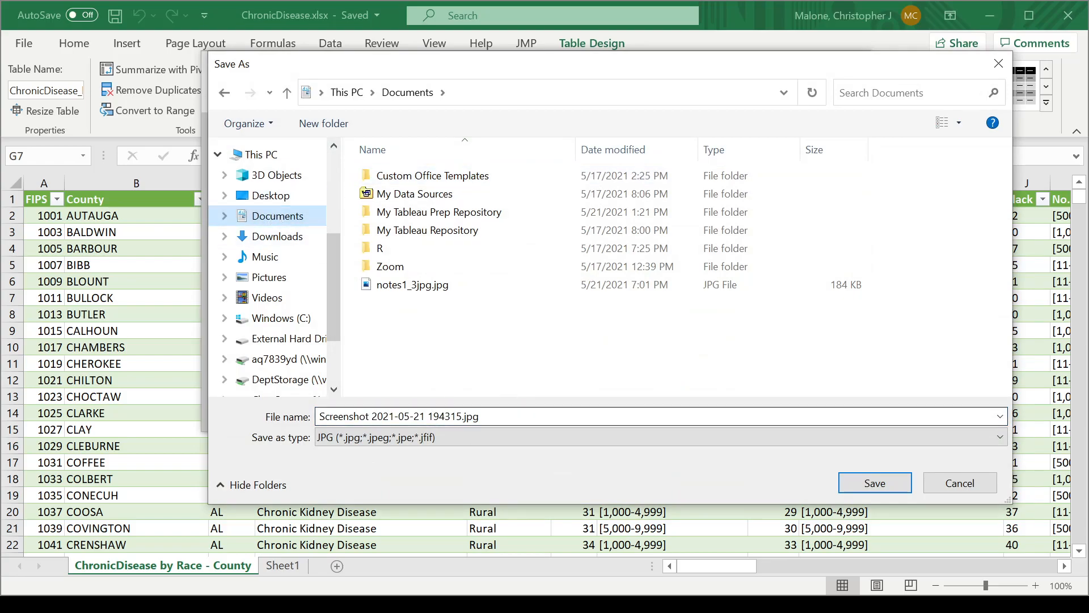
left_click(499, 416)
key("BackSpace")
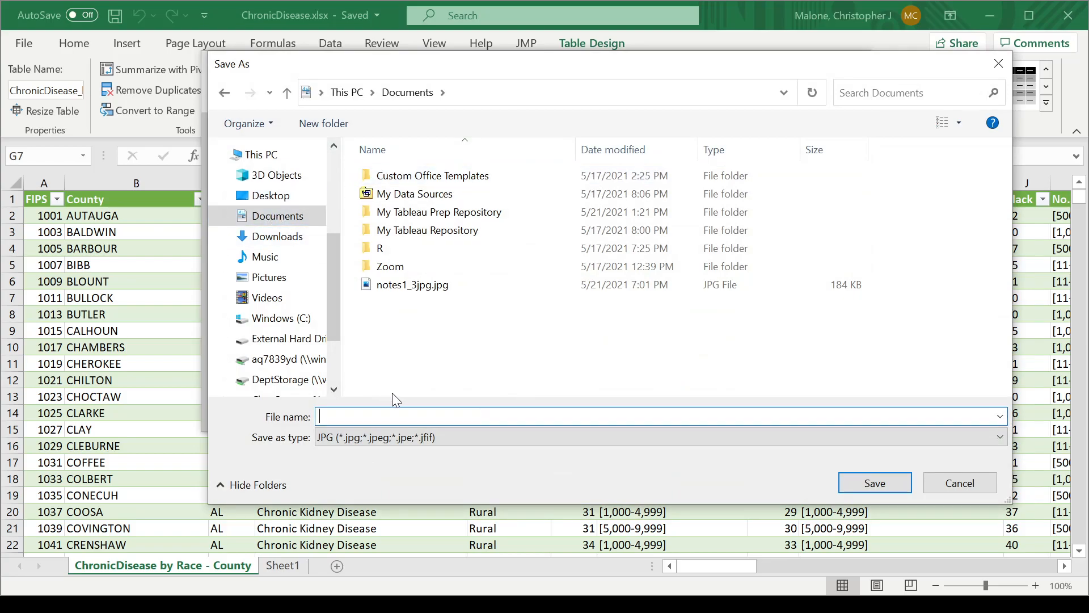
type("myscreenshot")
key("Return")
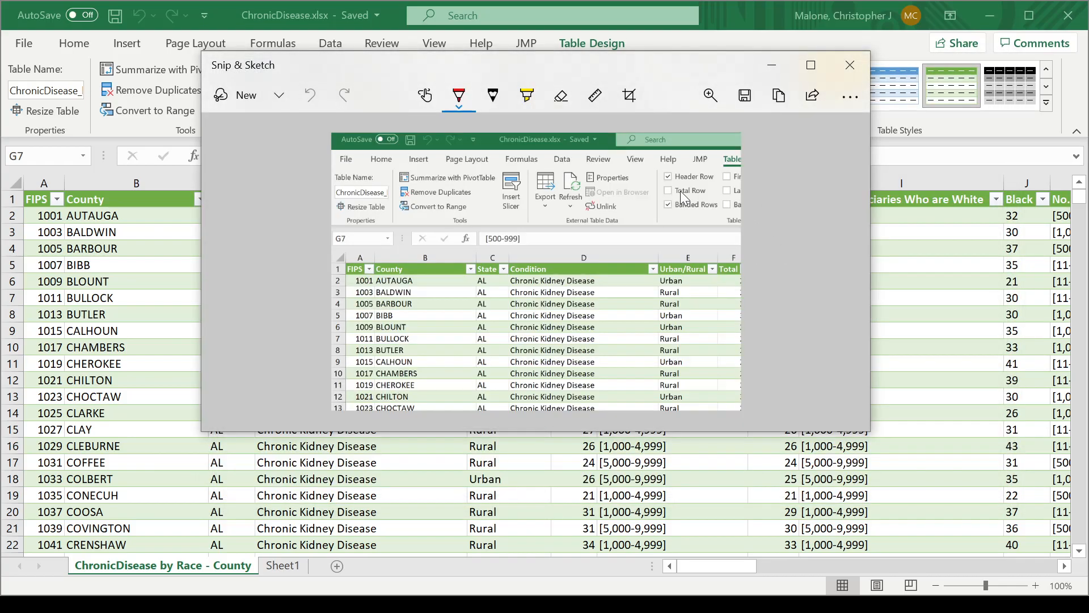
Reposition the Snip & Sketch window over the workbook and minimize it
key("alt+F4")
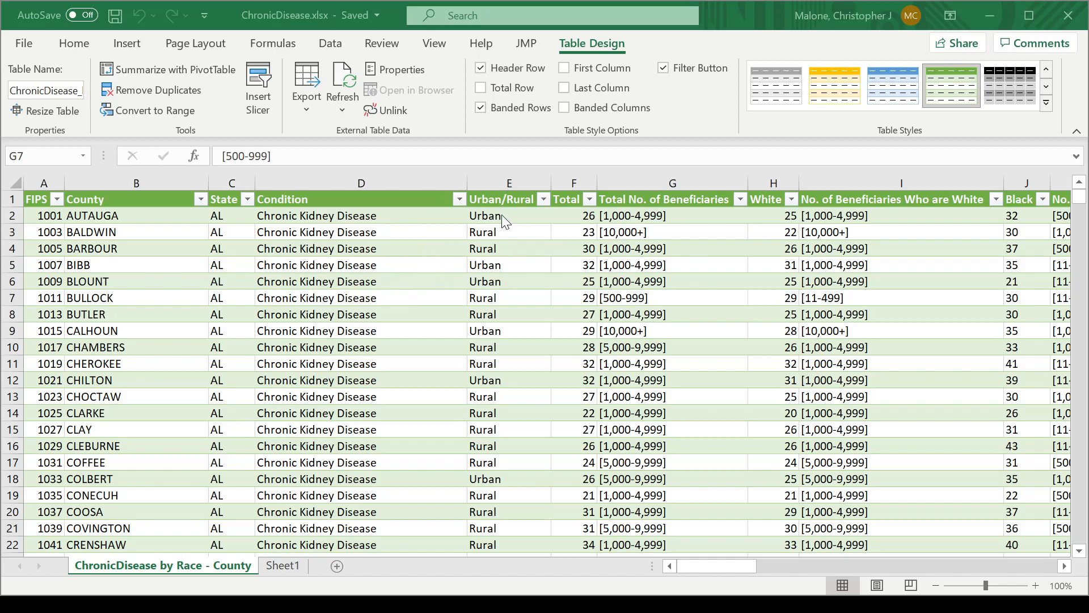
mouse_move(611, 594)
left_mouse_down()
mouse_move(611, 337)
mouse_move(581, 87)
left_mouse_up()
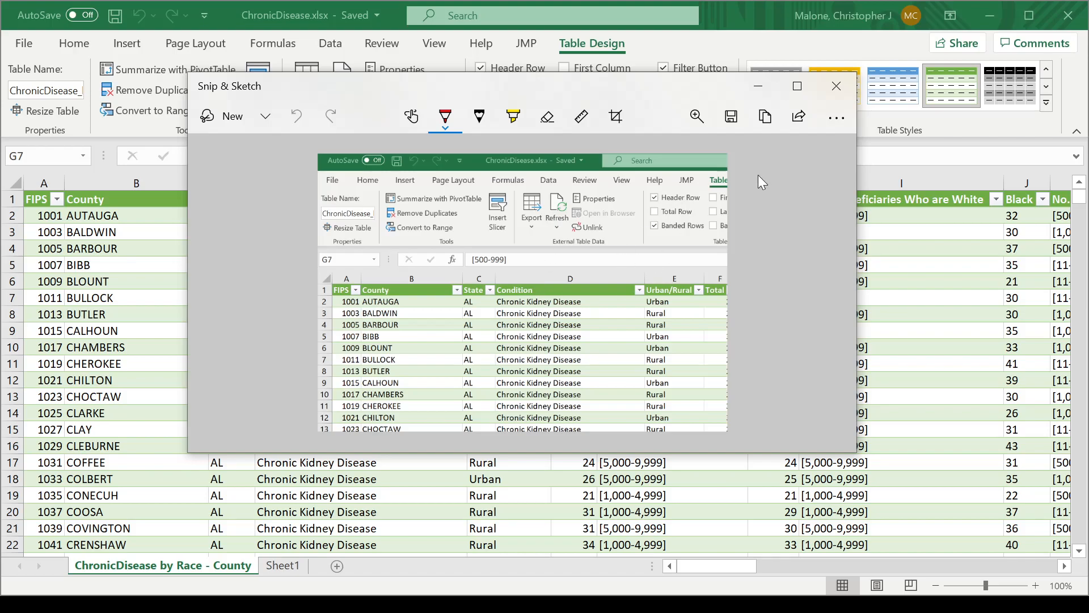
left_click(758, 85)
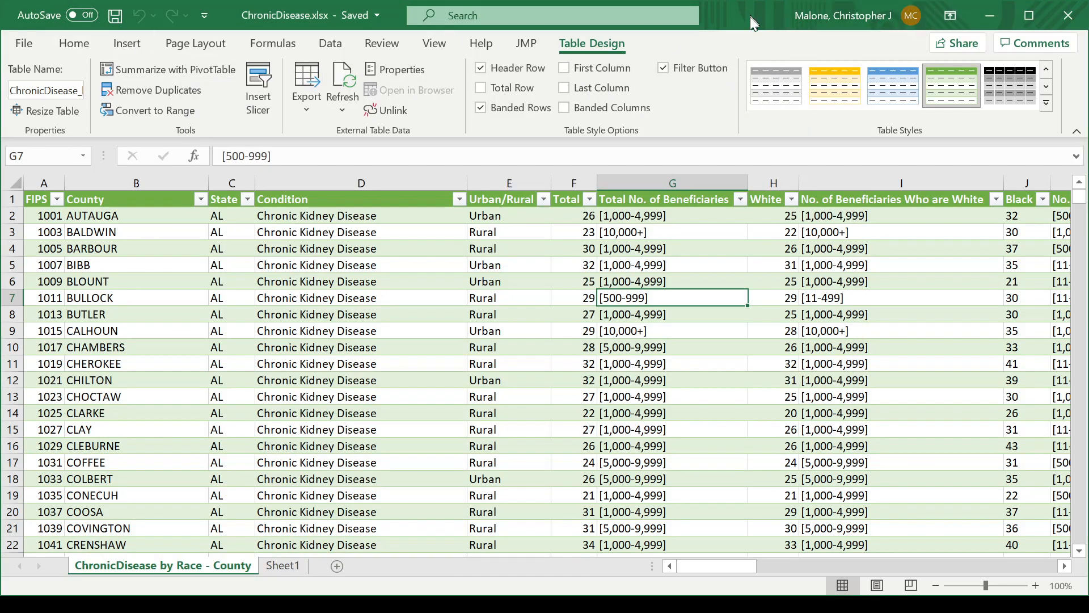
Attach myscreenshot.jpg from the Documents folder to the screenshot upload box on the course notes page
key("alt+Tab")
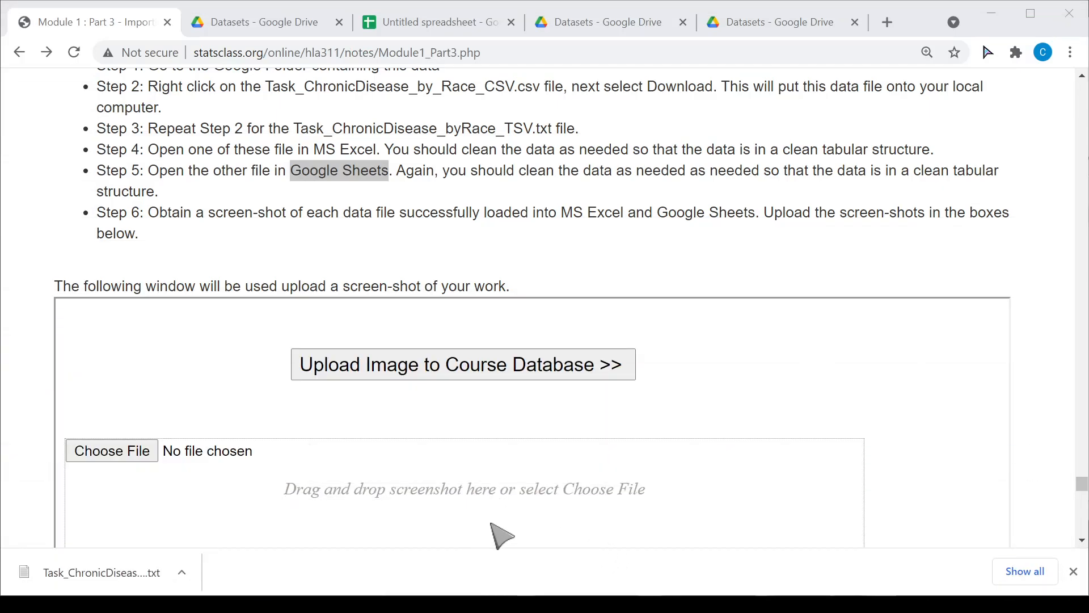
scroll(733, 316, "down", 2)
scroll(733, 316, "down", 1)
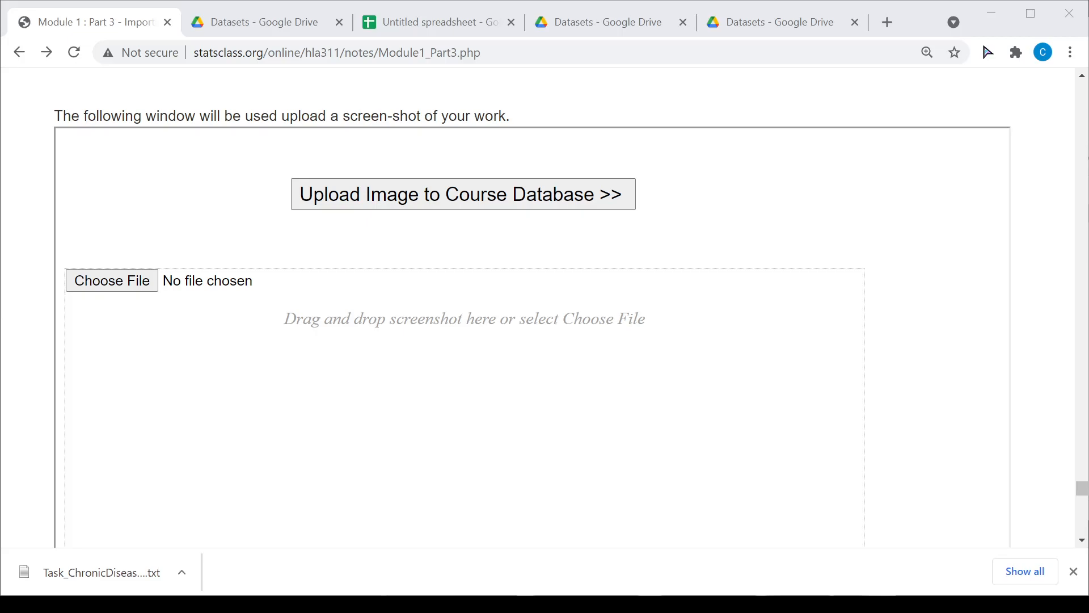
key("alt+Tab")
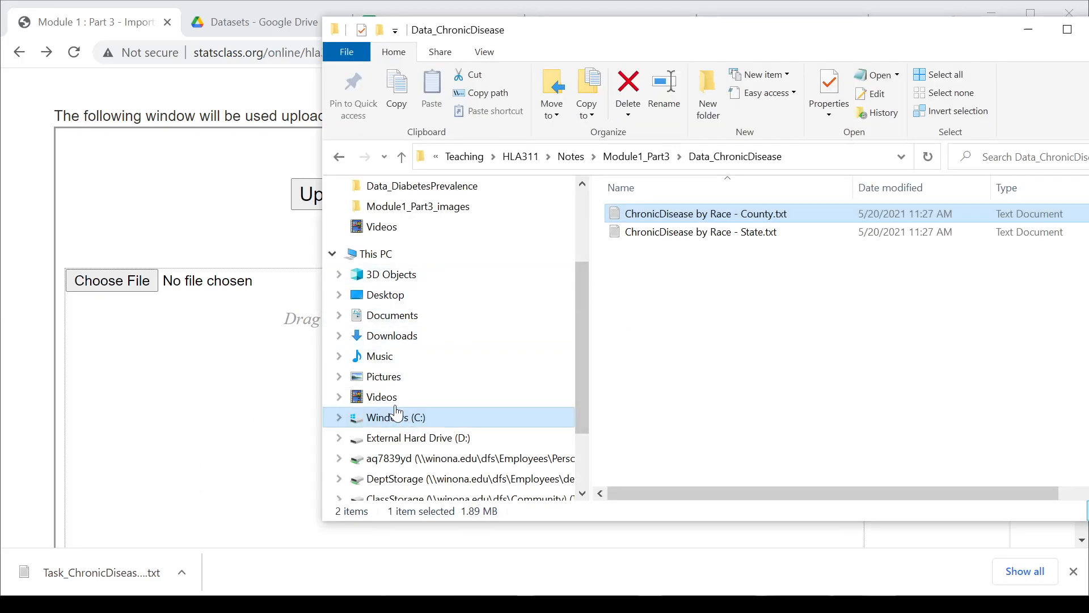
left_click(392, 316)
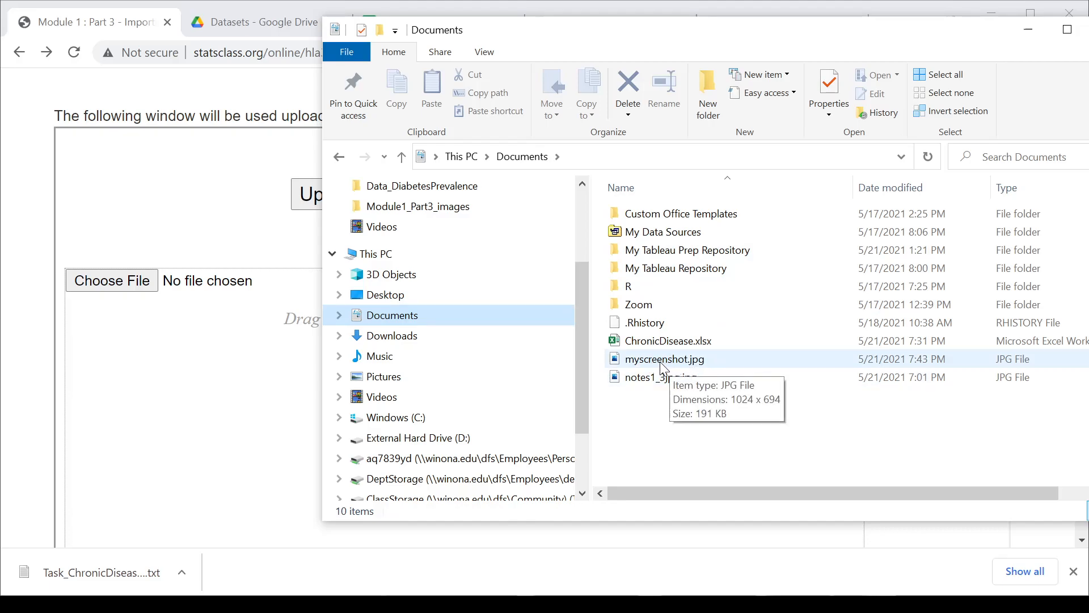
left_click_drag(656, 366, 219, 404)
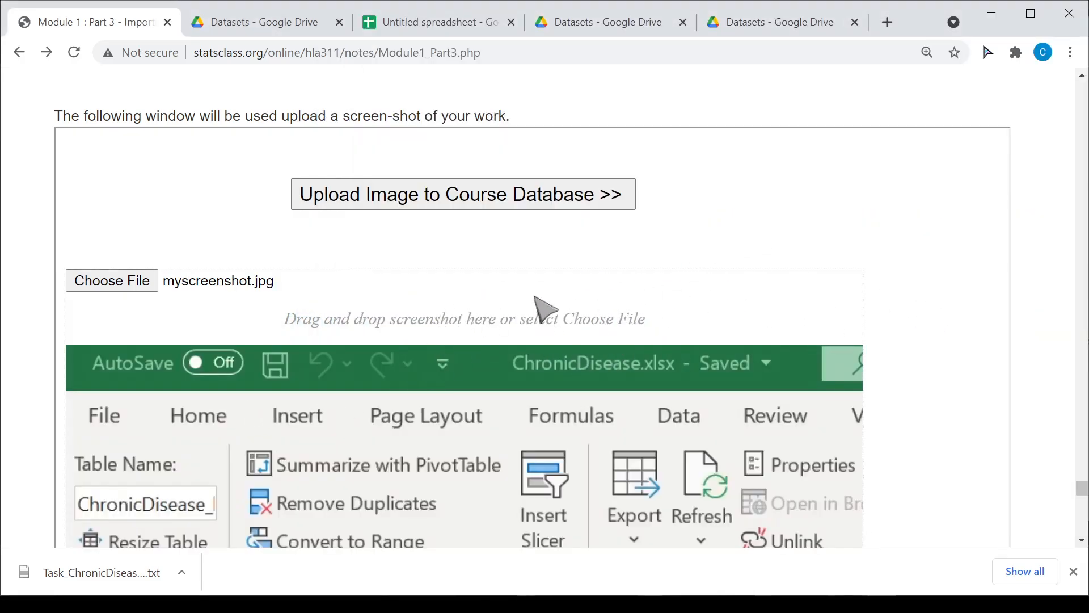
scroll(580, 284, "down", 1)
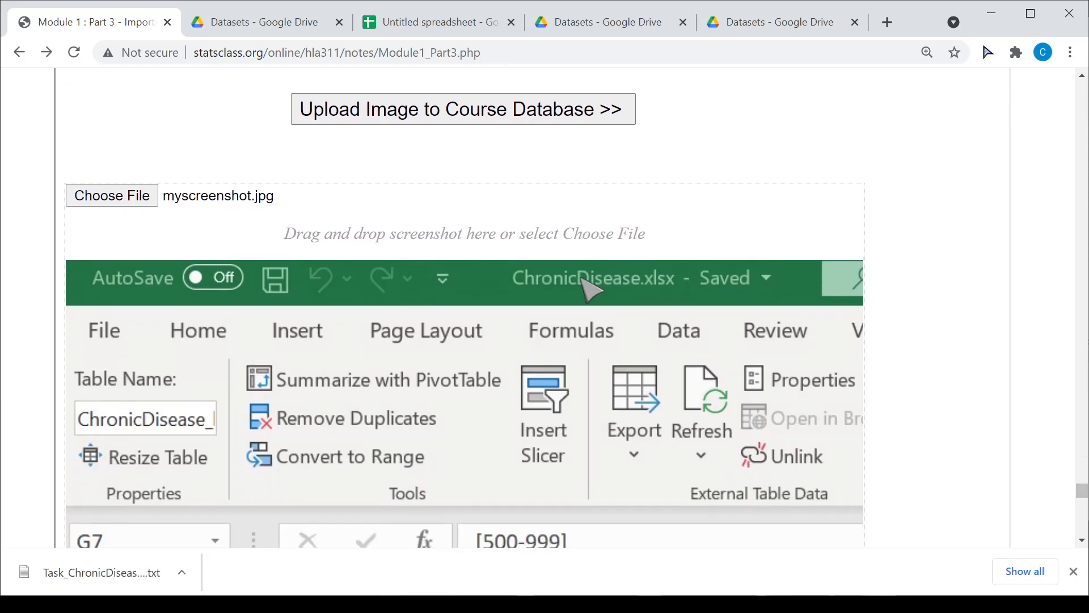
Examine the myscreenshot.jpg preview in the first upload box and the Step 5 and 6 instructions above it
scroll(590, 306, "down", 1)
scroll(590, 316, "up", 1)
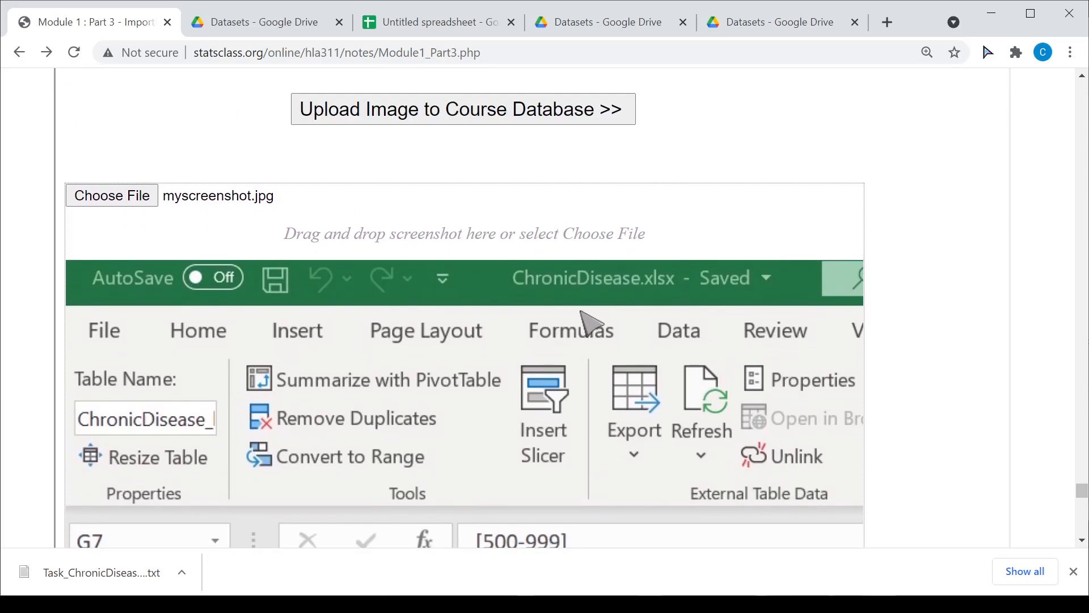
scroll(451, 260, "up", 2)
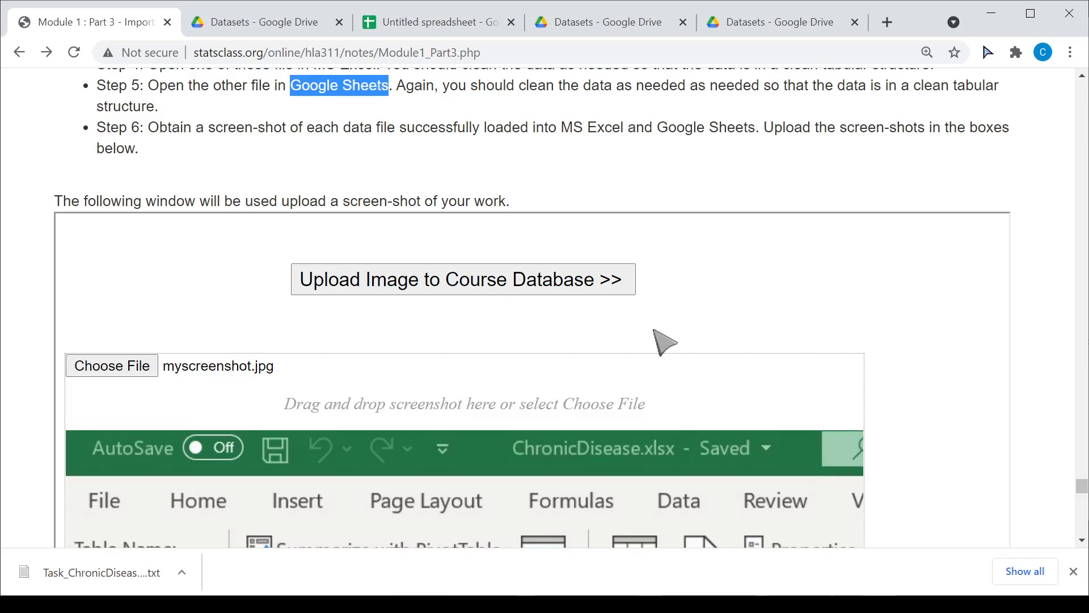
scroll(935, 282, "down", 3)
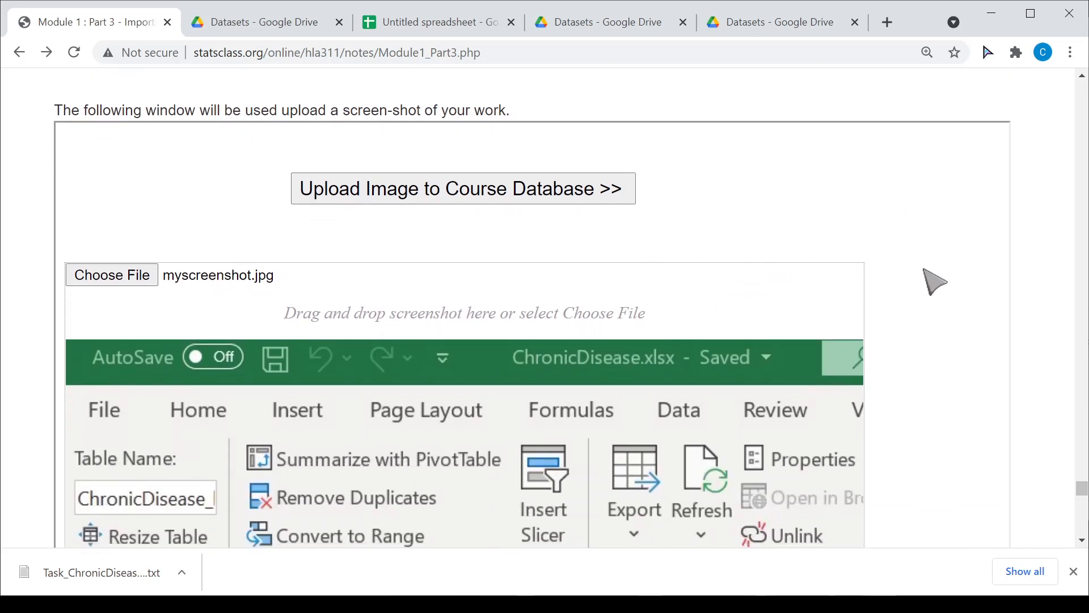
scroll(669, 356, "down", 4)
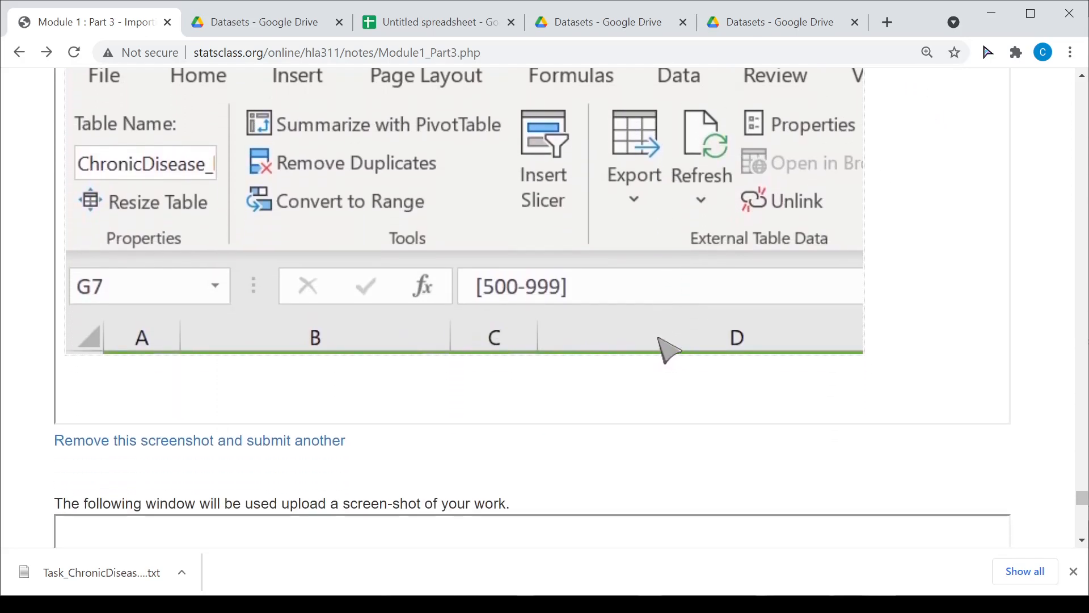
scroll(707, 301, "up", 1)
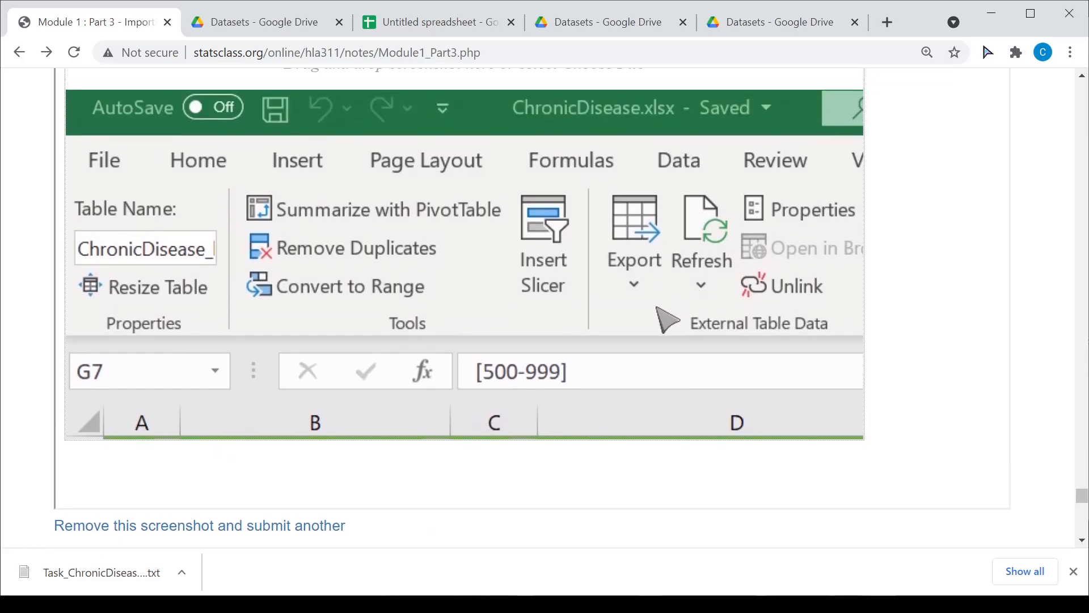
scroll(669, 321, "up", 2)
scroll(586, 340, "up", 1)
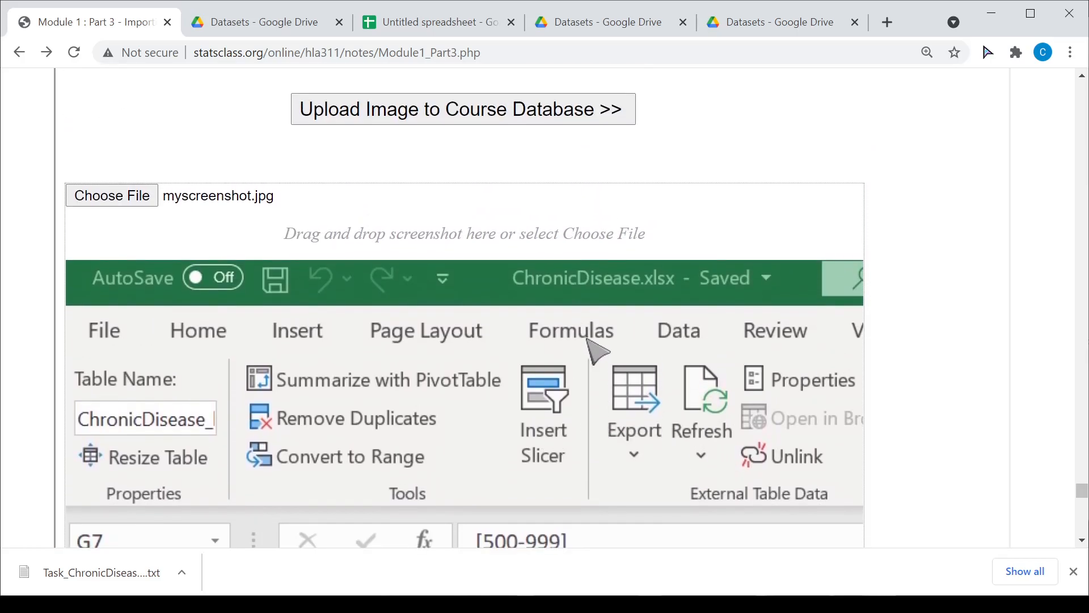
scroll(601, 351, "up", 1)
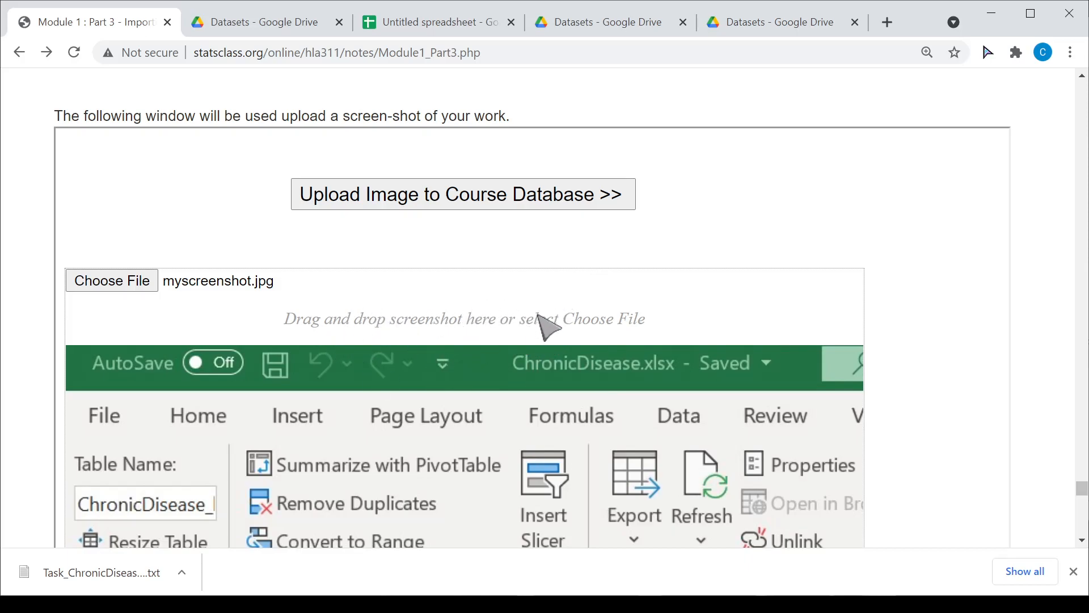
scroll(545, 326, "up", 1)
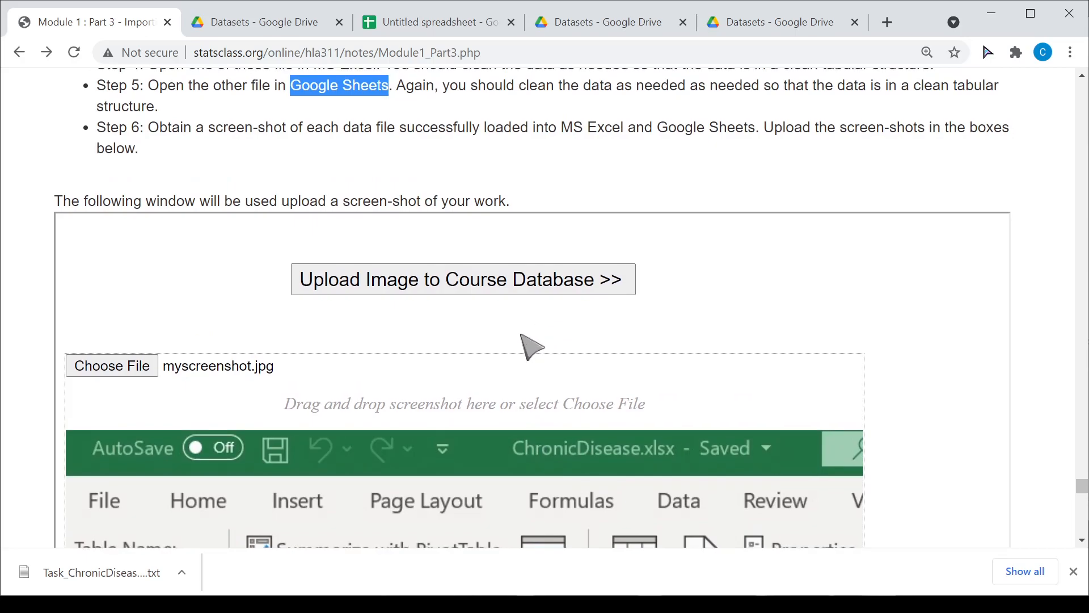
Upload the attached myscreenshot.jpg to the course database and look over the uploaded image
left_click(447, 285)
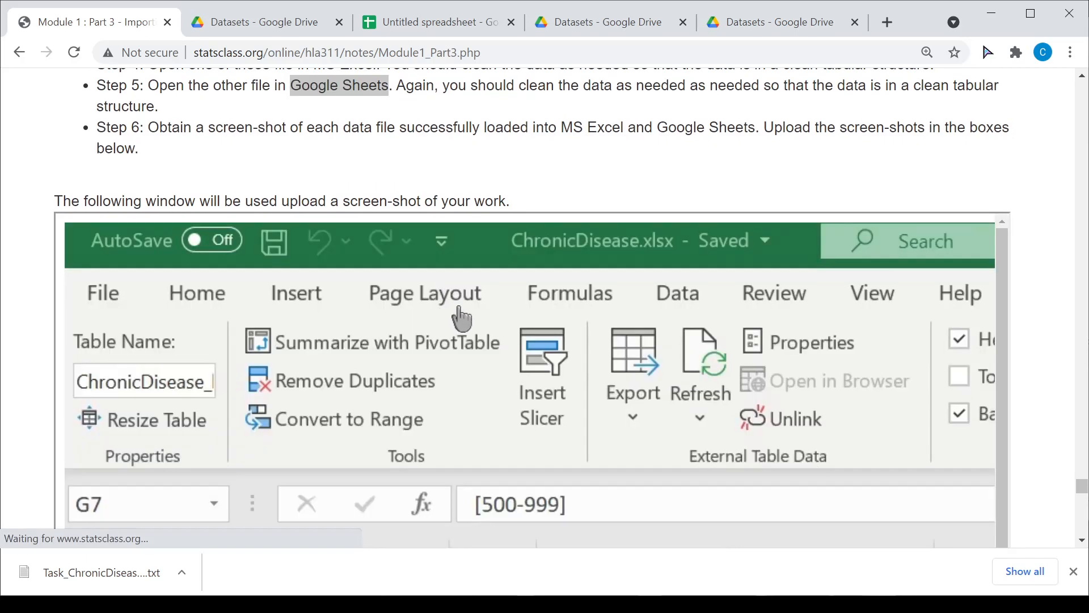
scroll(644, 352, "down", 1)
scroll(644, 356, "down", 1)
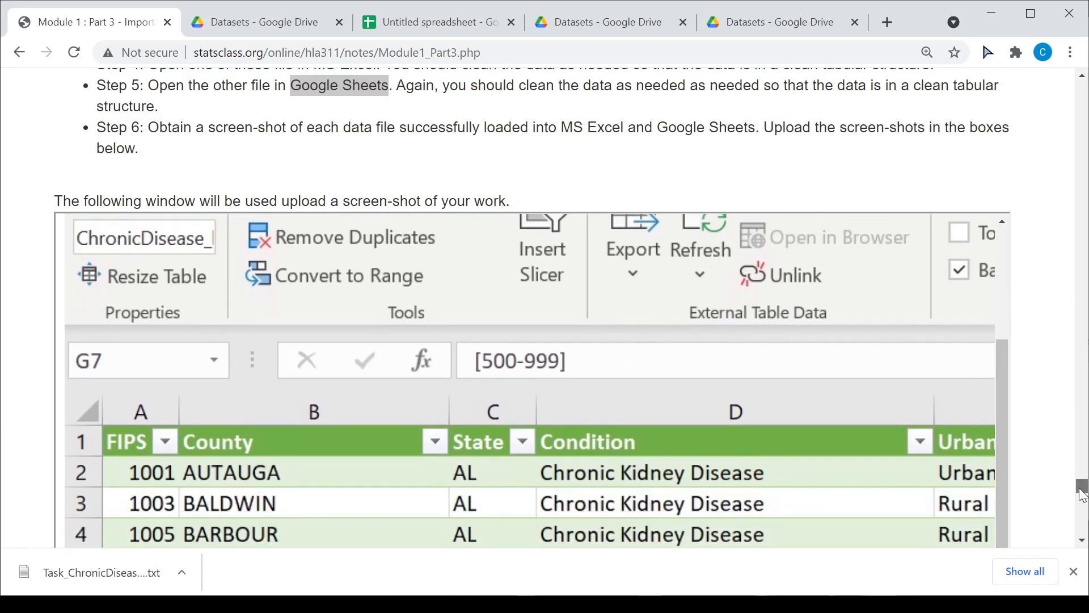
Attach notes1_3jpg.jpg from the Documents folder in File Explorer to the second screenshot upload box on the notes page
scroll(1083, 494, "down", 3)
scroll(1032, 431, "down", 1)
scroll(1032, 418, "down", 10)
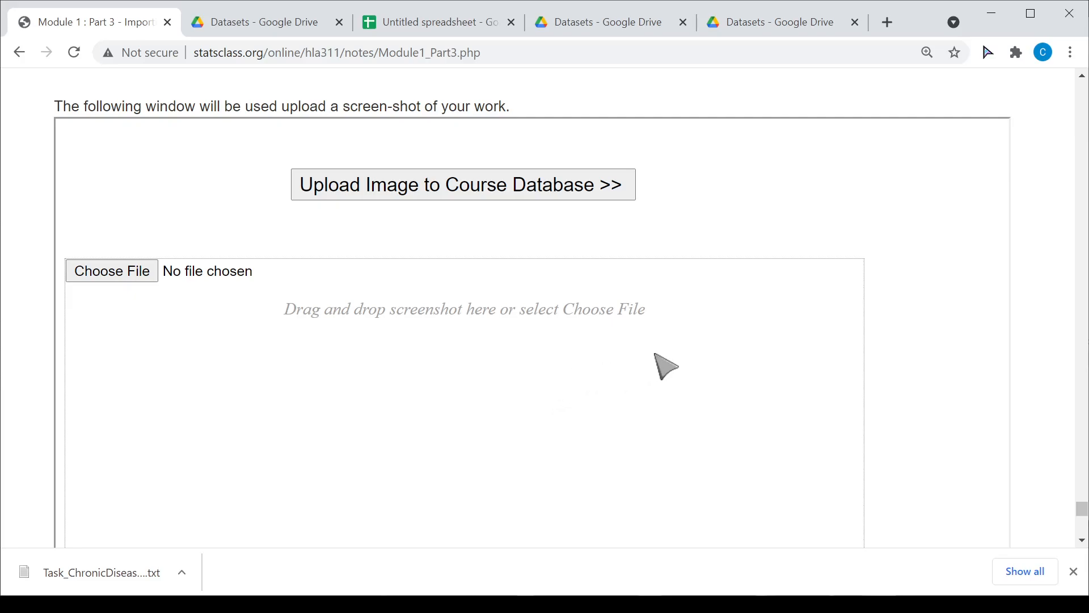
mouse_move(1084, 517)
left_mouse_down()
mouse_move(1084, 493)
mouse_move(1084, 519)
left_mouse_up()
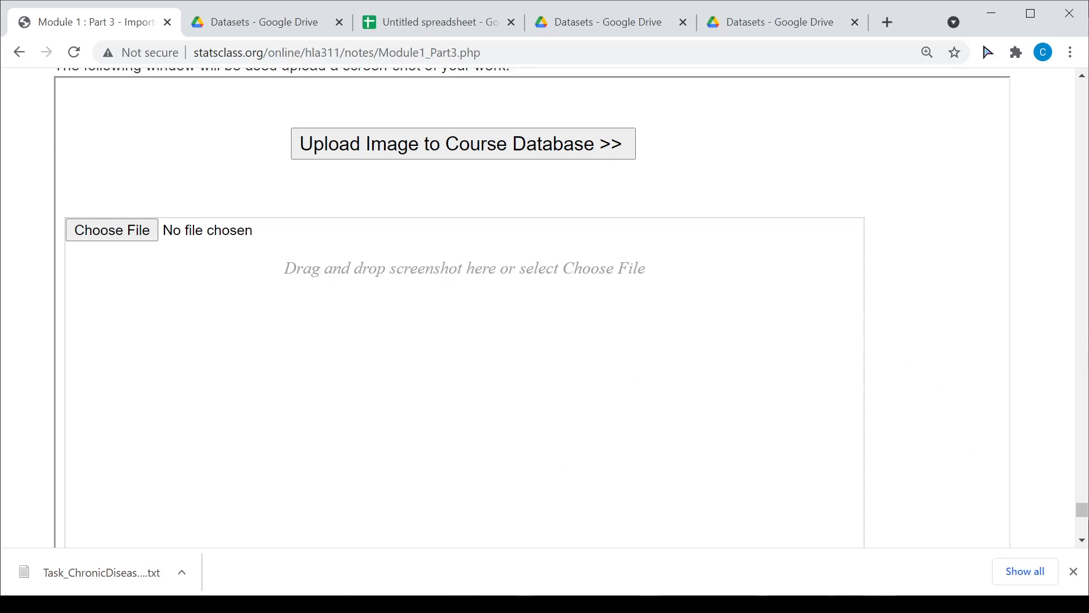
left_click_drag(392, 611, 788, 288)
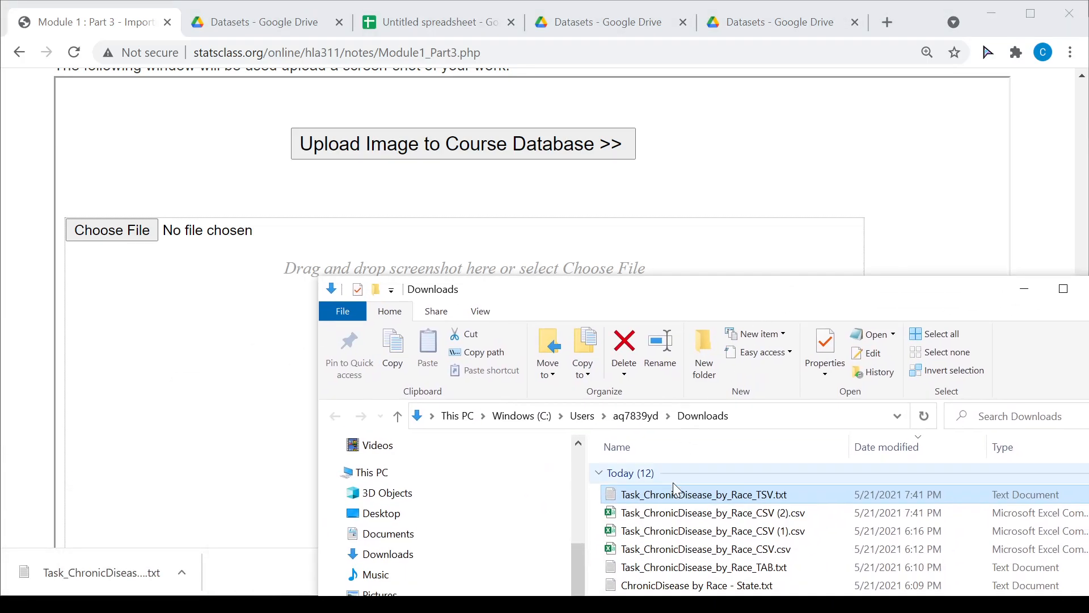
left_click(397, 537)
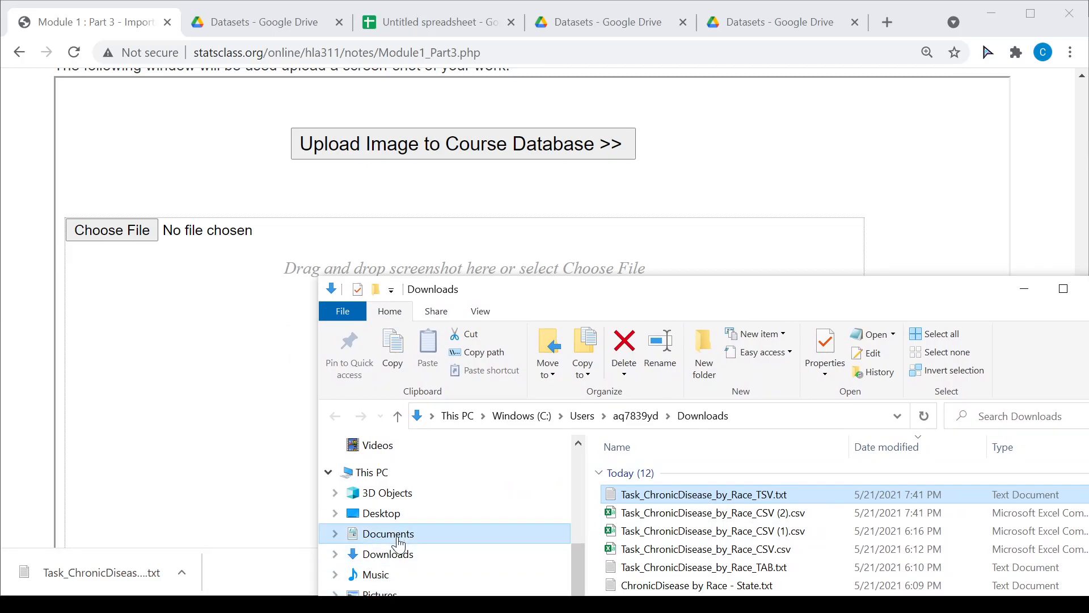
left_click_drag(705, 305, 748, 135)
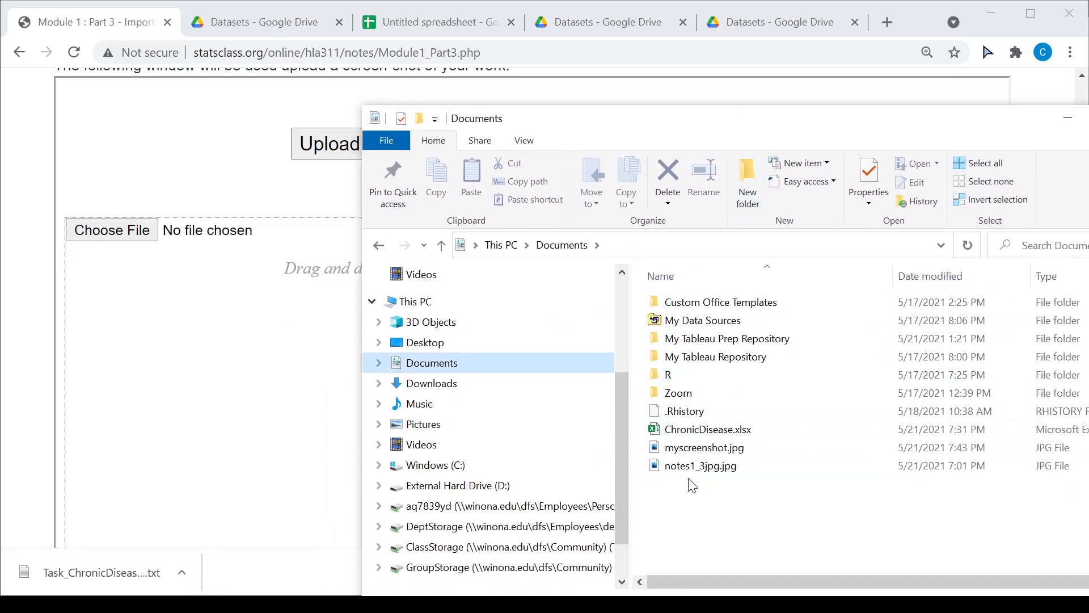
left_click_drag(683, 466, 207, 468)
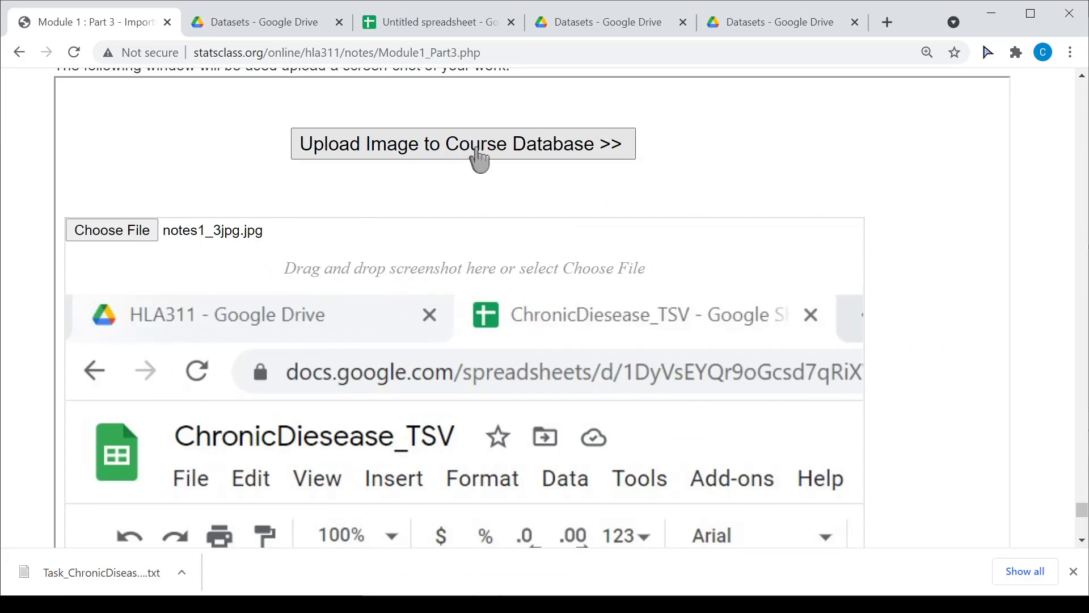
Upload the attached notes1_3jpg.jpg to the course database and look over the page around it
left_click(491, 159)
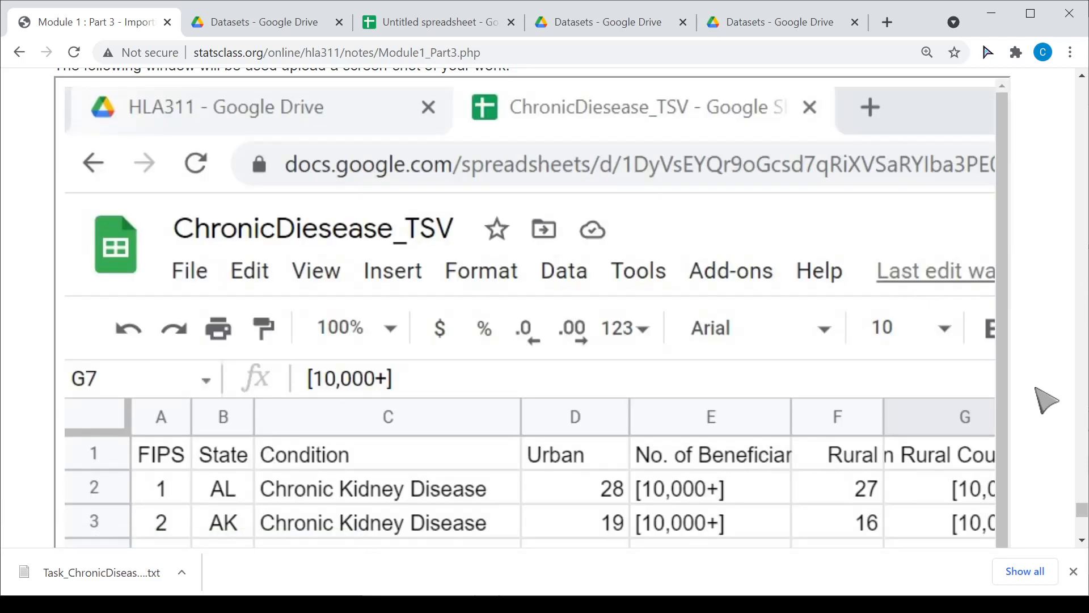
scroll(1047, 401, "up", 1)
scroll(1046, 401, "up", 6)
Submit the completed Module 1 Part 3 notes and check the 1.3: Importing Data entry in the course materials table
scroll(1046, 401, "down", 6)
scroll(1044, 401, "down", 10)
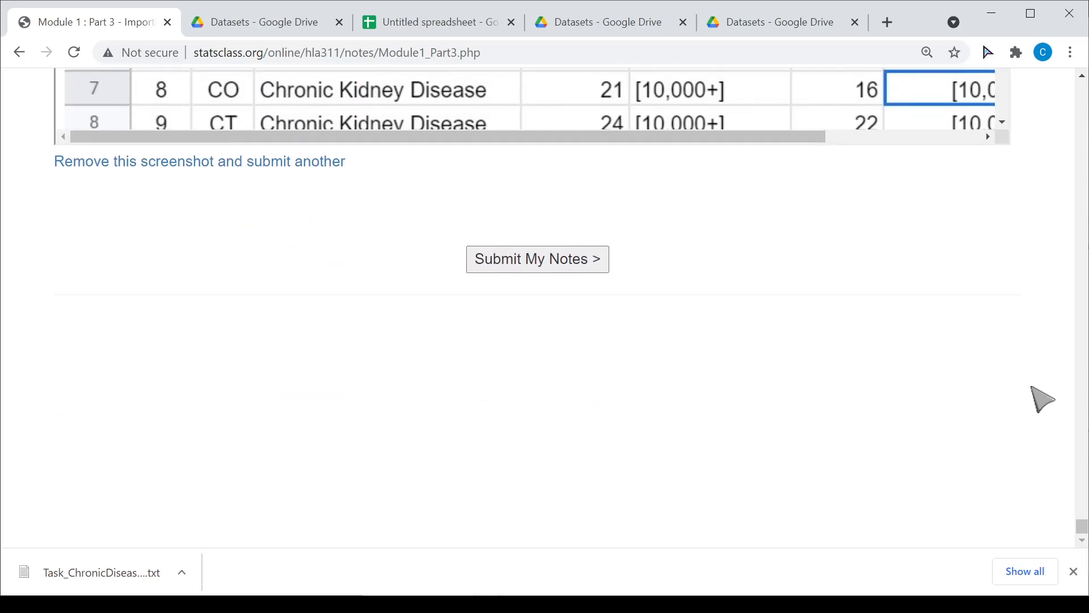
left_click(534, 270)
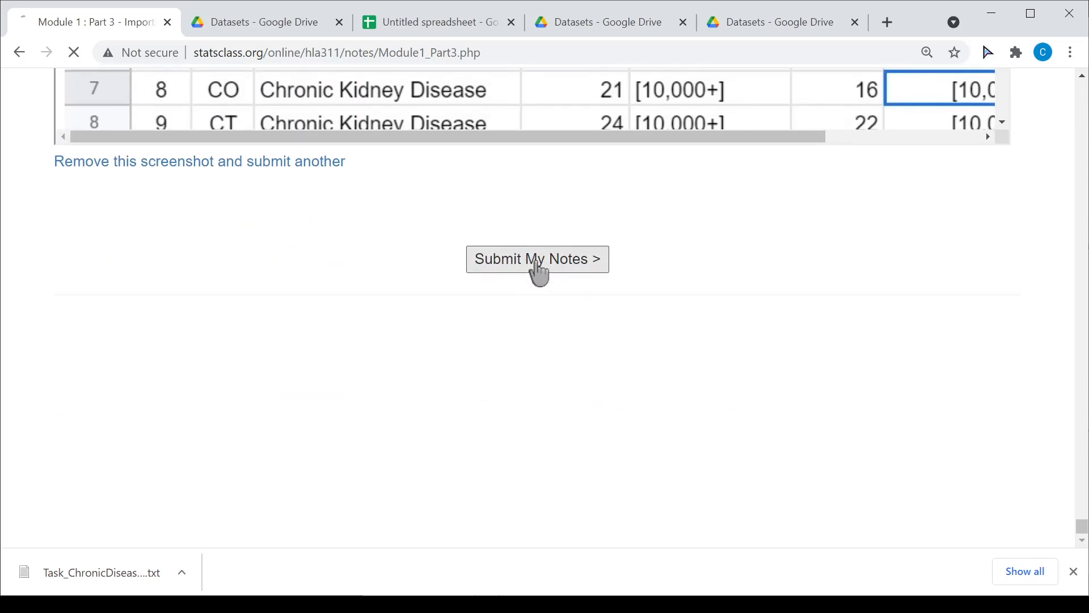
scroll(757, 379, "down", 1)
scroll(757, 378, "down", 2)
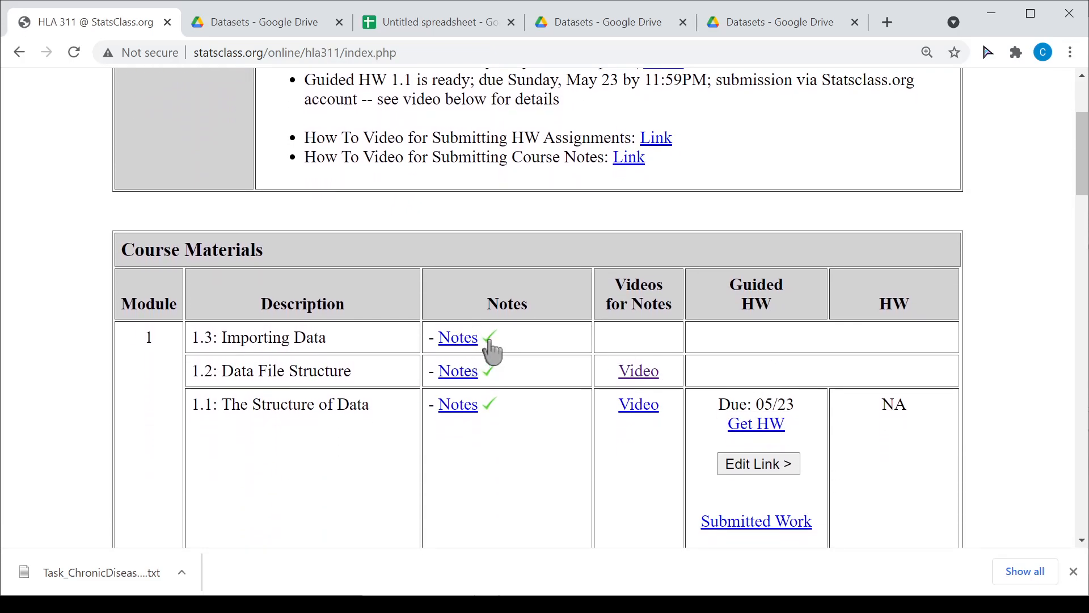